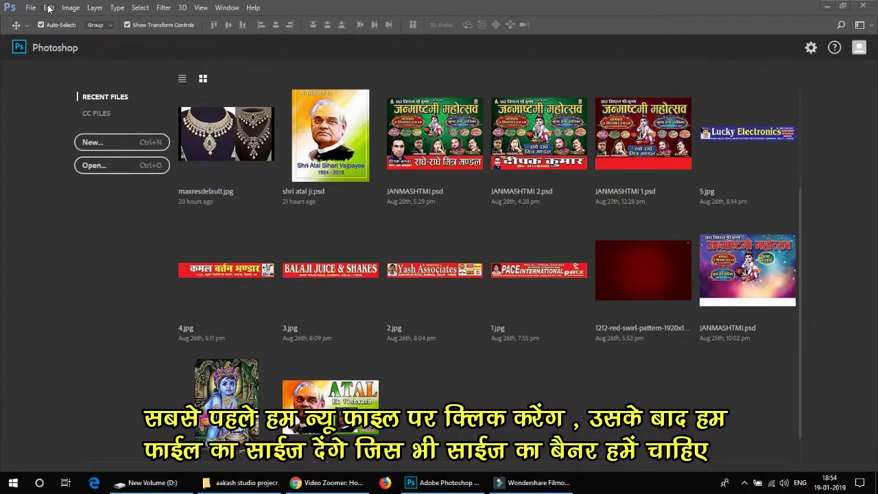
# - Create a new 84 × 36 inch CMYK document at 80 ppi
pyautogui.click(93, 142)
pyautogui.write('8')
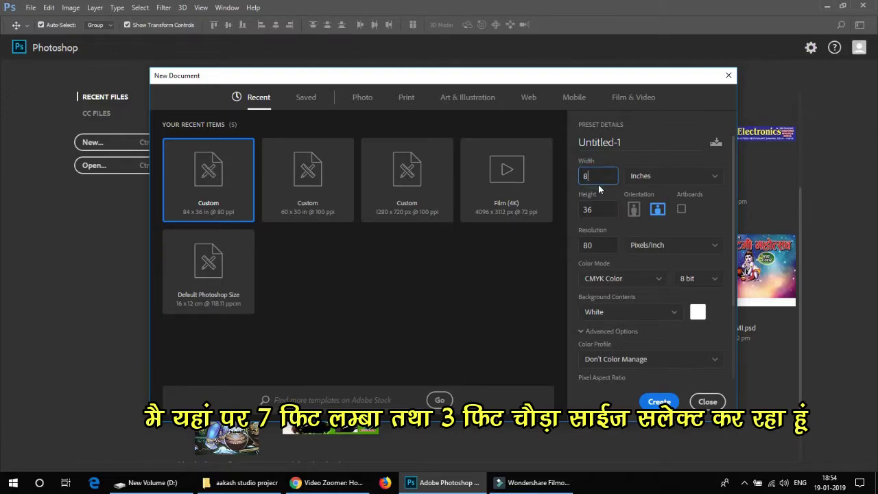
pyautogui.write('4')
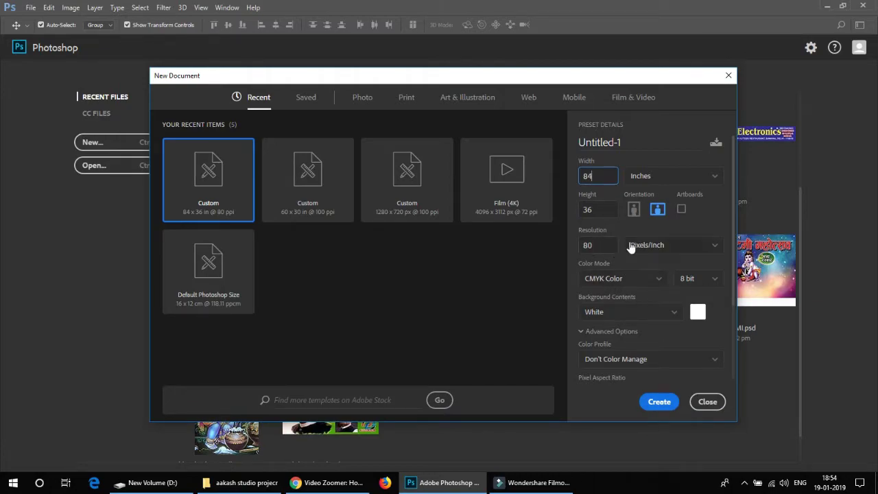
pyautogui.click(659, 404)
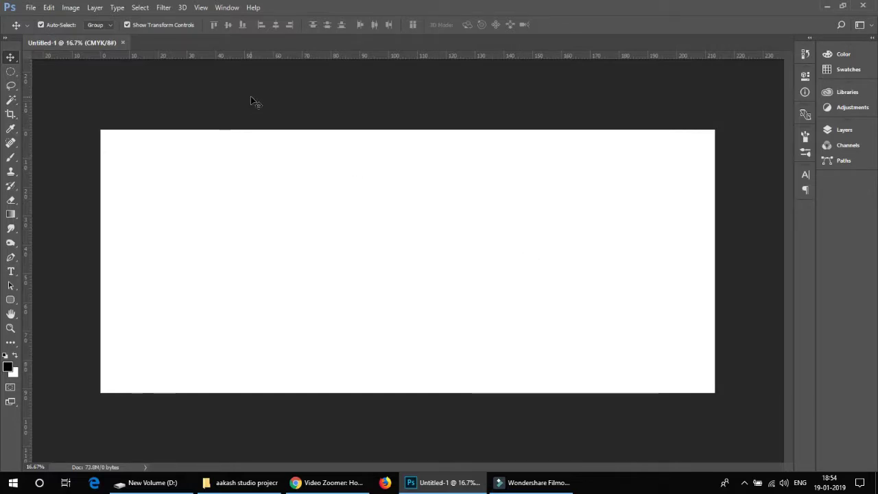
# - Open the red texture image and drag it into the Untitled-1 banner
pyautogui.hotkey('ctrl', '0')
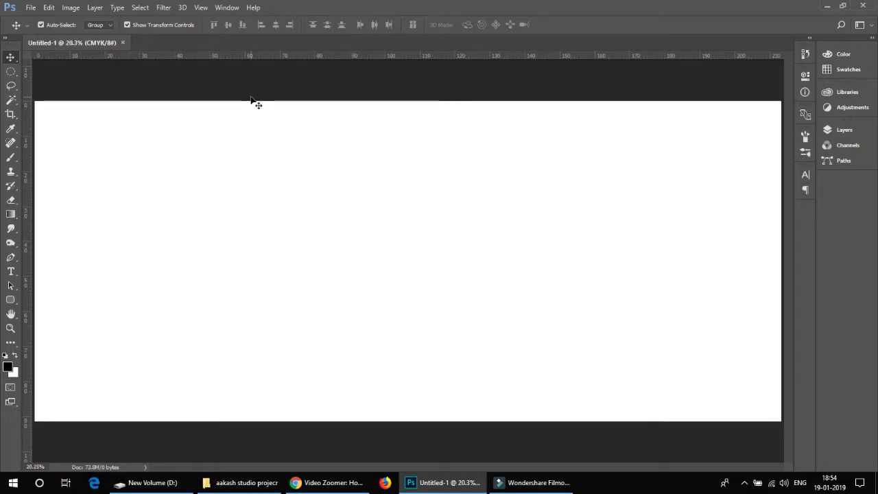
pyautogui.click(31, 7)
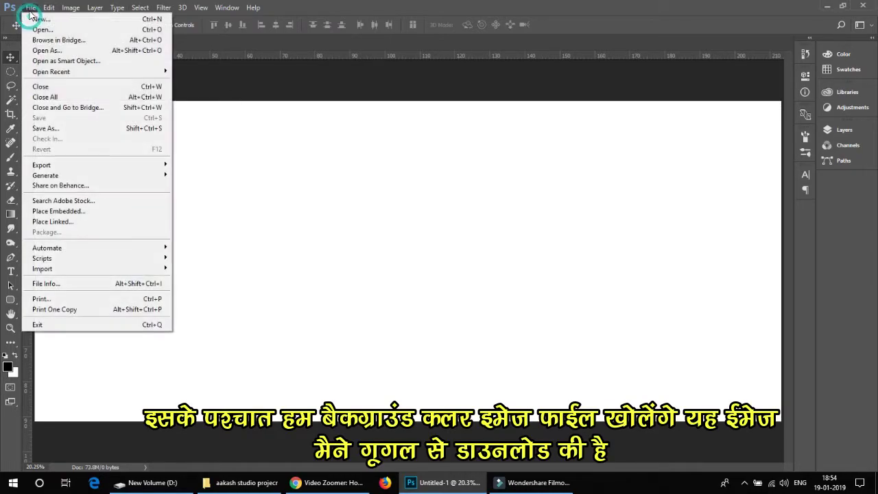
pyautogui.click(36, 27)
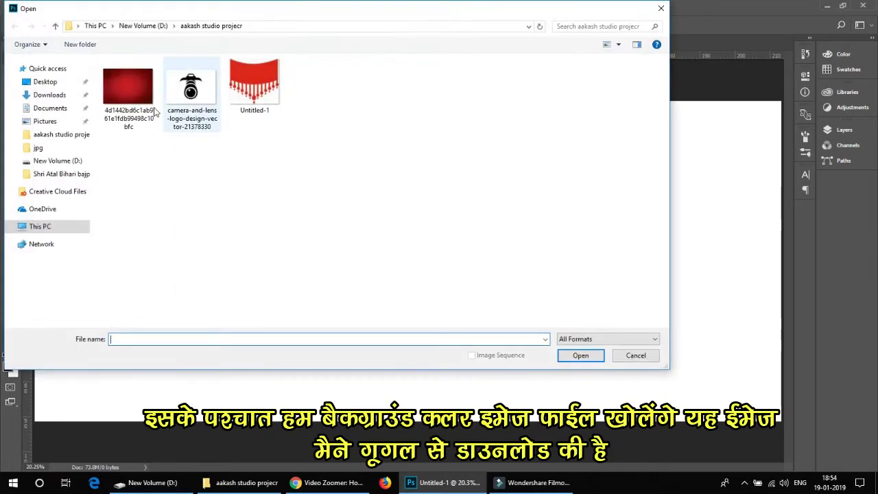
pyautogui.doubleClick(129, 86)
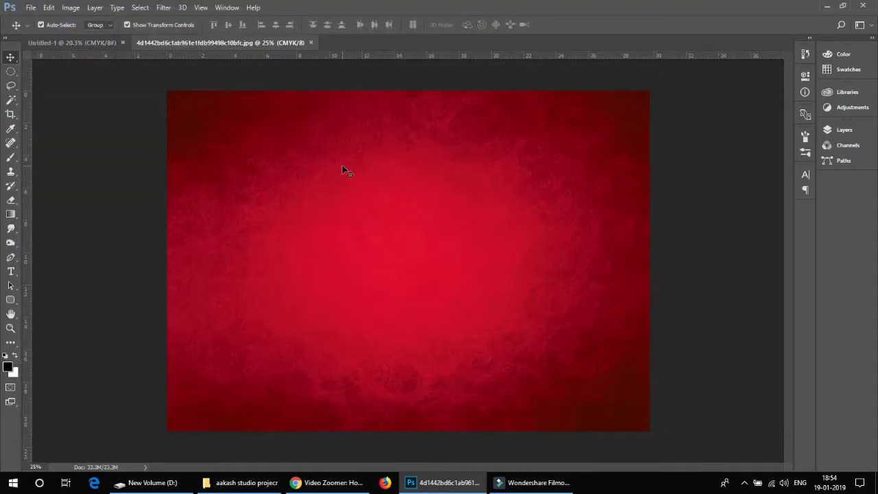
pyautogui.moveTo(362, 164)
pyautogui.mouseDown()
pyautogui.moveTo(100, 45)
pyautogui.moveTo(214, 197)
pyautogui.mouseUp()
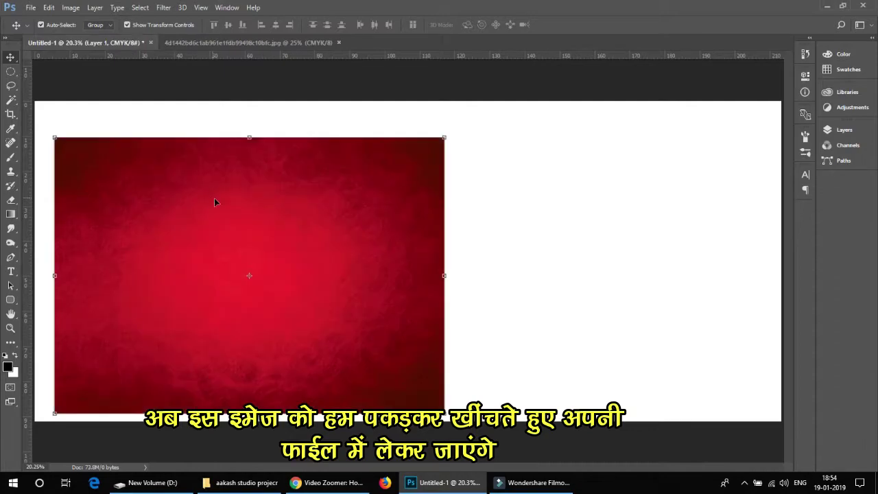
# - Stretch the red texture to cover the whole canvas
pyautogui.moveTo(445, 138); pyautogui.dragTo(782, 101)
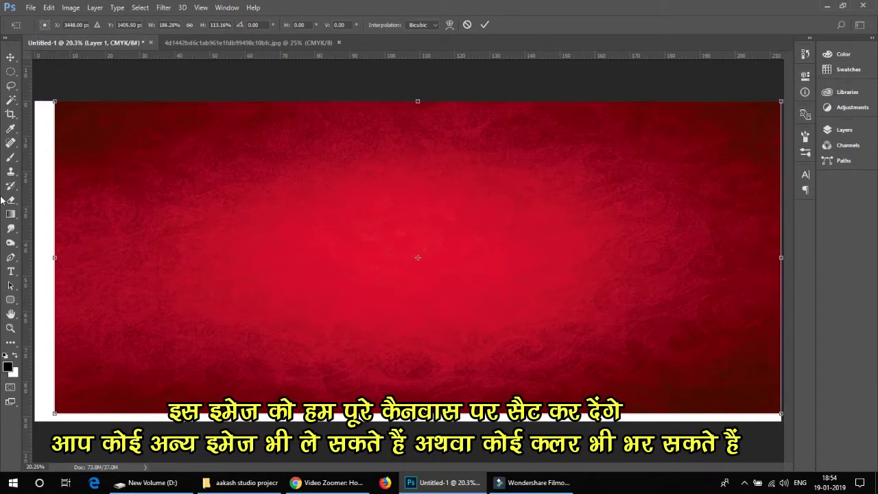
pyautogui.moveTo(56, 101); pyautogui.dragTo(34, 91)
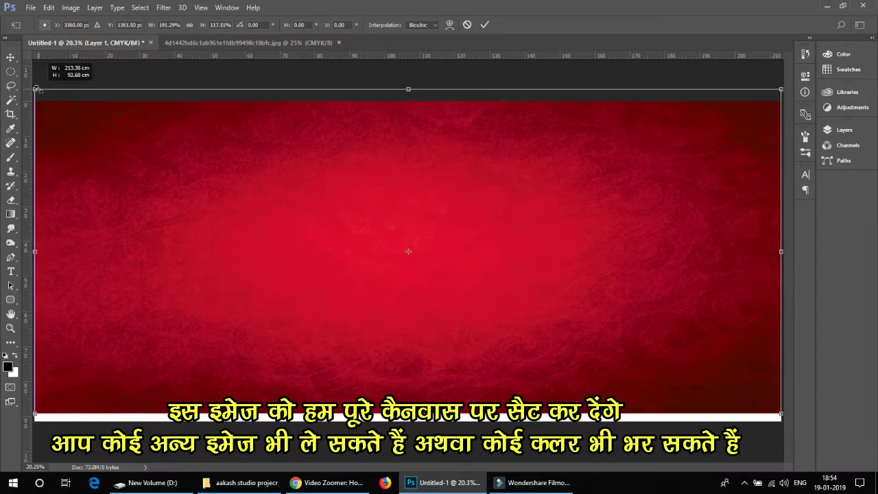
pyautogui.moveTo(409, 414); pyautogui.dragTo(408, 421)
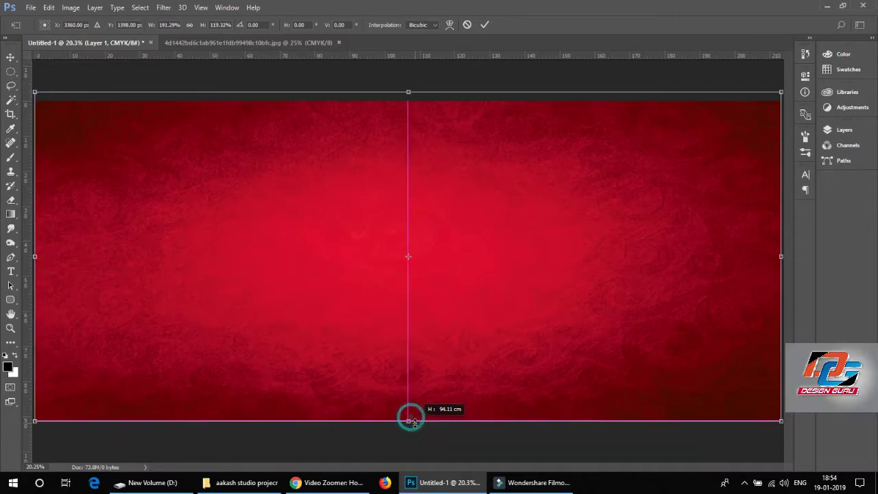
# - Commit the texture resize and type the Hindi word 'आकाश' in yellow on the left
pyautogui.press('Return')
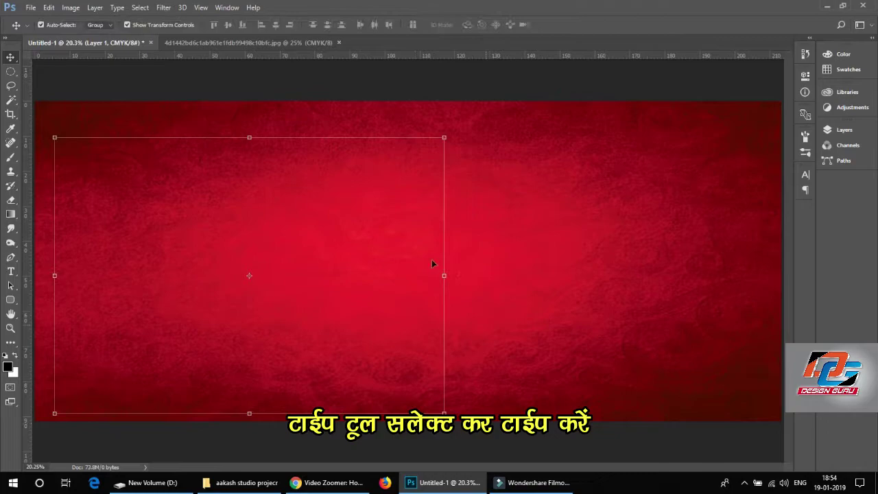
pyautogui.click(10, 271)
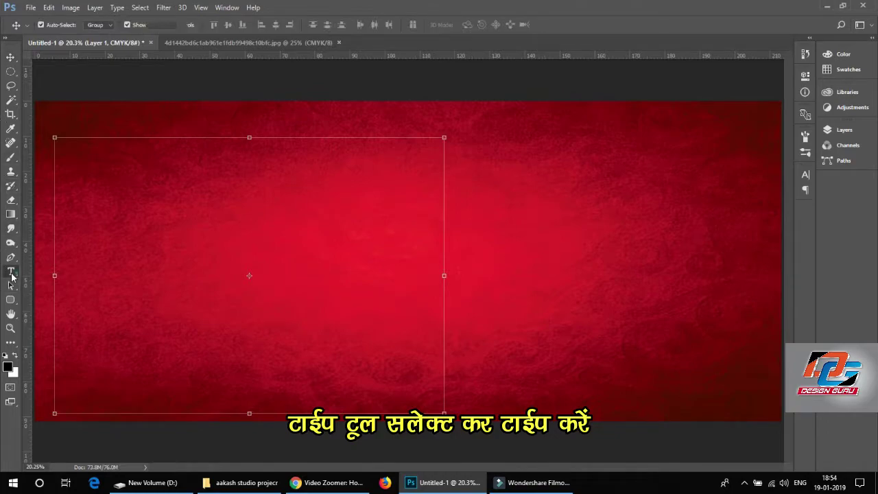
pyautogui.click(156, 228)
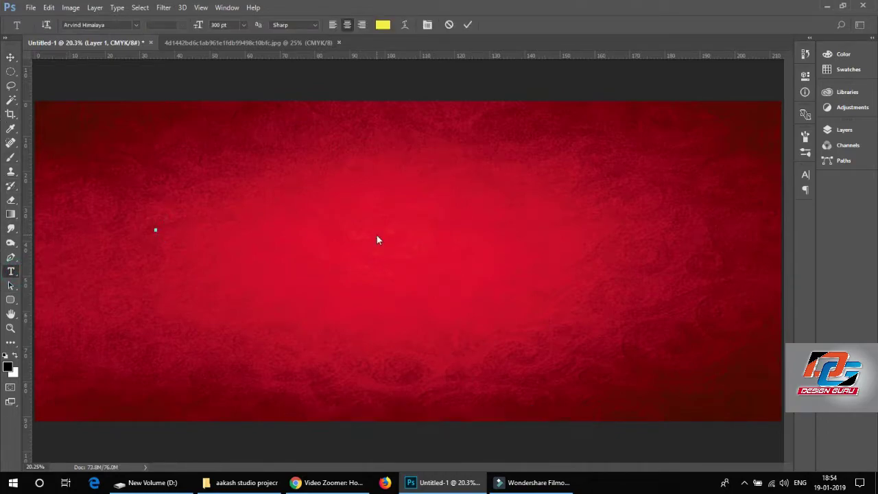
pyautogui.write('vk')
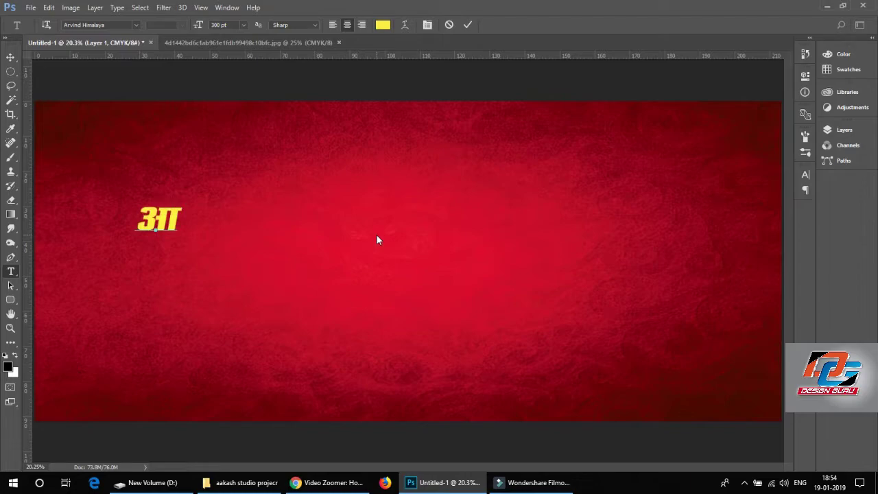
pyautogui.write("dk'k")
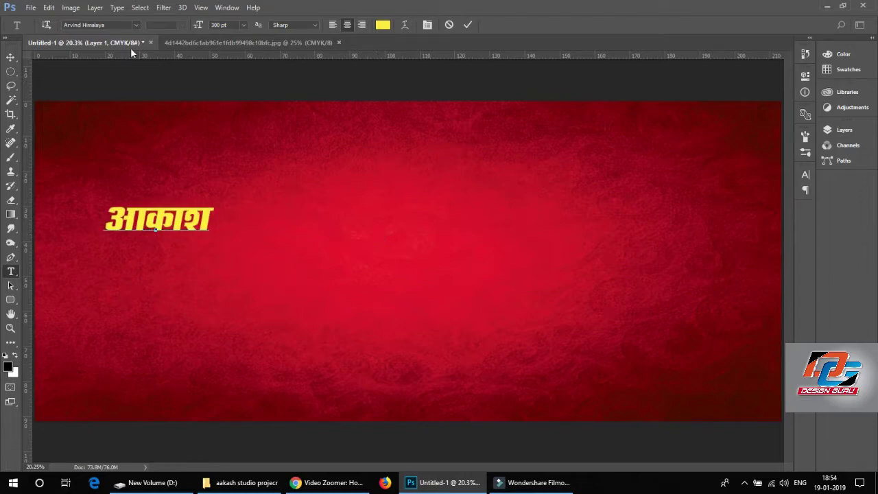
pyautogui.click(13, 58)
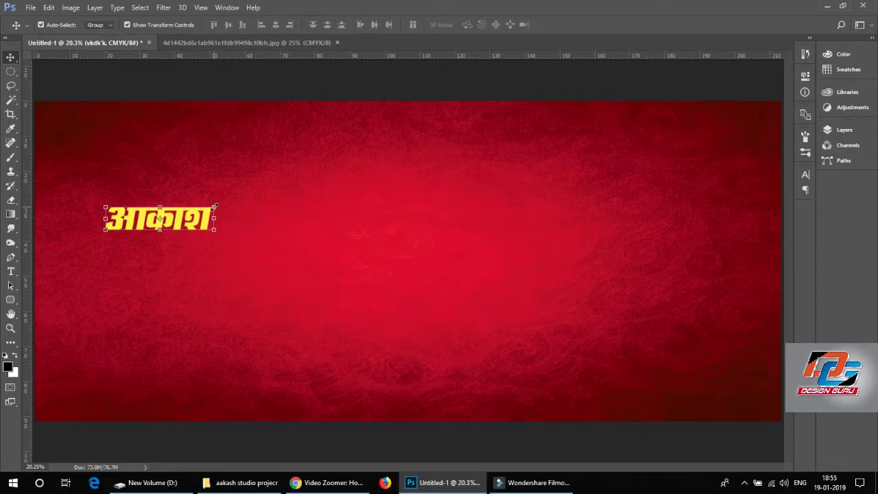
# - Enlarge the yellow word across the banner's width and move it to the top
pyautogui.moveTo(215, 206)
pyautogui.mouseDown()
pyautogui.moveTo(730, 144)
pyautogui.moveTo(784, 125)
pyautogui.moveTo(721, 136)
pyautogui.mouseUp()
pyautogui.moveTo(671, 153)
pyautogui.mouseDown()
pyautogui.moveTo(589, 234)
pyautogui.moveTo(574, 227)
pyautogui.mouseUp()
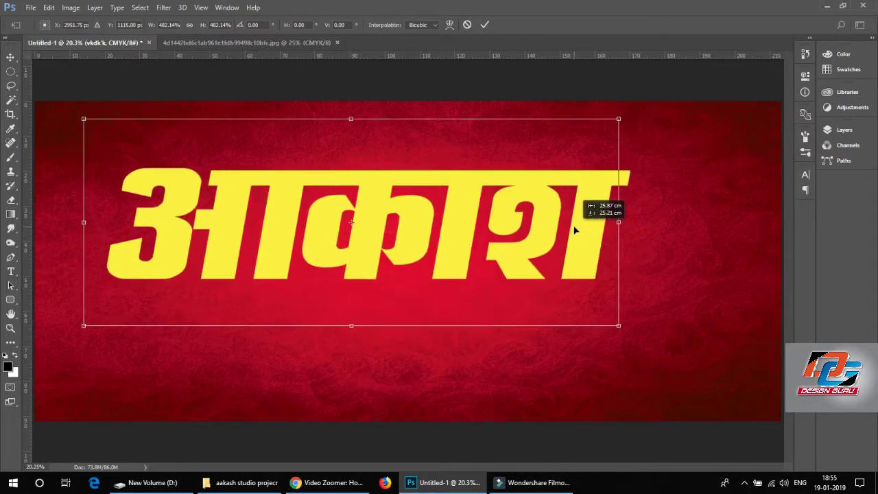
pyautogui.moveTo(641, 226); pyautogui.dragTo(776, 226)
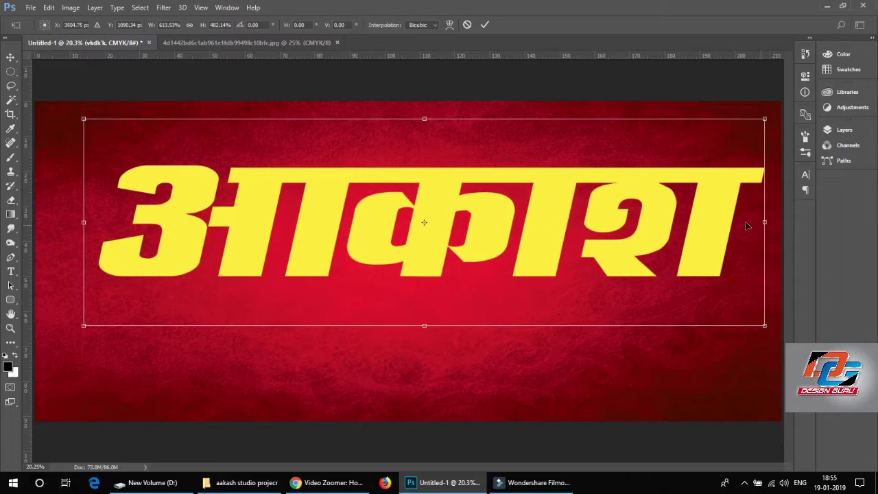
pyautogui.moveTo(421, 331); pyautogui.dragTo(421, 381)
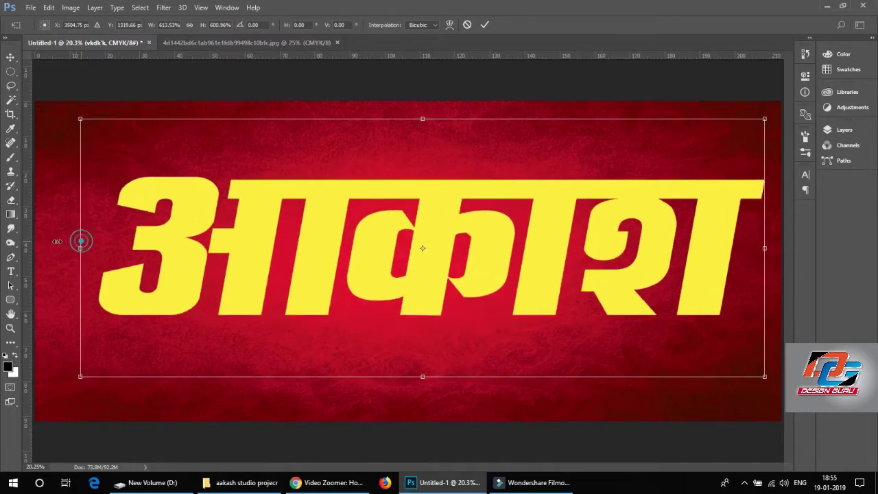
pyautogui.moveTo(81, 242); pyautogui.dragTo(47, 241)
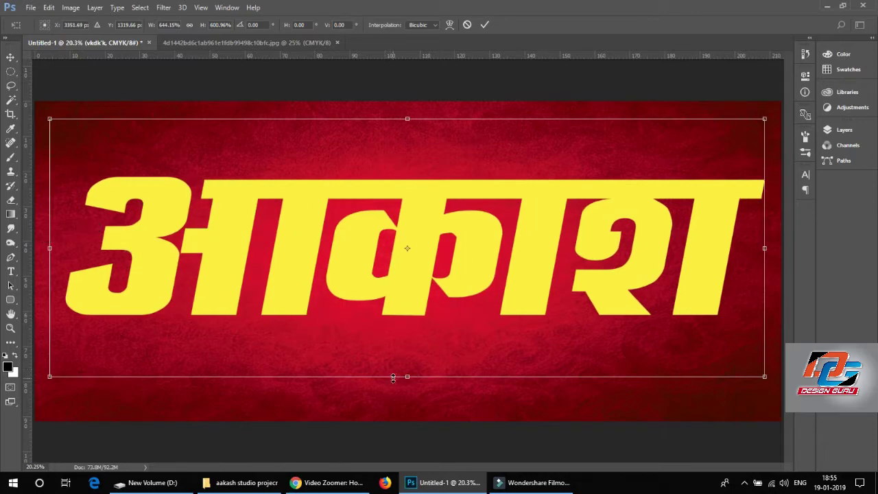
pyautogui.click(483, 28)
pyautogui.moveTo(280, 265)
pyautogui.mouseDown()
pyautogui.moveTo(289, 214)
pyautogui.moveTo(314, 220)
pyautogui.mouseUp()
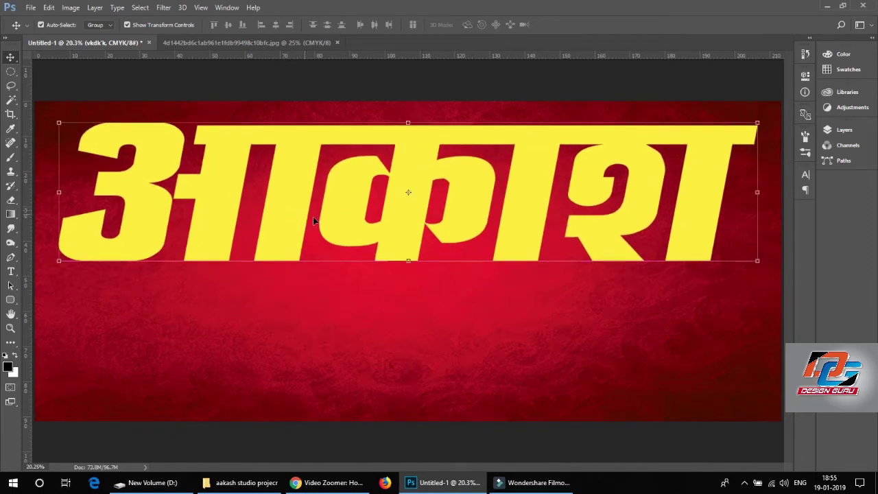
# - Nudge the title down and add Bevel & Emboss with a pure red shadow colour
pyautogui.press('Down')
pyautogui.press('Down')
pyautogui.press('Down')
pyautogui.press('Down')
pyautogui.press('Down')
pyautogui.press('Down')
pyautogui.press('Down')
pyautogui.press('Down')
pyautogui.press('Down')
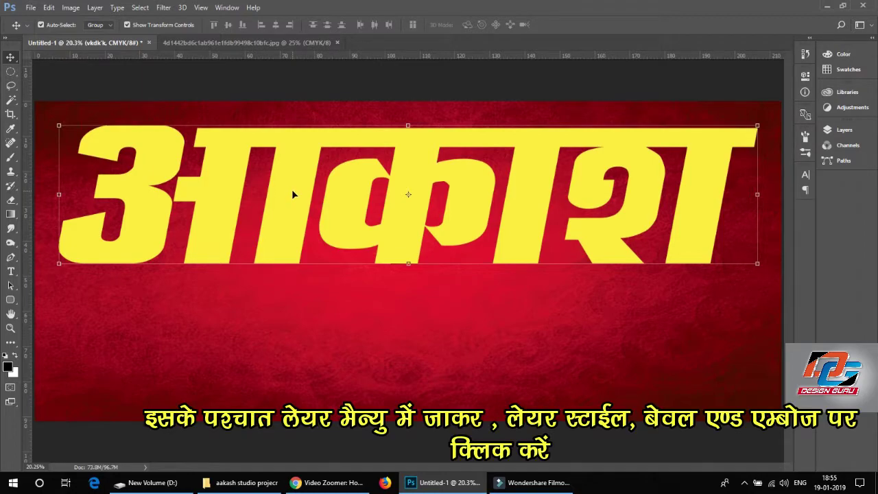
pyautogui.click(94, 8)
pyautogui.moveTo(109, 113)
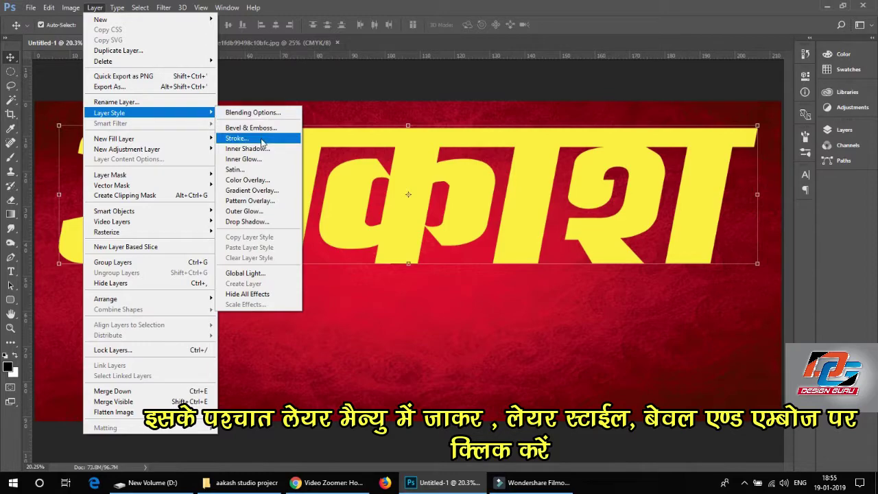
pyautogui.click(260, 130)
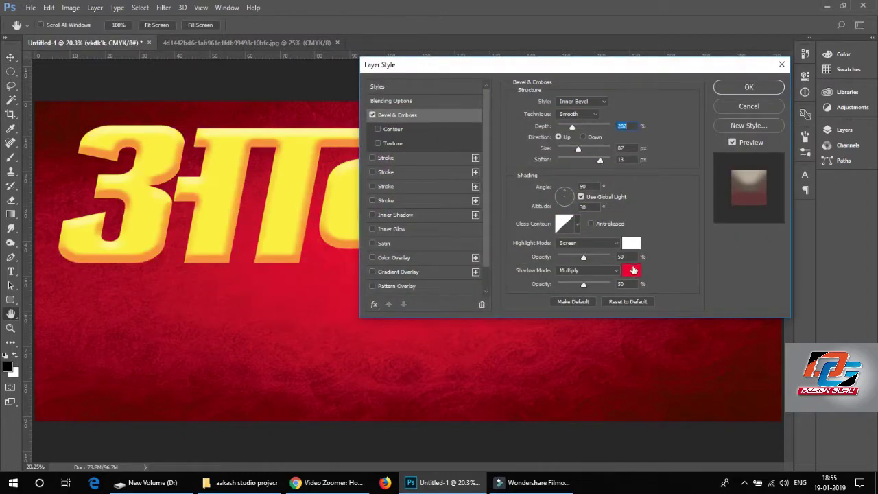
pyautogui.click(633, 271)
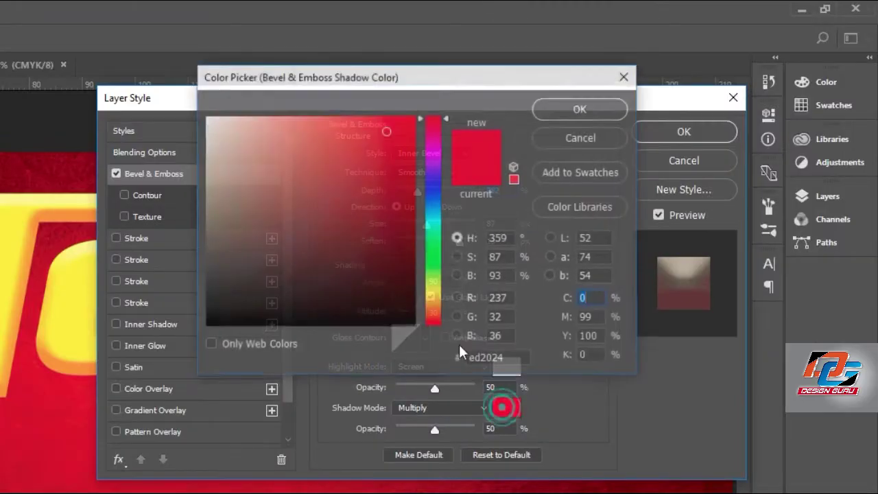
pyautogui.moveTo(391, 169)
pyautogui.mouseDown()
pyautogui.moveTo(417, 115)
pyautogui.moveTo(432, 118)
pyautogui.mouseUp()
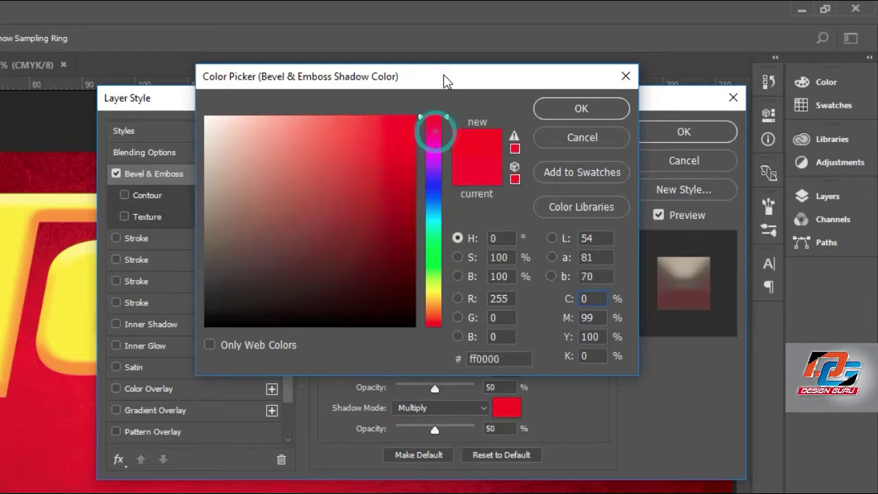
pyautogui.click(558, 111)
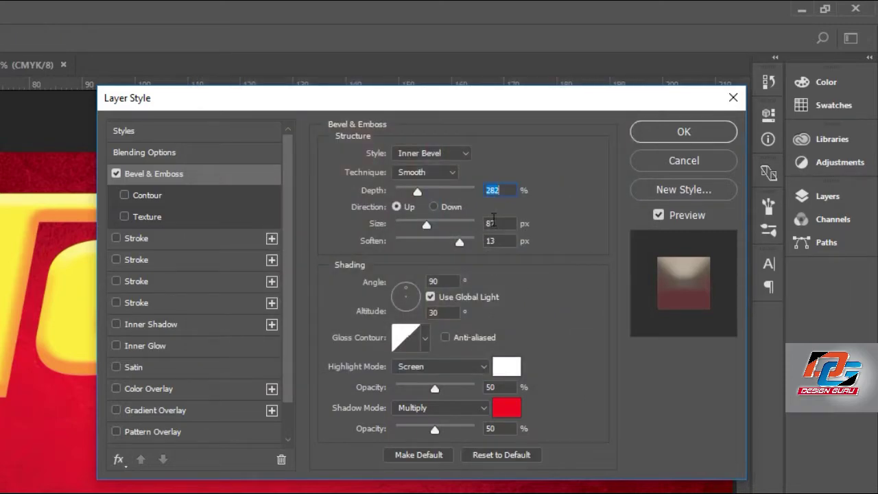
# - Keep the Inner Bevel style with angle 130° and altitude 65°, and apply it
pyautogui.click(427, 156)
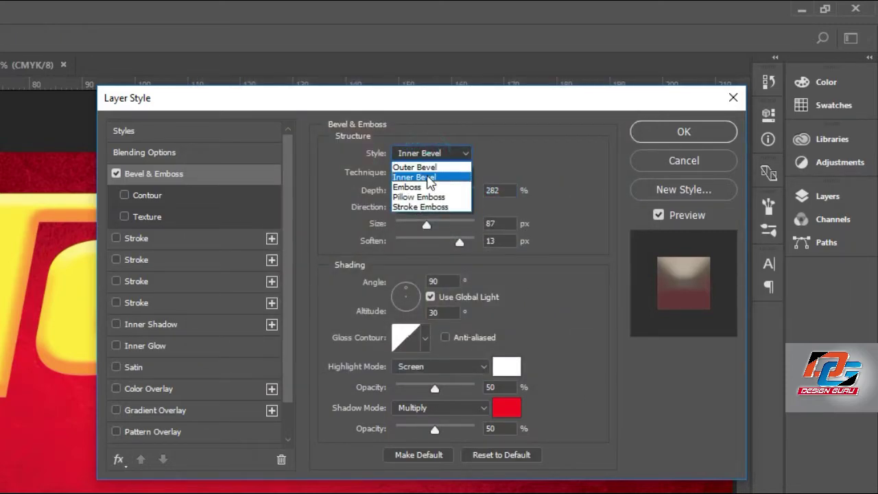
pyautogui.click(425, 174)
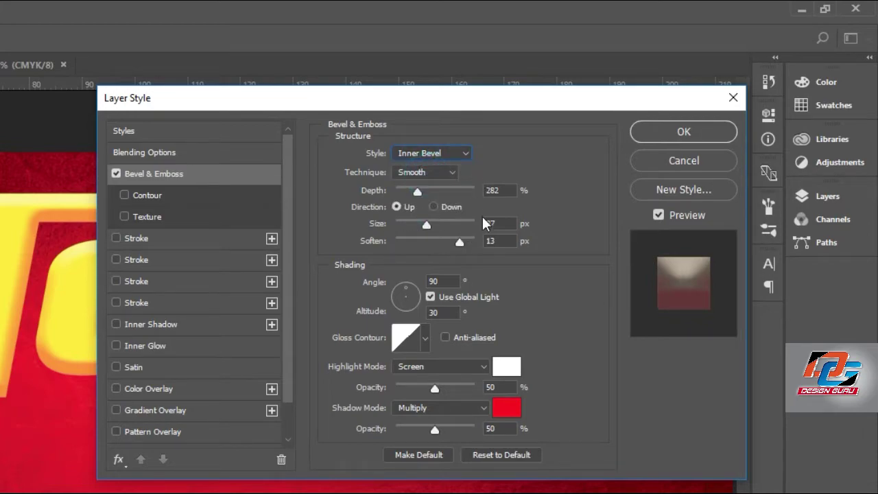
pyautogui.doubleClick(434, 281)
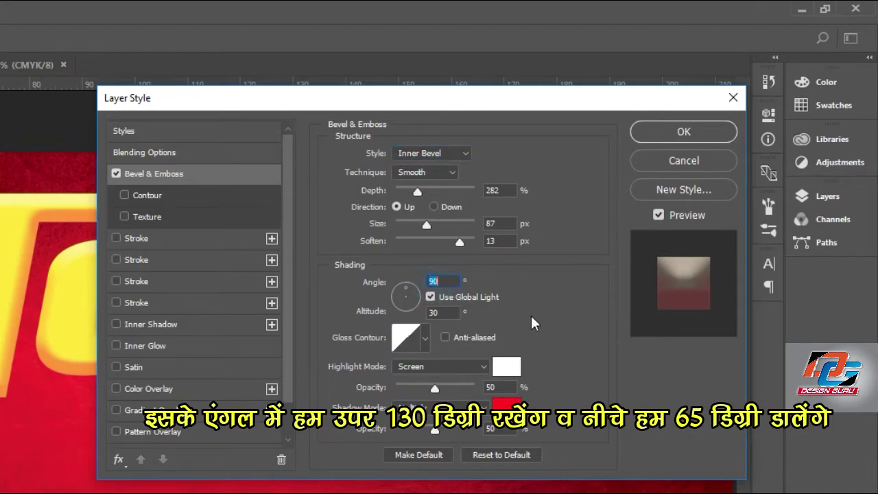
pyautogui.write('130')
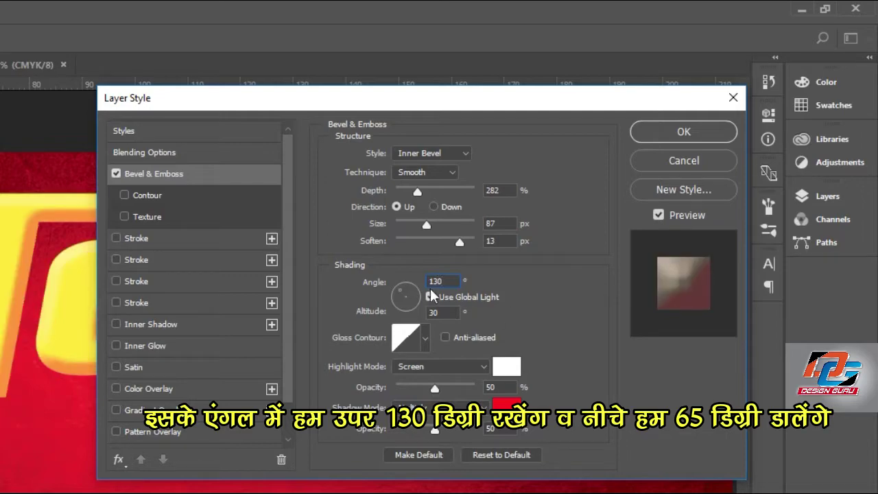
pyautogui.doubleClick(447, 313)
pyautogui.write('65')
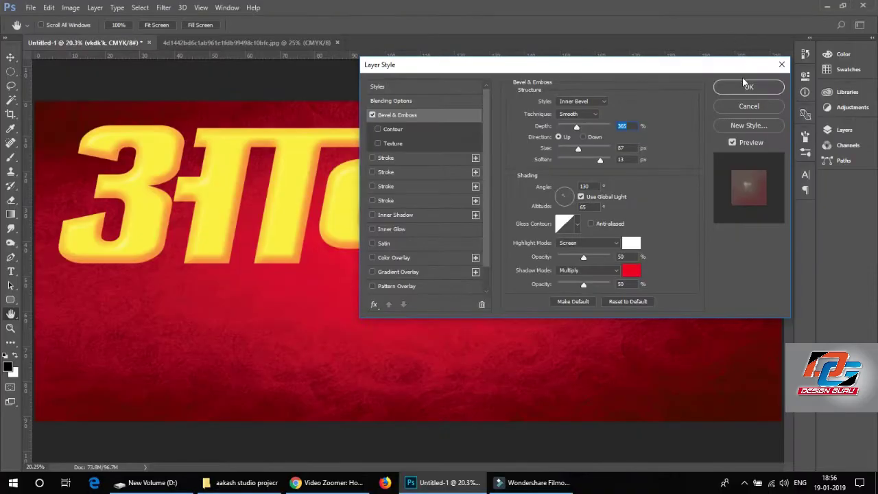
pyautogui.click(746, 88)
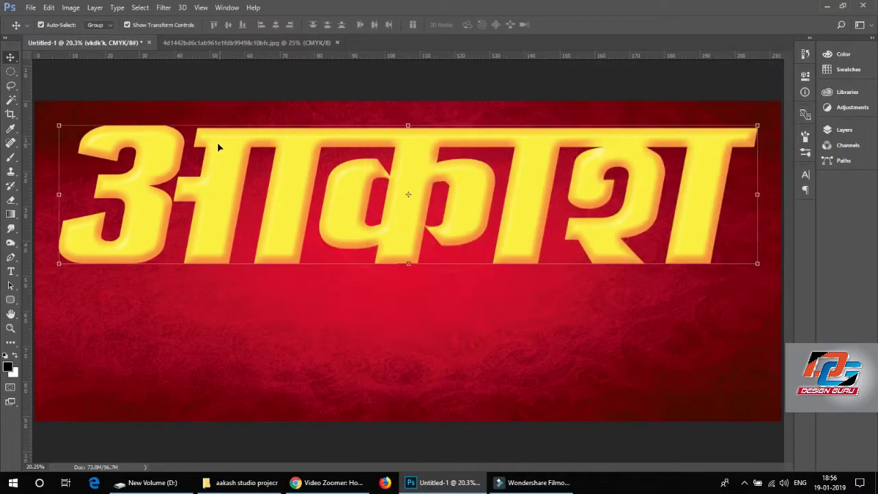
# - Zoom in on the title's first letters and bring up the File menu
pyautogui.press('ctrl')
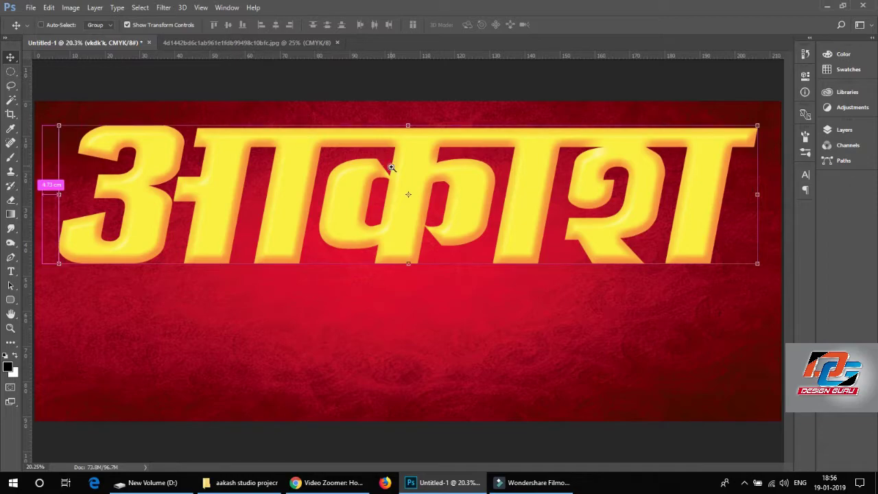
pyautogui.moveTo(212, 227); pyautogui.dragTo(219, 233)
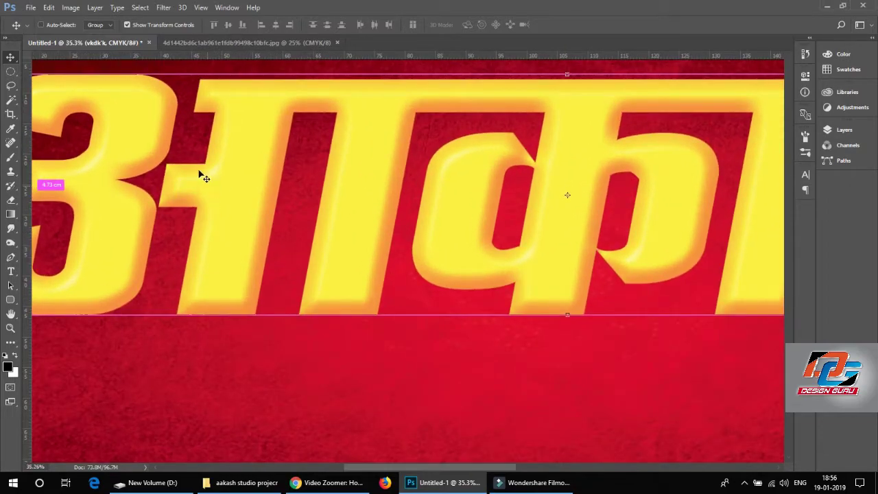
pyautogui.click(28, 8)
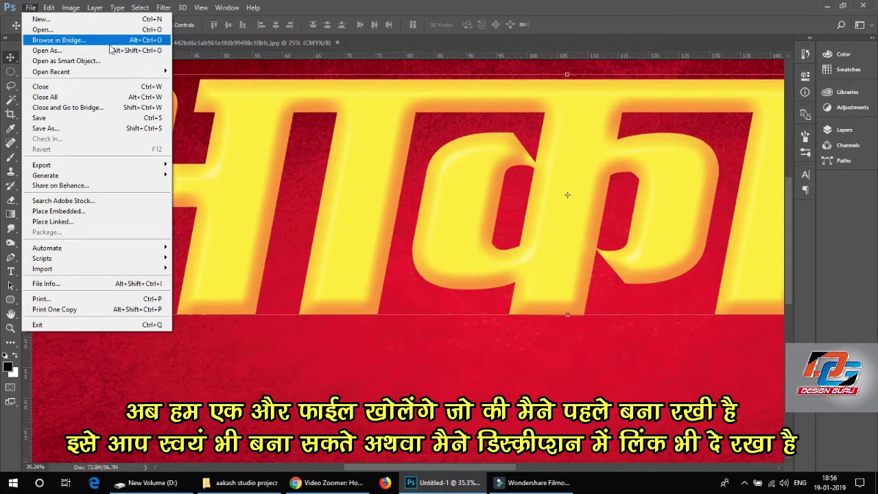
# - Open Untitled-1.jpg and drag its red fringe graphic into the title design
pyautogui.click(69, 31)
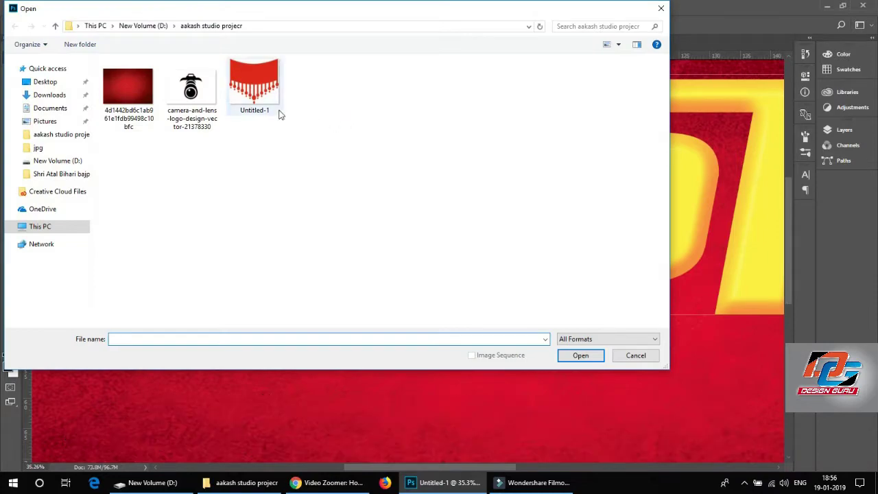
pyautogui.doubleClick(255, 86)
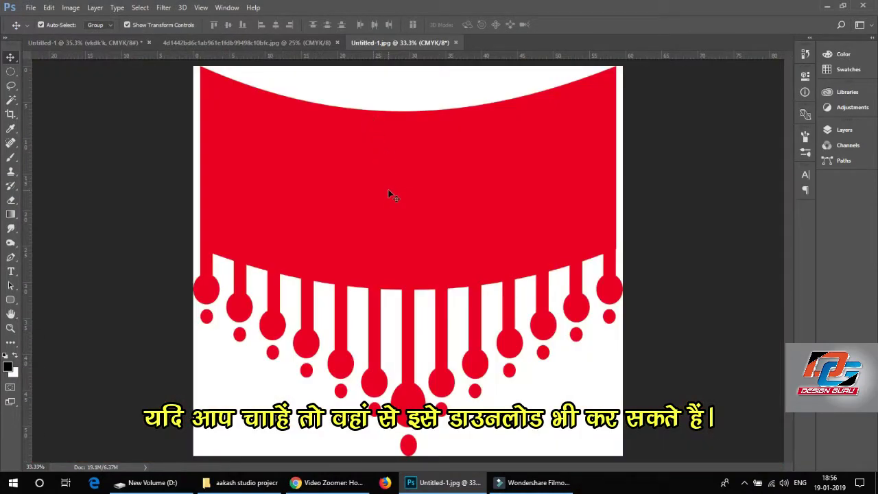
pyautogui.click(69, 45)
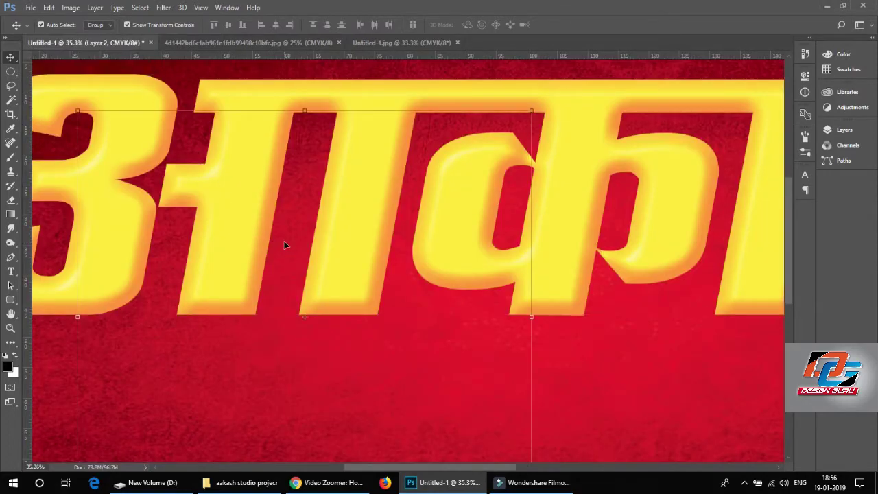
pyautogui.moveTo(69, 45); pyautogui.dragTo(283, 242)
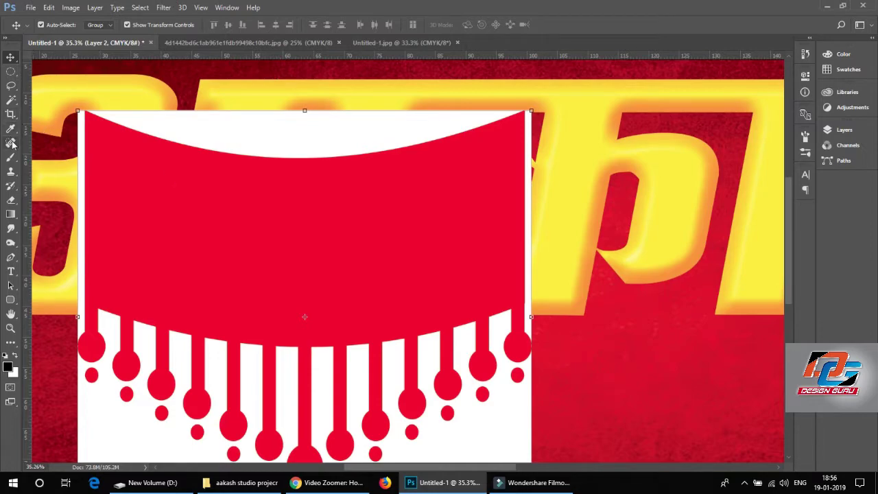
# - Magic Wand-select and clear the white areas above, below and left of the fringe graphic
pyautogui.click(16, 99)
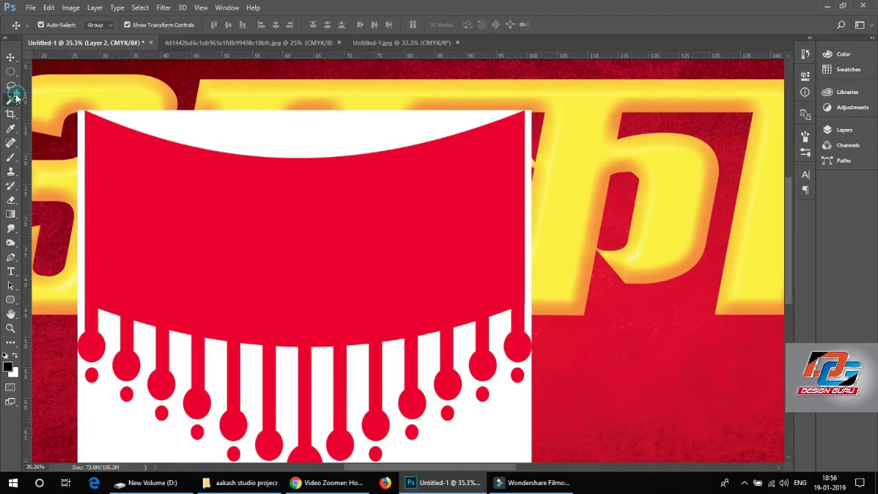
pyautogui.click(210, 128)
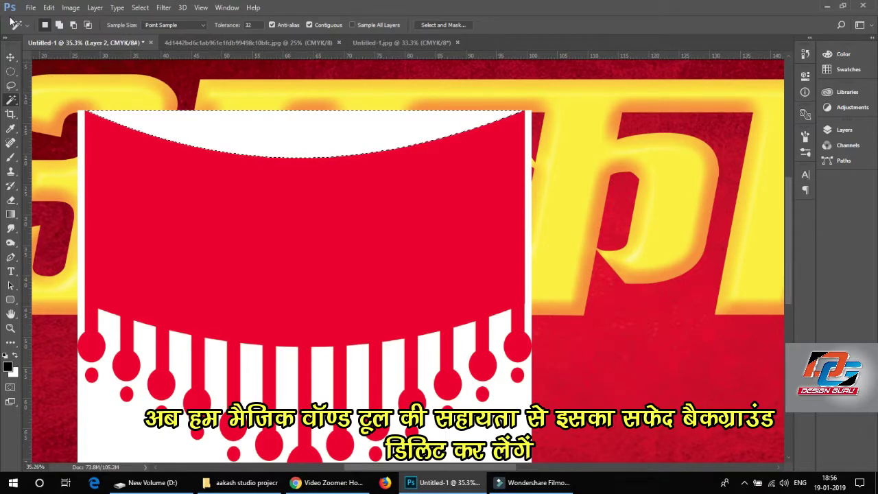
pyautogui.click(49, 7)
pyautogui.click(61, 122)
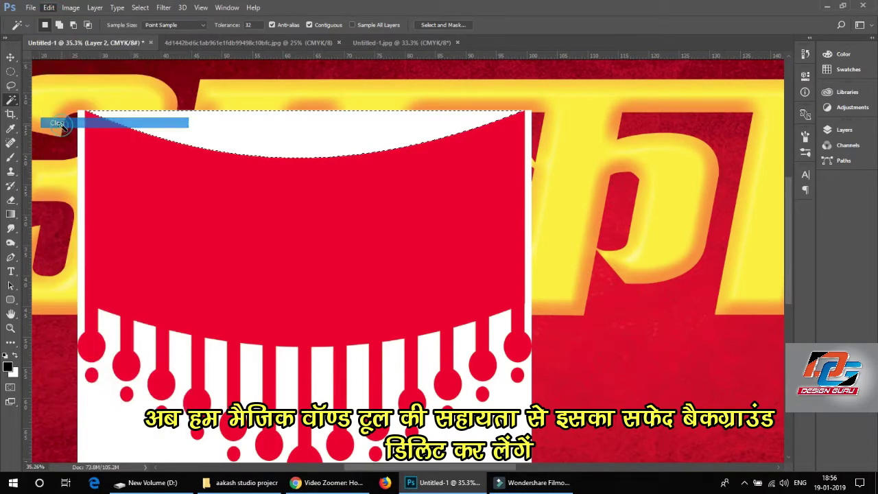
pyautogui.click(184, 379)
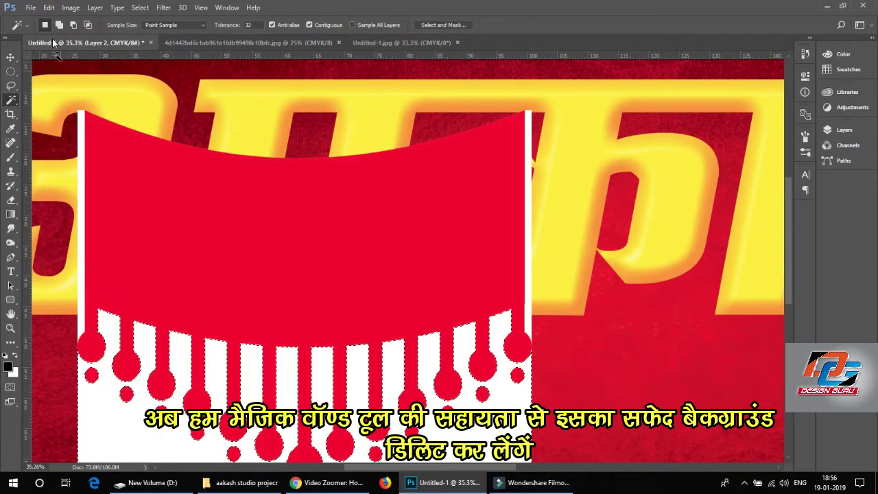
pyautogui.click(49, 8)
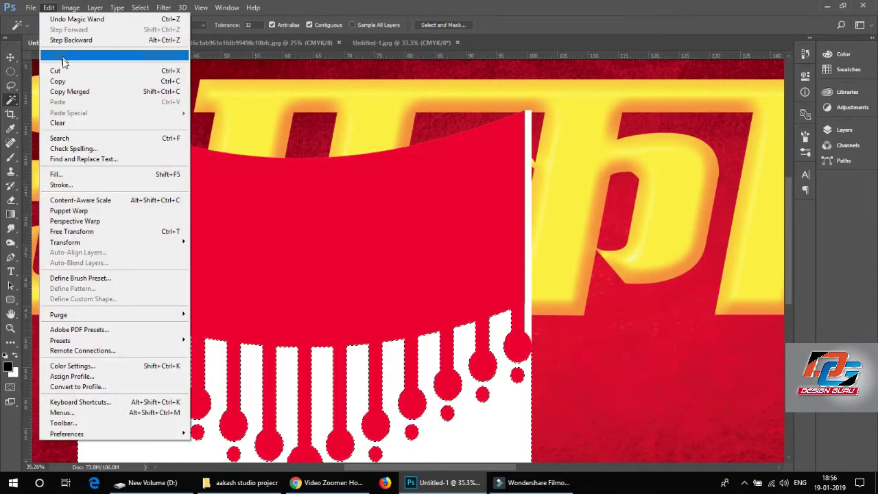
pyautogui.click(58, 123)
pyautogui.click(80, 236)
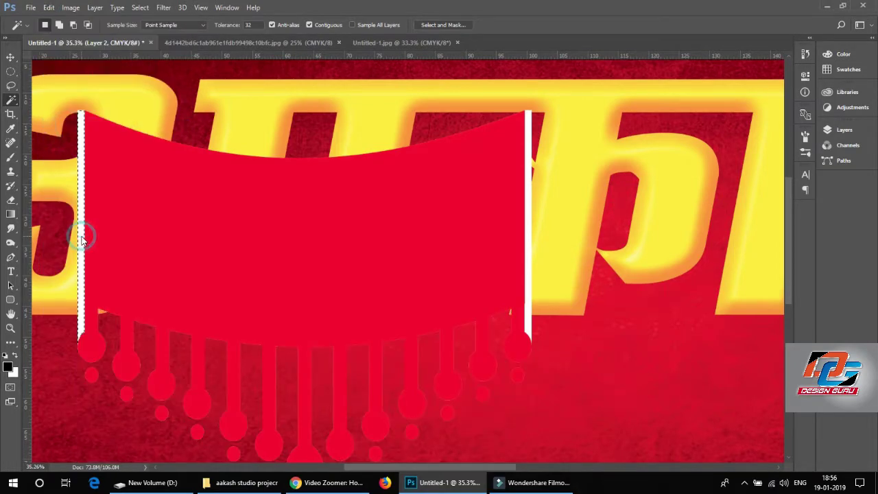
pyautogui.press('Delete')
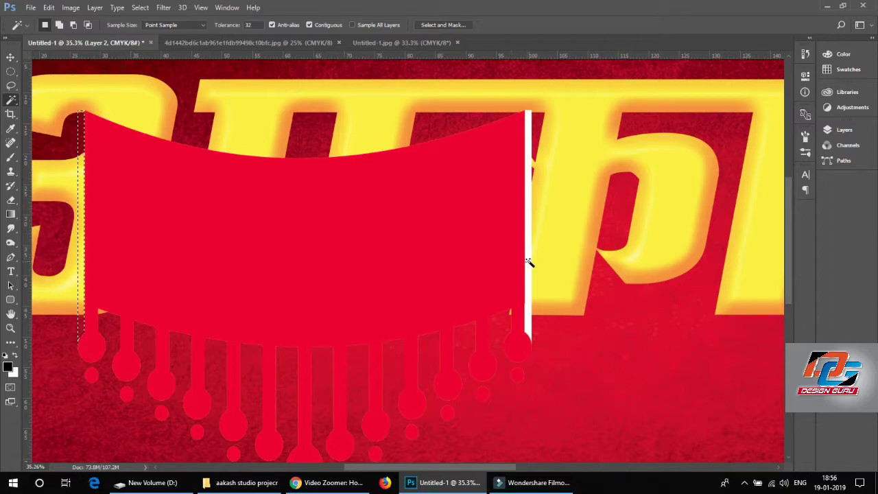
# - Delete the right white strip, deselect, and scale the fringe graphic to about a quarter
pyautogui.click(528, 262)
pyautogui.press('Delete')
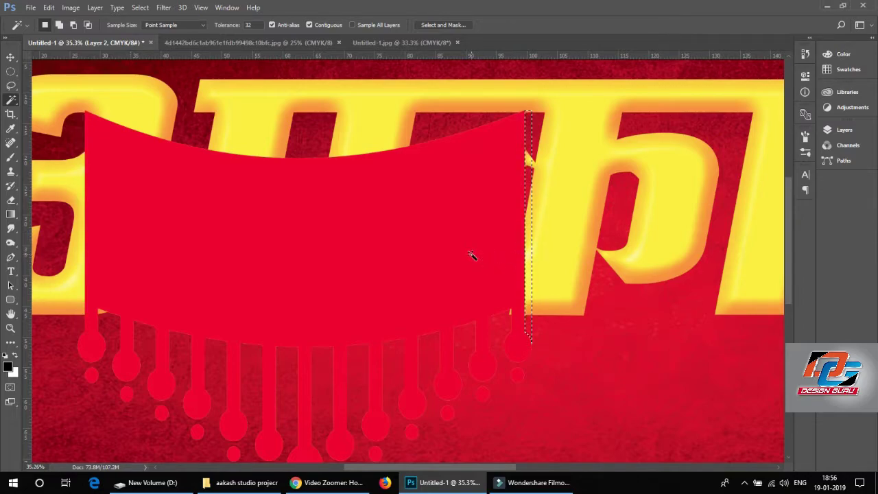
pyautogui.hotkey('ctrl', 'd')
pyautogui.hotkey('ctrl', 't')
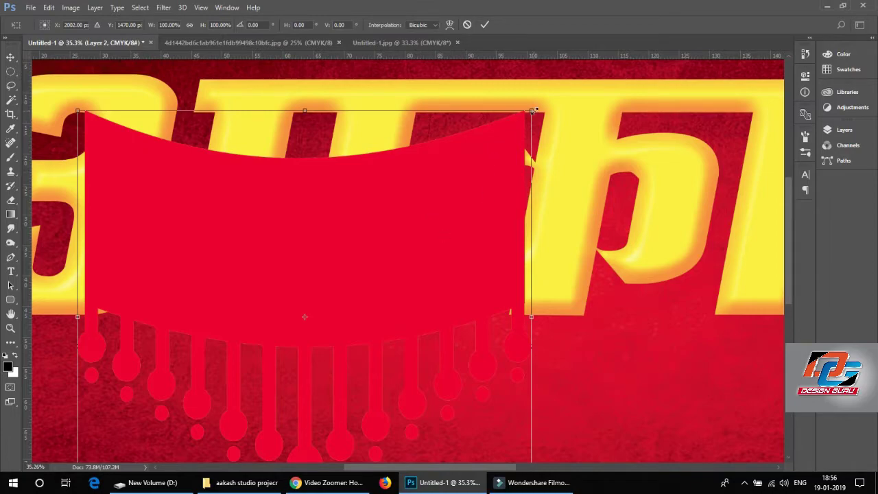
pyautogui.moveTo(520, 117); pyautogui.dragTo(344, 232)
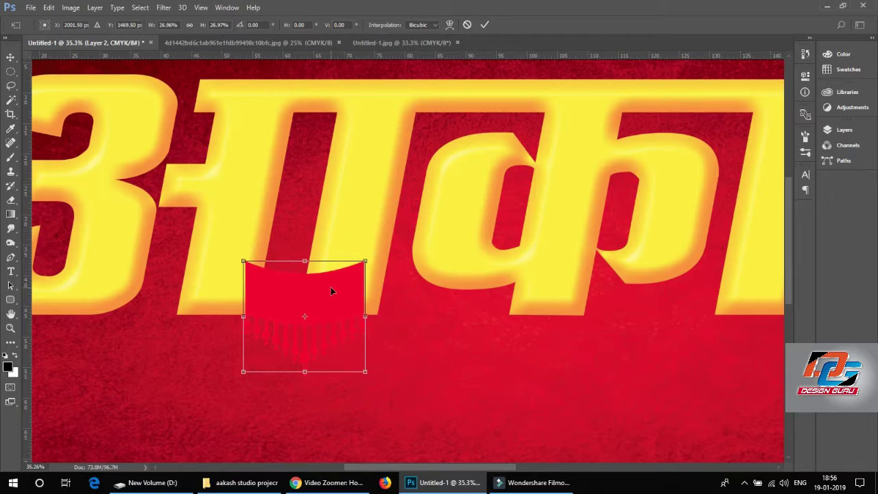
pyautogui.press('Return')
# - Move the fringe onto the title, shrink it further and place it over a letter's vertical stroke
pyautogui.press('w')
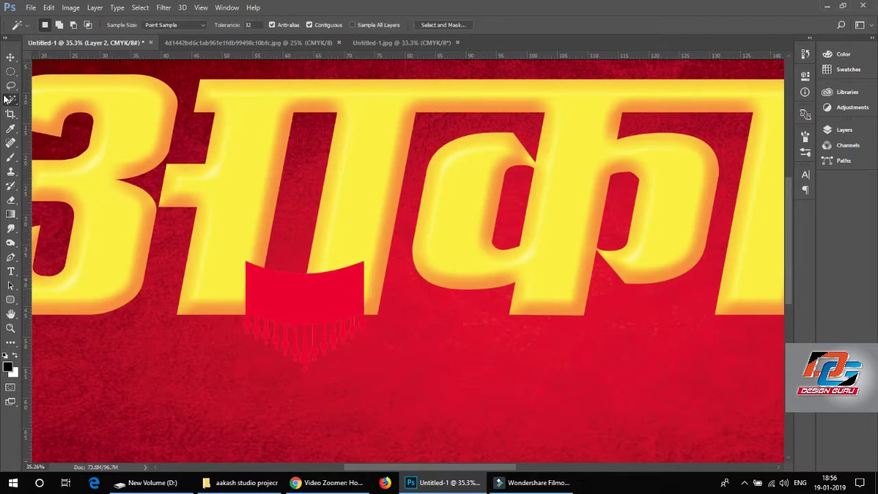
pyautogui.click(11, 57)
pyautogui.moveTo(280, 295)
pyautogui.mouseDown()
pyautogui.moveTo(241, 202)
pyautogui.moveTo(240, 262)
pyautogui.mouseUp()
pyautogui.hotkey('ctrl', 't')
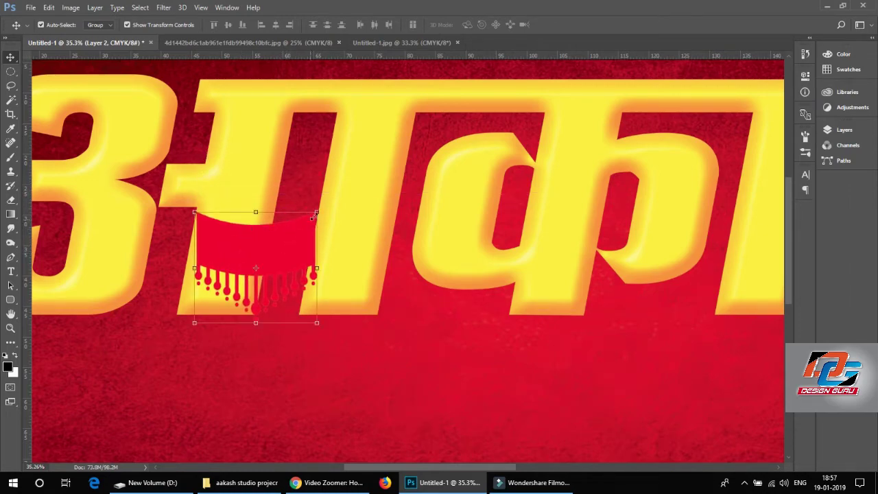
pyautogui.moveTo(313, 217); pyautogui.dragTo(264, 224)
pyautogui.press('Return')
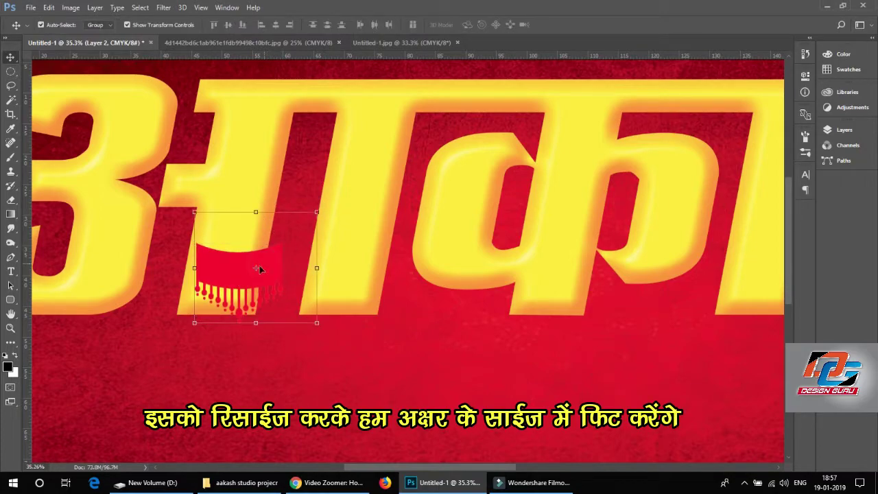
pyautogui.moveTo(259, 265); pyautogui.dragTo(274, 258)
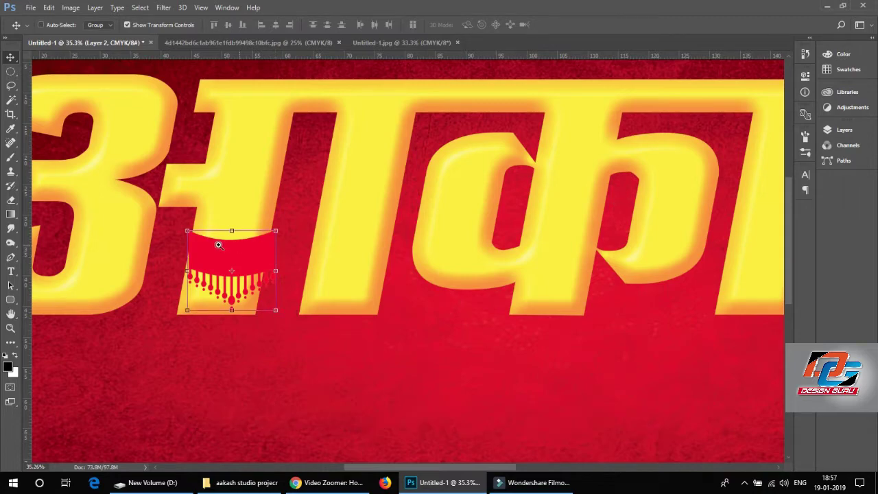
pyautogui.moveTo(165, 214)
pyautogui.mouseDown()
pyautogui.moveTo(229, 269)
pyautogui.moveTo(247, 267)
pyautogui.moveTo(274, 196)
pyautogui.moveTo(267, 152)
pyautogui.mouseUp()
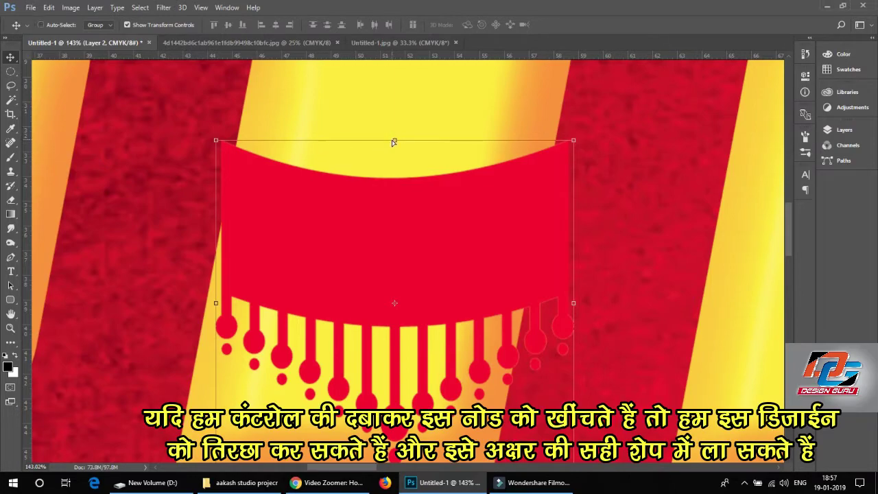
# - Skew the fringe banner to match the letter's tilt, shift it left and shrink it slightly
pyautogui.moveTo(394, 142); pyautogui.dragTo(461, 148)
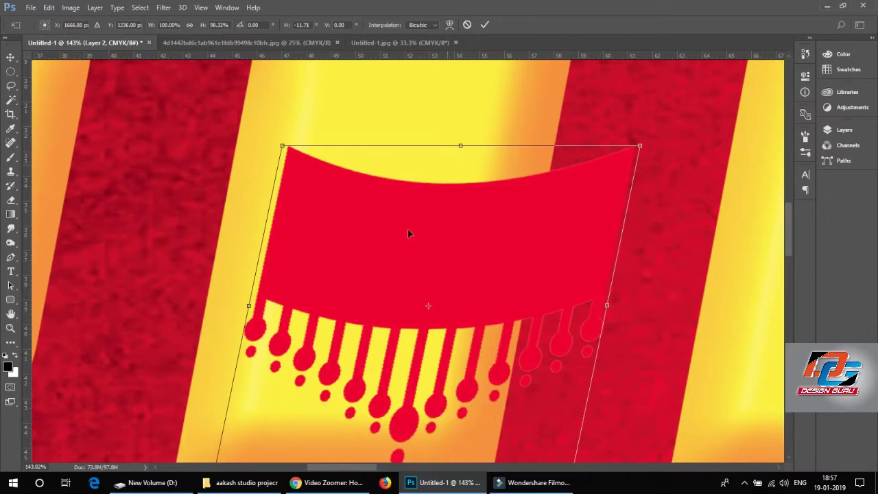
pyautogui.doubleClick(408, 229)
pyautogui.moveTo(449, 230); pyautogui.dragTo(397, 220)
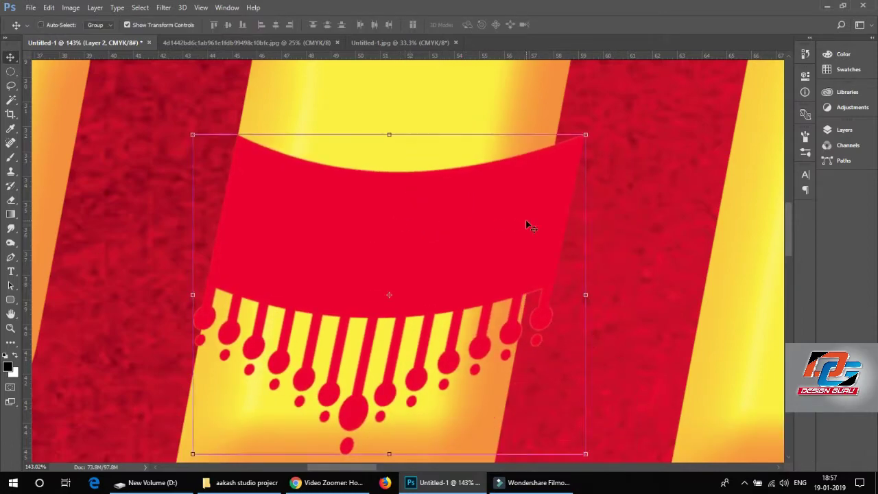
pyautogui.hotkey('ctrl', 't')
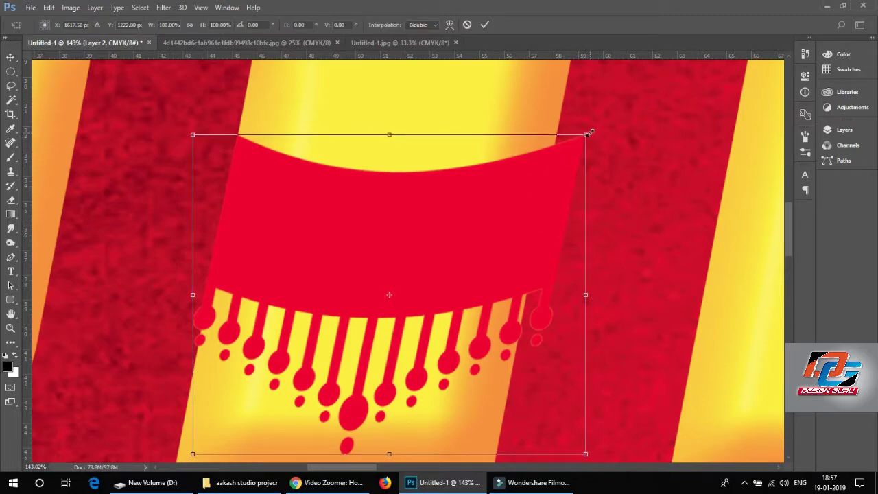
pyautogui.moveTo(589, 132); pyautogui.dragTo(565, 166)
pyautogui.press('Return')
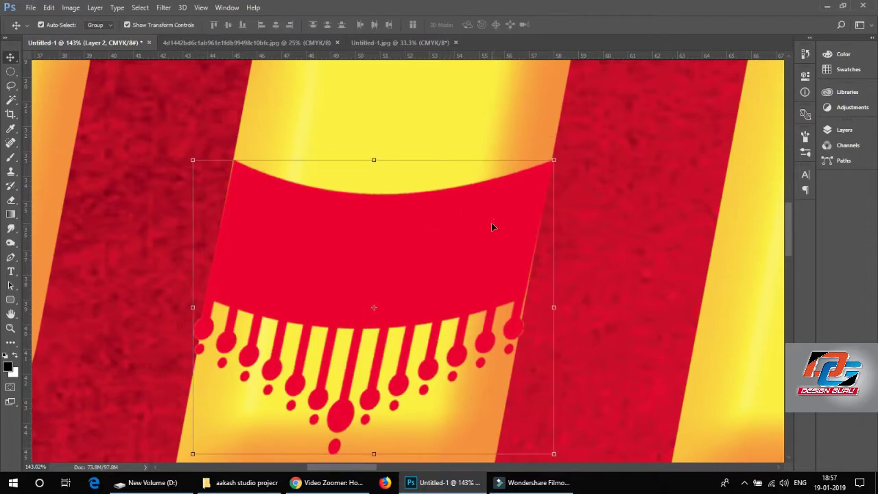
# - Nudge the banner right and fine-tune its slant to about 0.7°
pyautogui.press('Right')
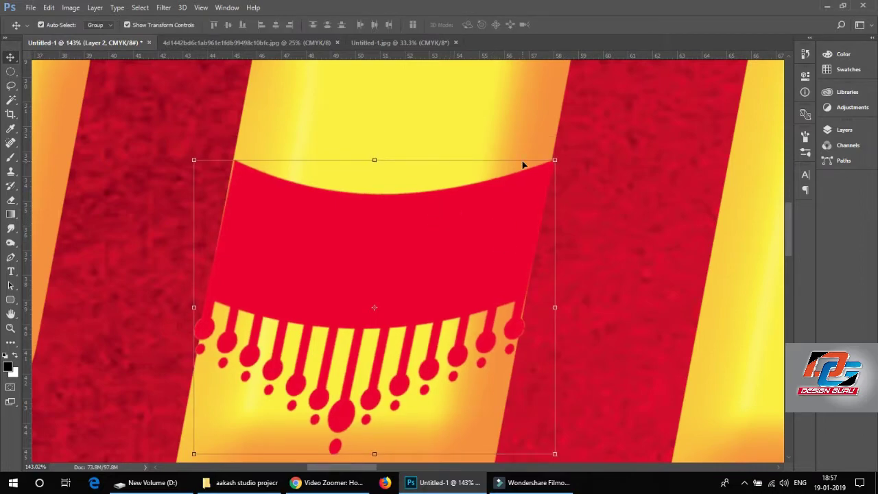
pyautogui.moveTo(374, 160); pyautogui.dragTo(370, 162)
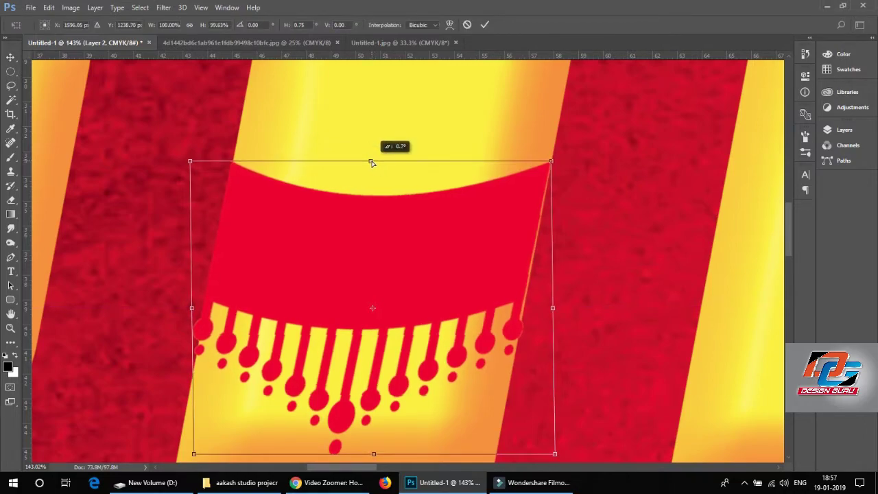
pyautogui.doubleClick(404, 222)
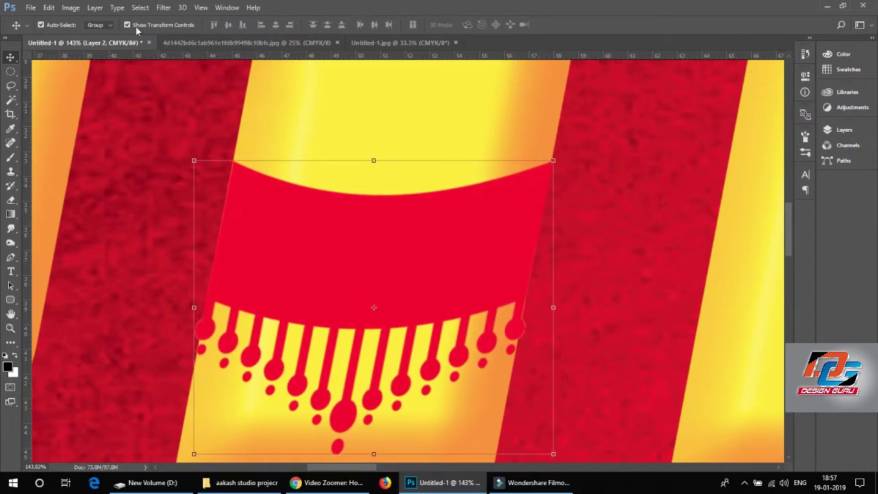
pyautogui.click(95, 6)
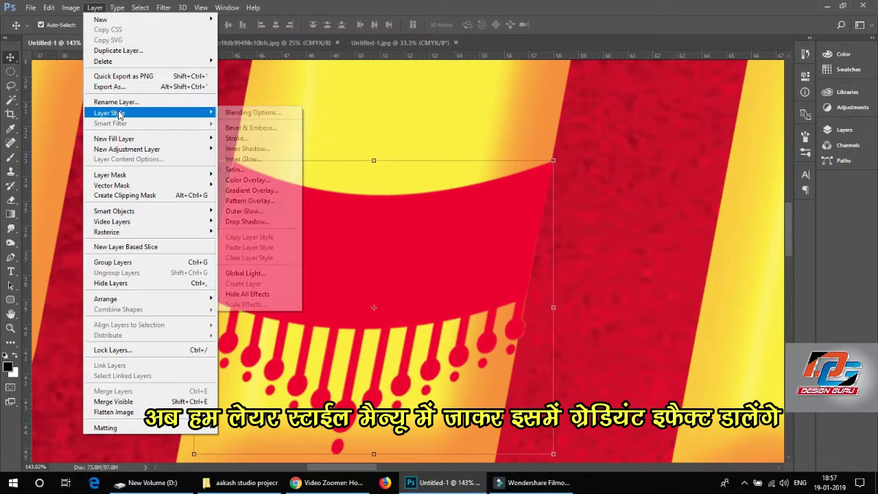
pyautogui.moveTo(110, 112)
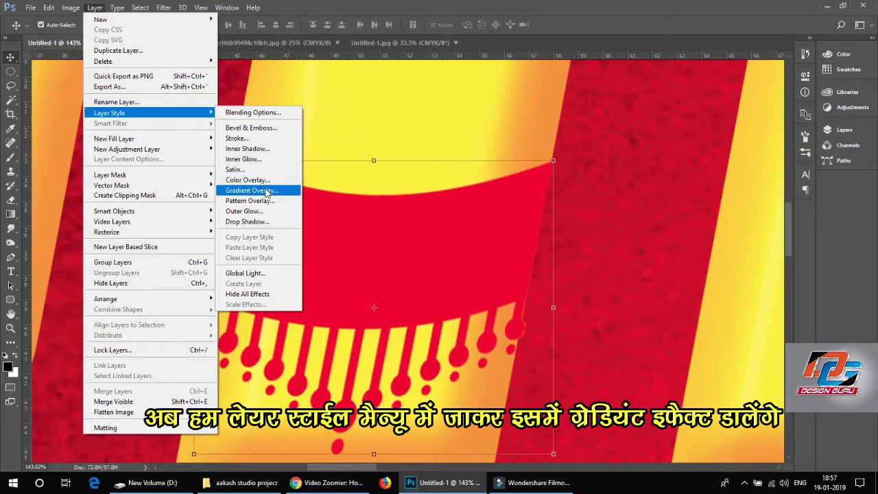
# - Add a Gradient Overlay to the banner and set the gradient's left stop to dark blue
pyautogui.click(266, 191)
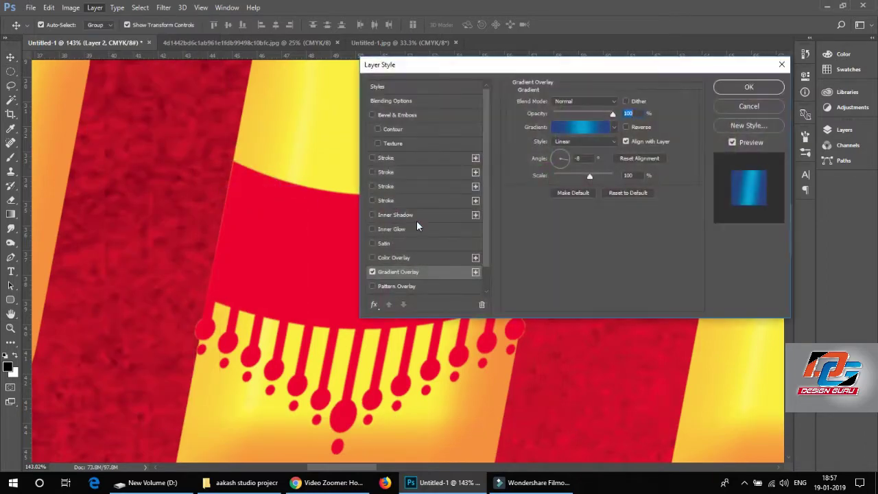
pyautogui.click(587, 128)
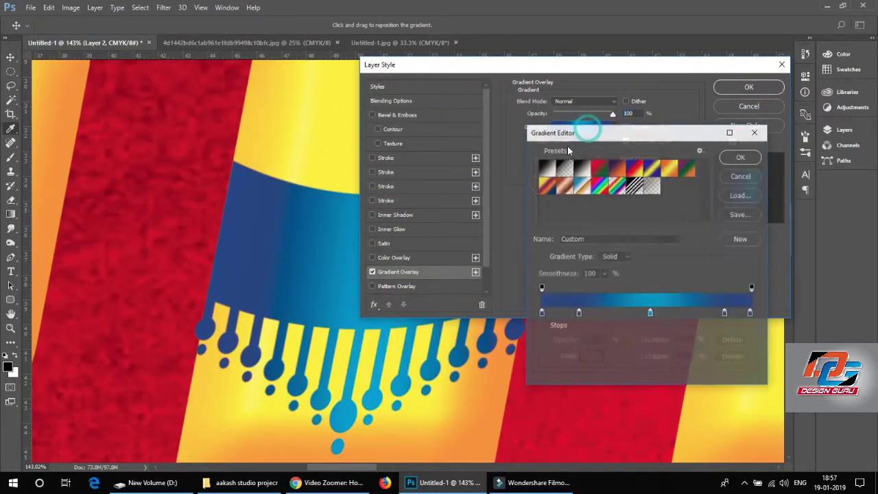
pyautogui.click(541, 313)
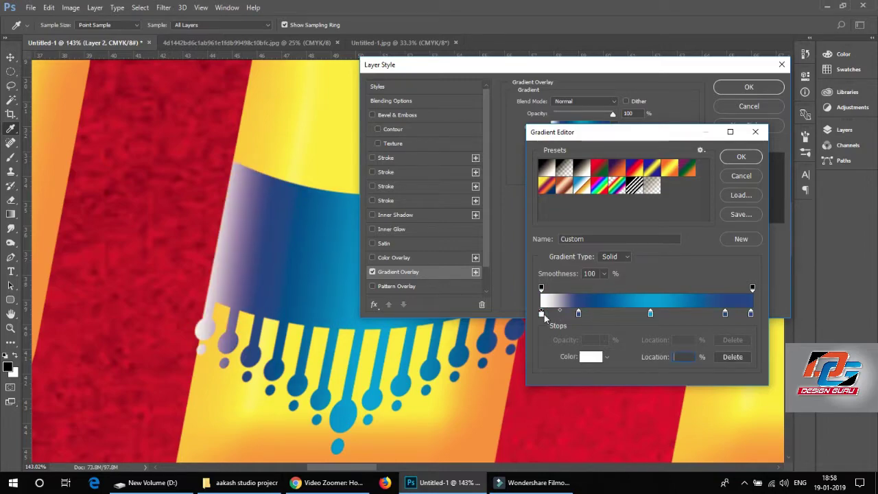
pyautogui.click(542, 314)
pyautogui.click(590, 357)
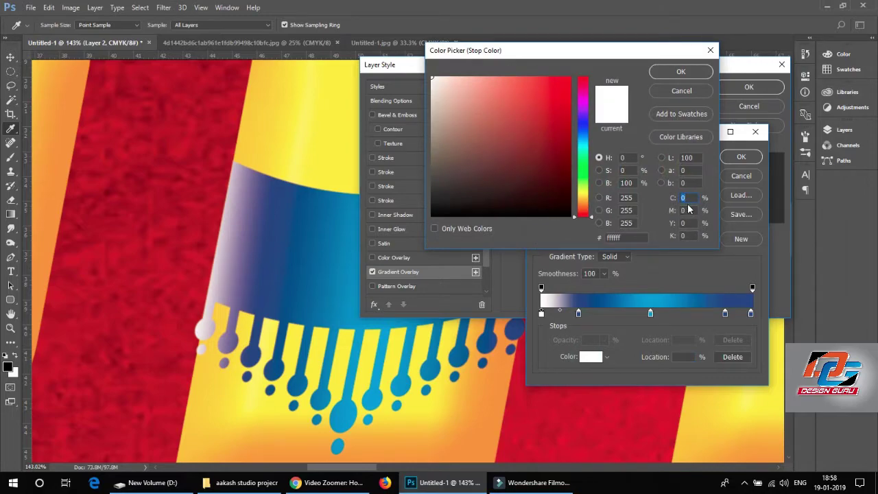
pyautogui.write('100')
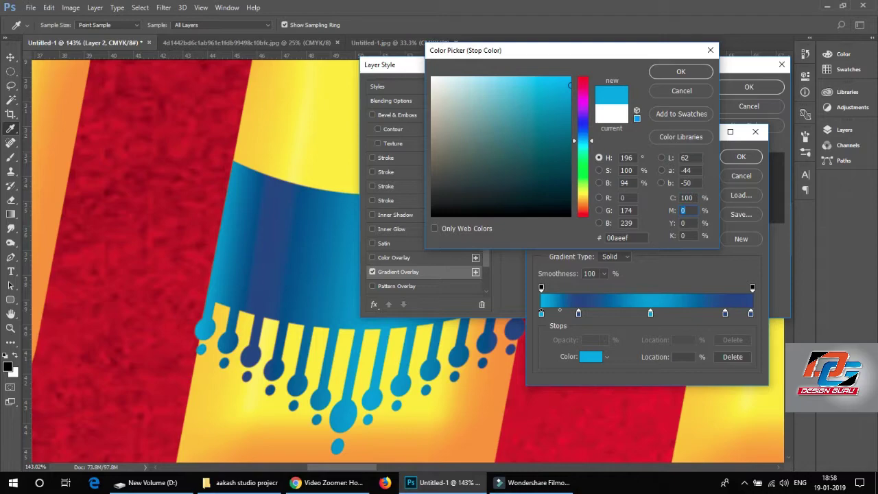
pyautogui.write('90')
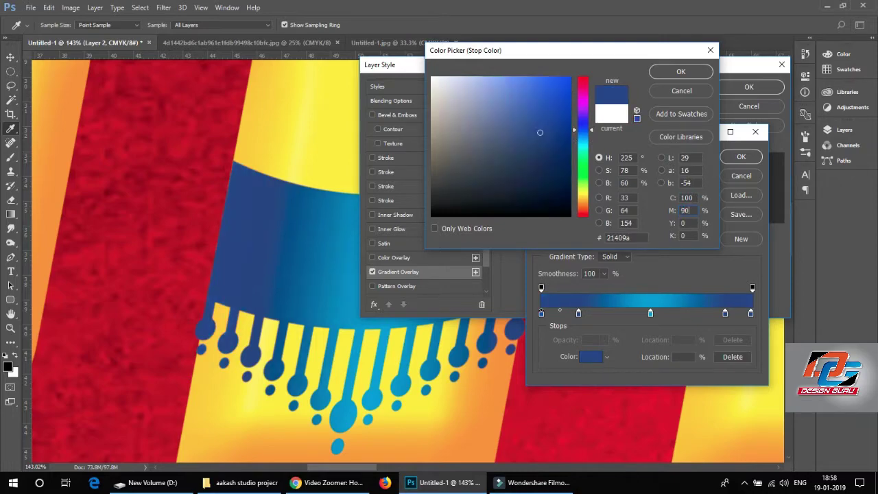
pyautogui.click(690, 74)
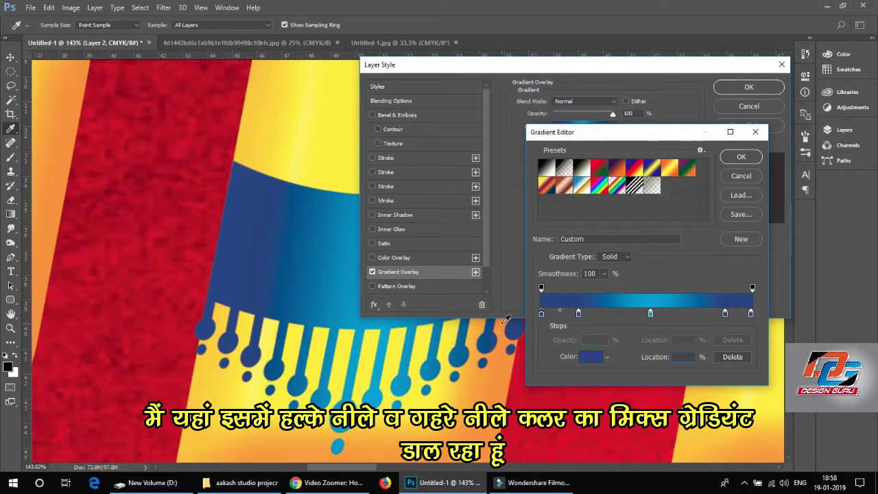
# - Make the middle stop cyan (C 100), angle the gradient to -14° and apply it
pyautogui.click(650, 314)
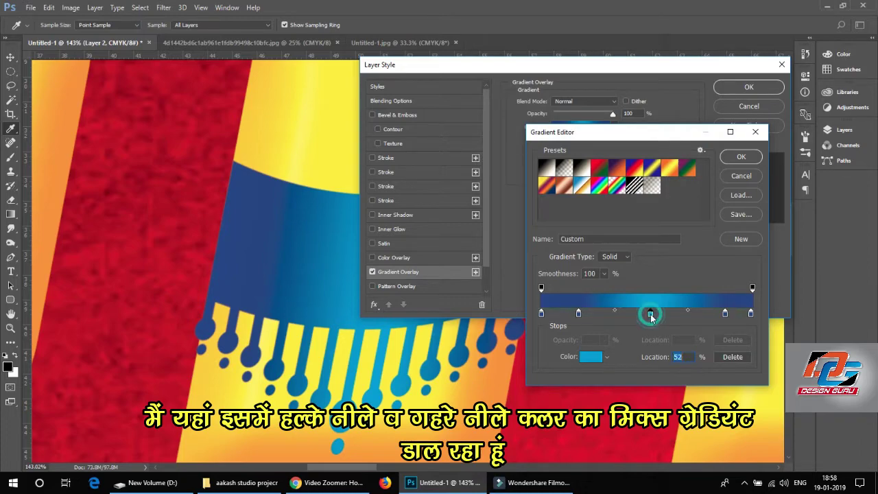
pyautogui.click(591, 357)
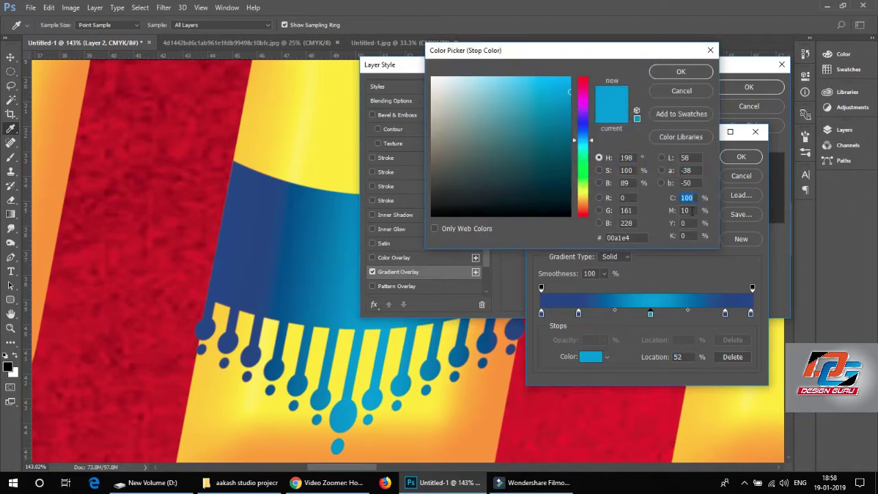
pyautogui.doubleClick(686, 198)
pyautogui.write('1')
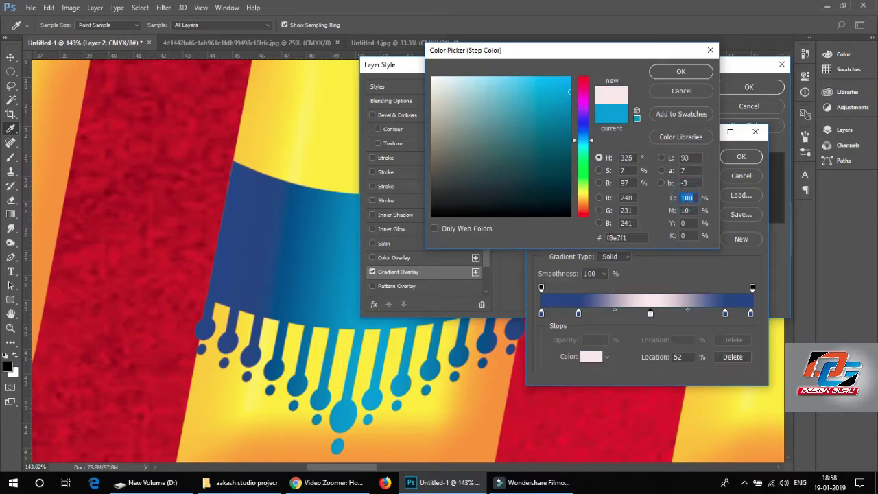
pyautogui.write('00')
pyautogui.press('Tab')
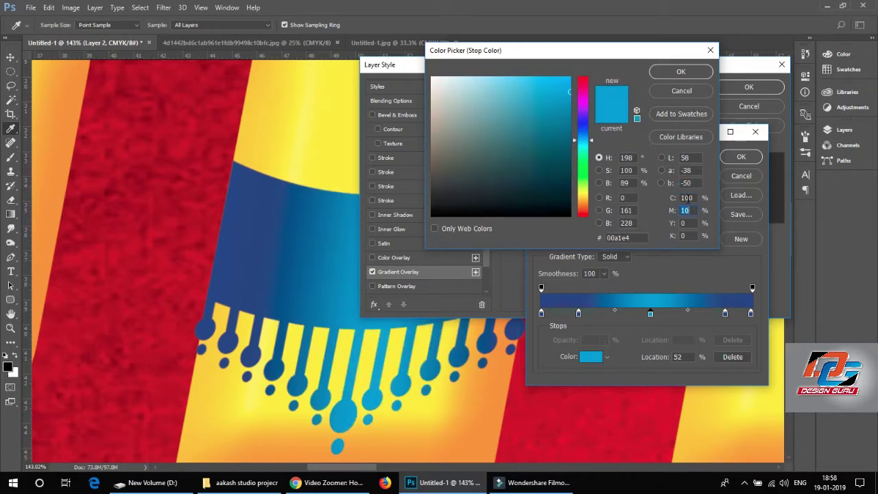
pyautogui.click(679, 72)
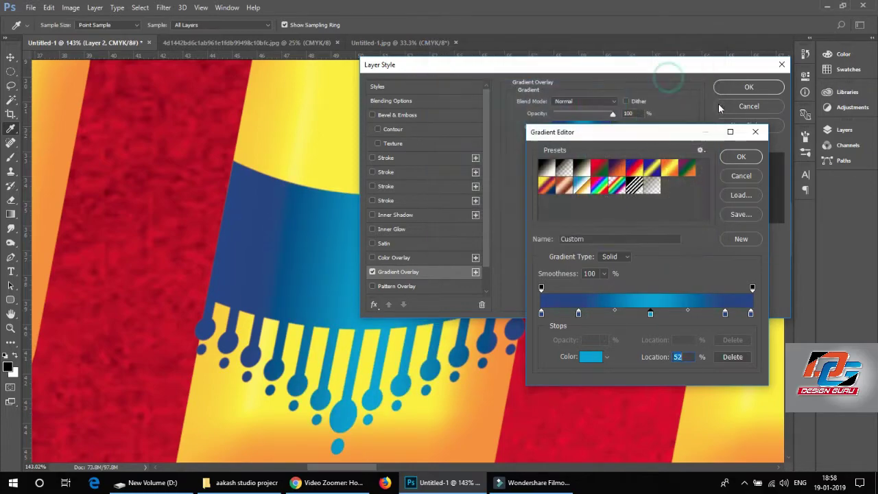
pyautogui.click(730, 158)
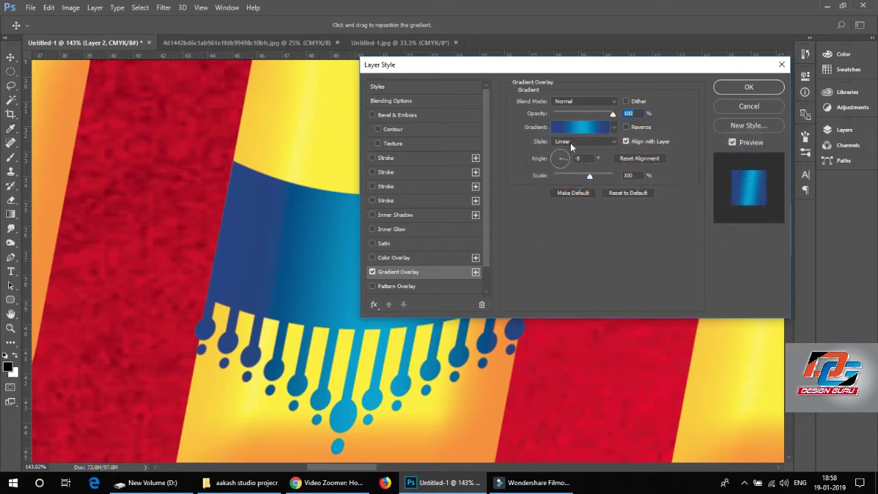
pyautogui.moveTo(564, 156); pyautogui.dragTo(564, 161)
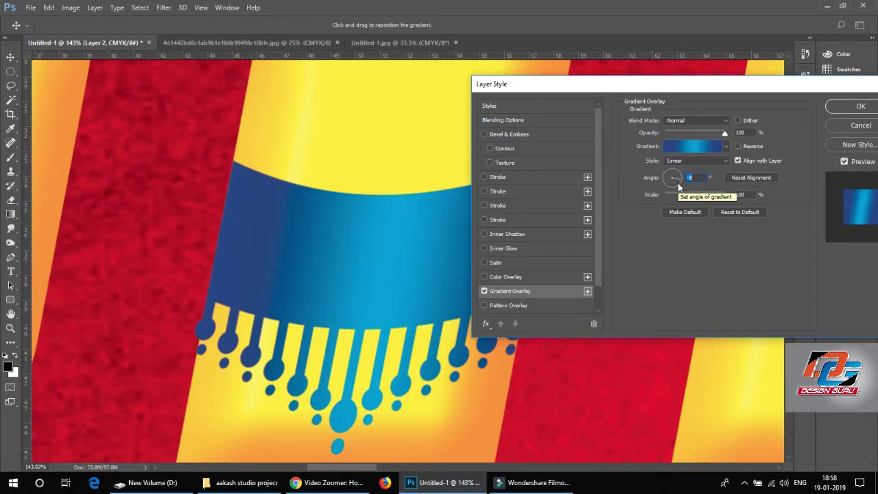
pyautogui.press('Return')
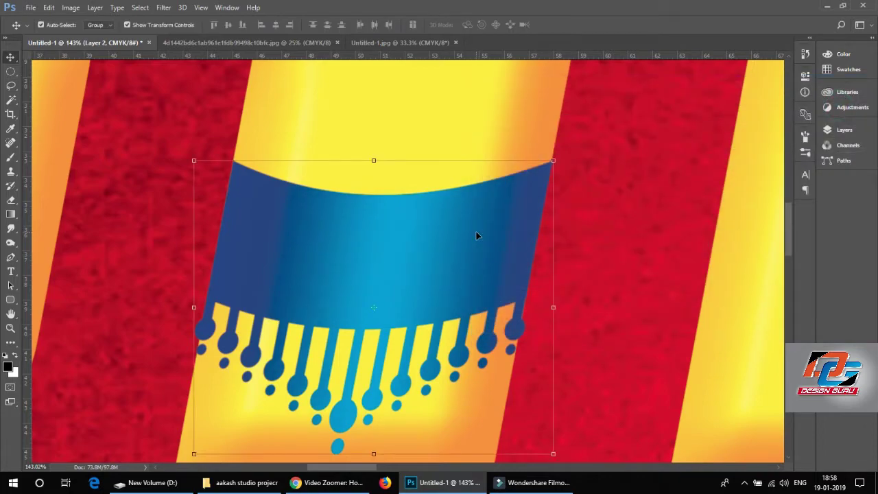
pyautogui.hotkey('ctrl', '-')
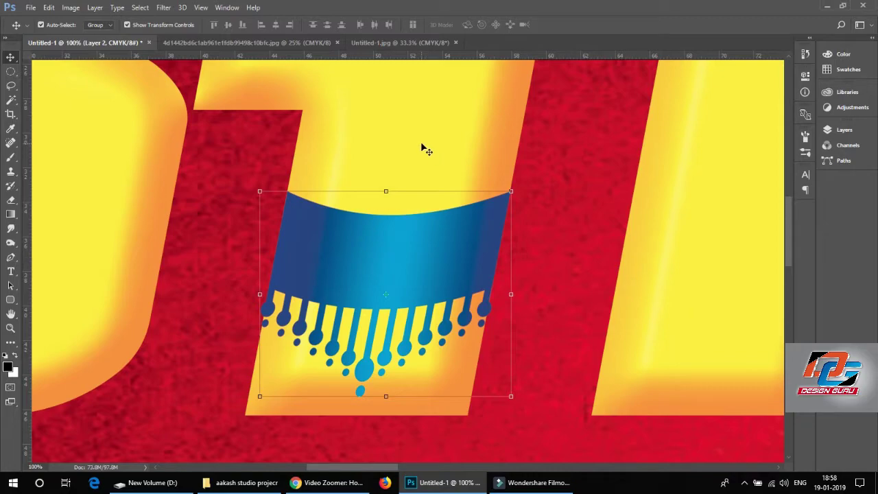
# - Add a Bevel & Emboss to the banner with depth 1000% and size 8 px
pyautogui.click(93, 10)
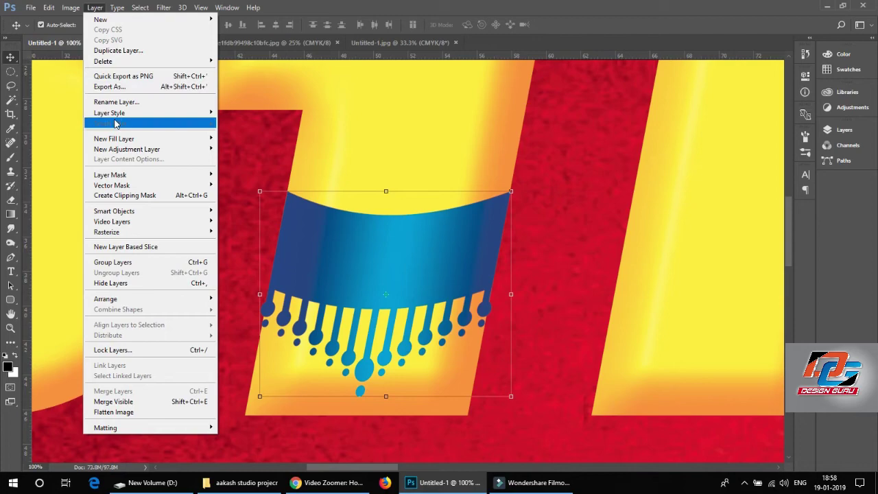
pyautogui.moveTo(110, 112)
pyautogui.click(269, 127)
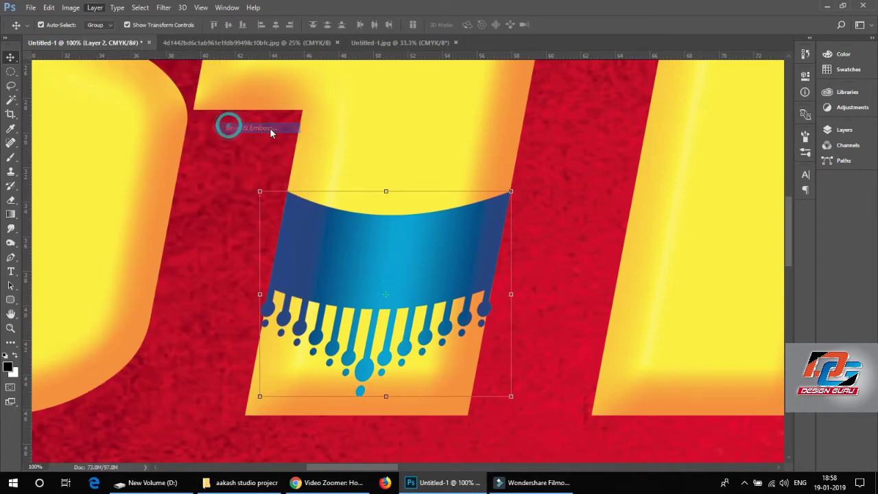
pyautogui.moveTo(426, 81); pyautogui.dragTo(606, 116)
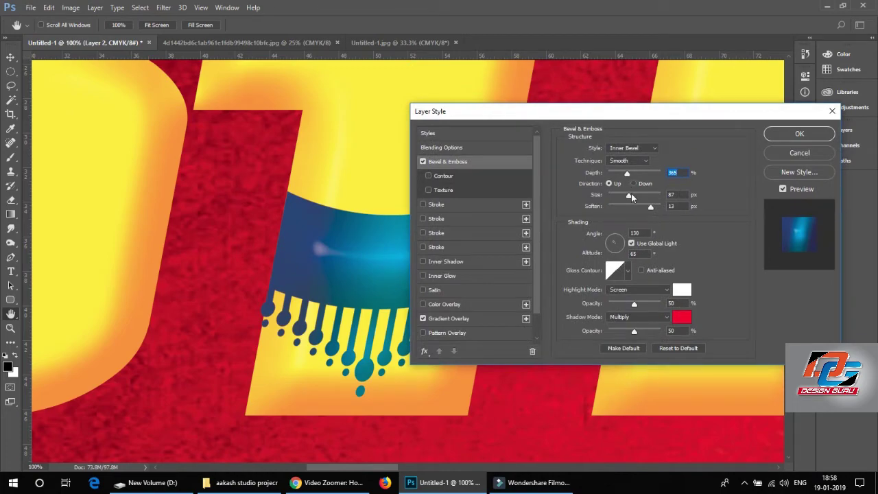
pyautogui.moveTo(631, 197); pyautogui.dragTo(617, 199)
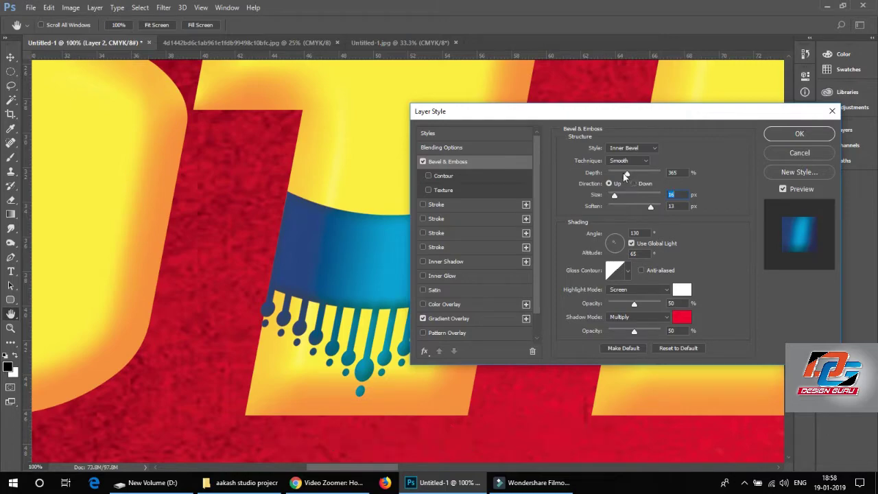
pyautogui.moveTo(627, 173); pyautogui.dragTo(662, 175)
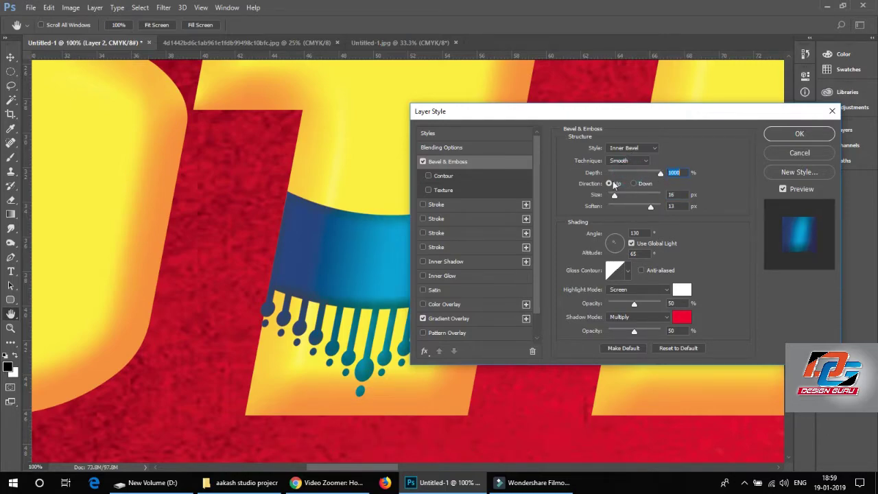
pyautogui.doubleClick(672, 195)
pyautogui.write('8')
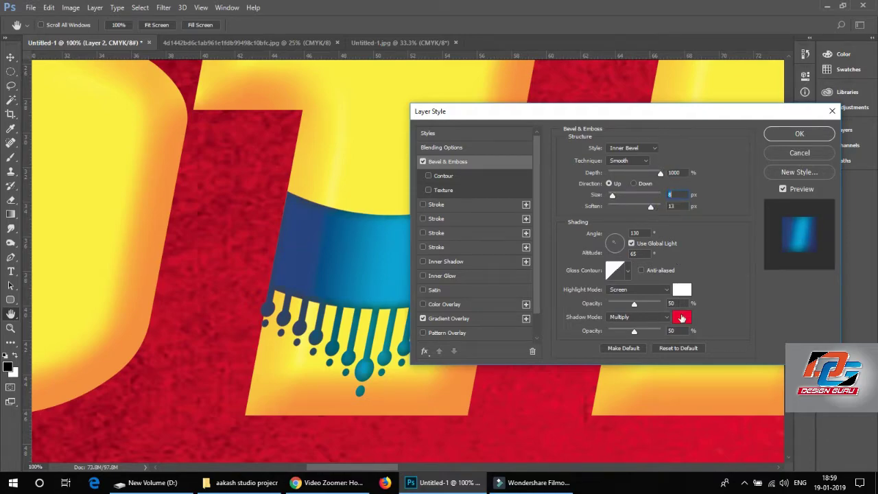
# - Set the bevel's shadow colour to dark navy 000a6c and apply the style
pyautogui.click(681, 317)
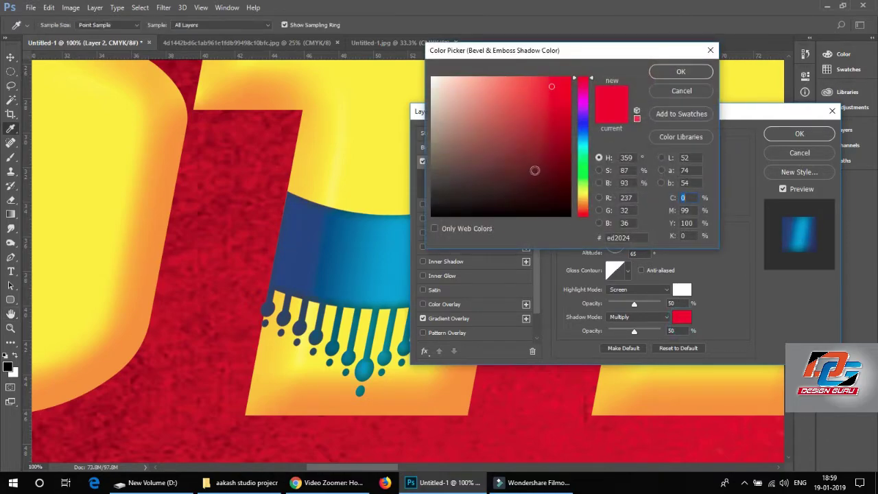
pyautogui.click(581, 126)
pyautogui.click(570, 157)
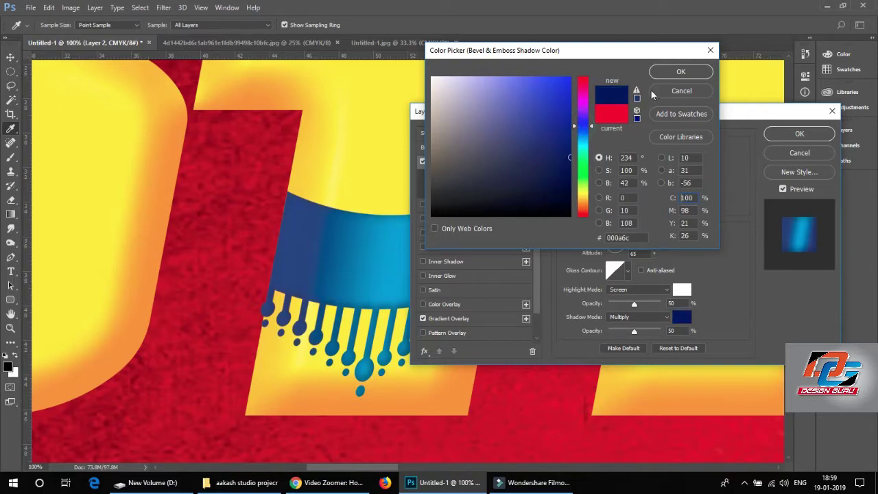
pyautogui.click(669, 72)
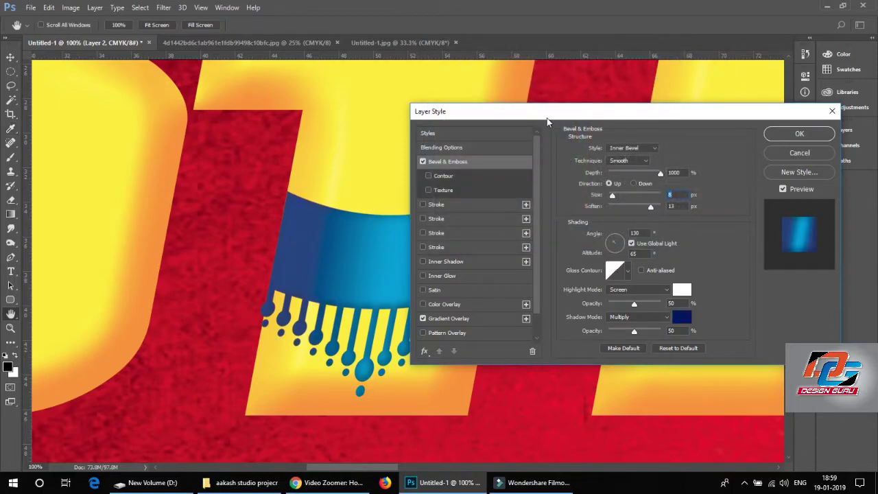
pyautogui.moveTo(547, 120); pyautogui.dragTo(654, 87)
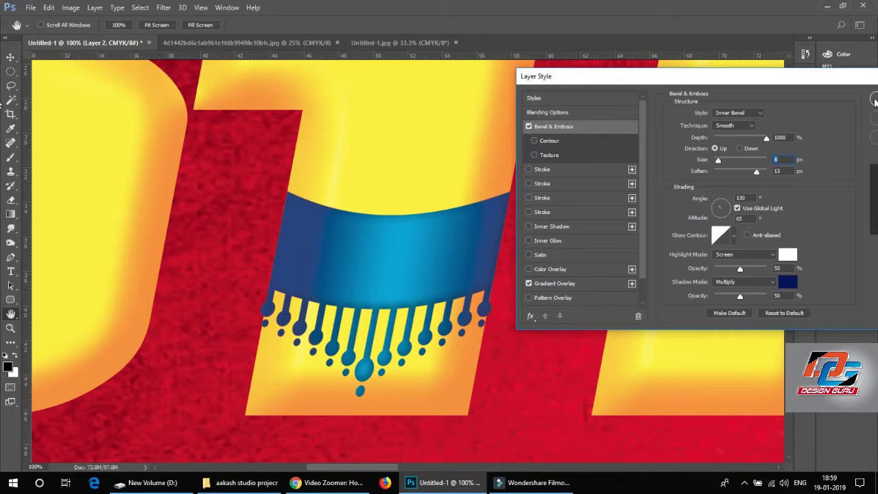
pyautogui.click(873, 99)
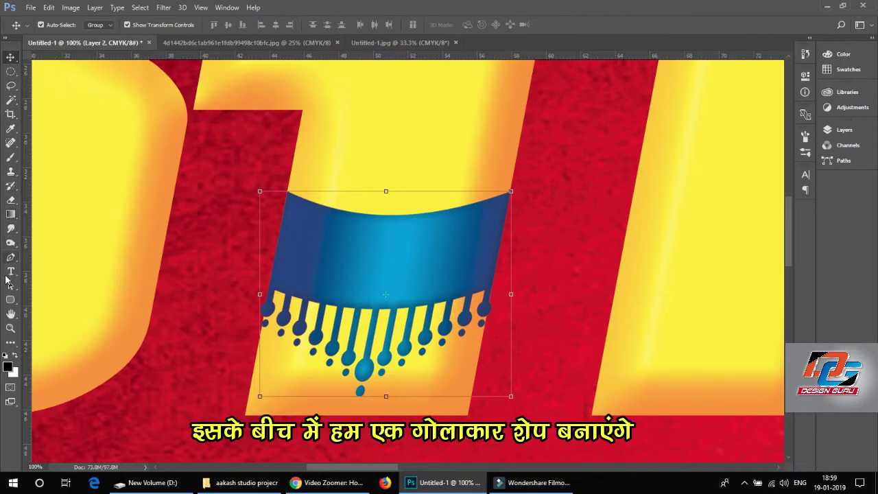
# - Draw a 75 × 90 px black ellipse, Ellipse 1, in the centre of the blue banner
pyautogui.click(11, 301)
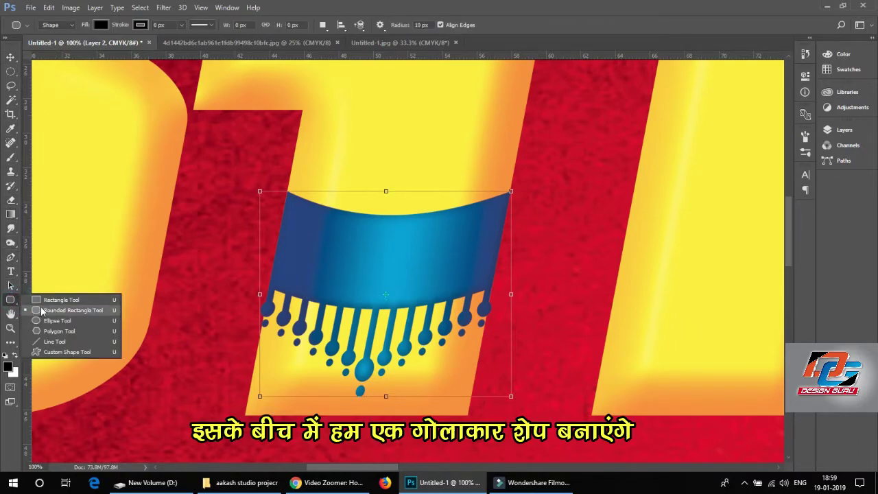
pyautogui.click(55, 320)
pyautogui.moveTo(367, 239); pyautogui.dragTo(406, 289)
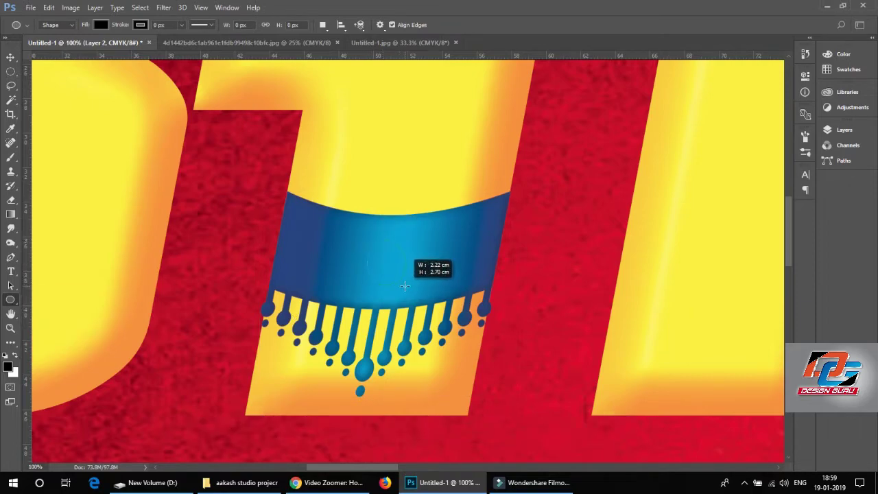
pyautogui.moveTo(406, 289); pyautogui.dragTo(408, 289)
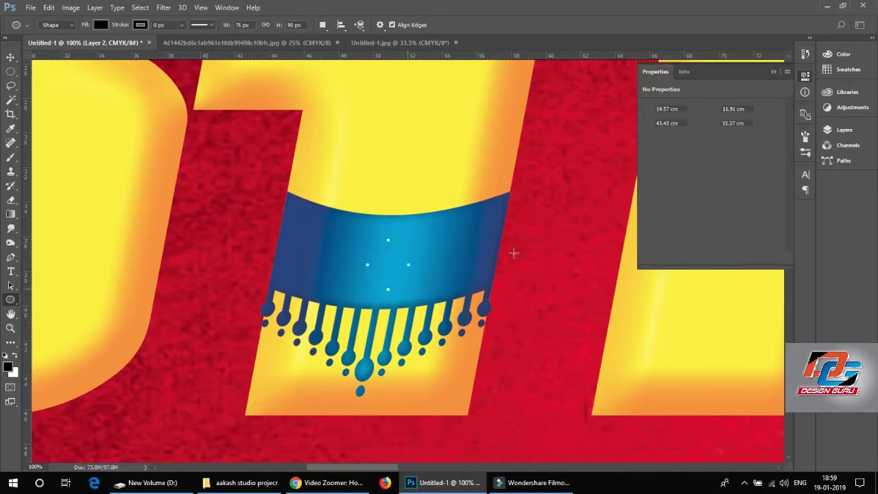
pyautogui.click(11, 57)
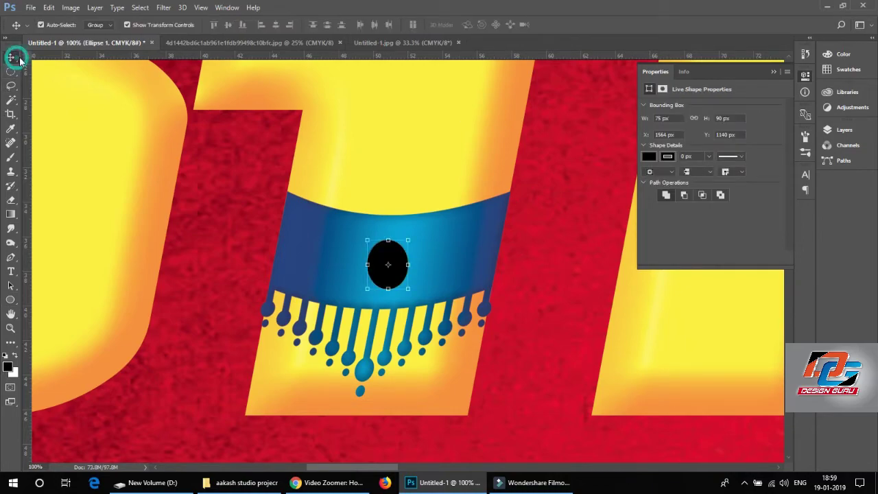
pyautogui.click(837, 130)
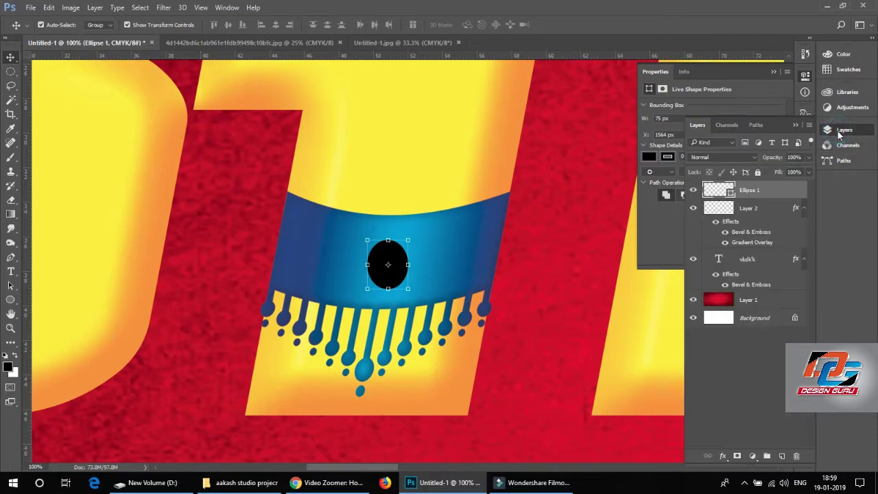
# - Rasterize the Ellipse 1 layer, then try a Free Transform skew and cancel it
pyautogui.rightClick(749, 194)
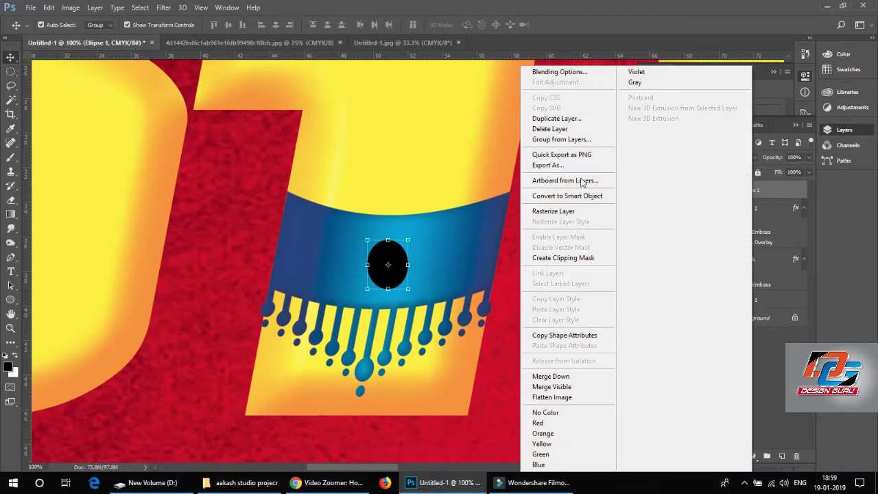
pyautogui.click(569, 211)
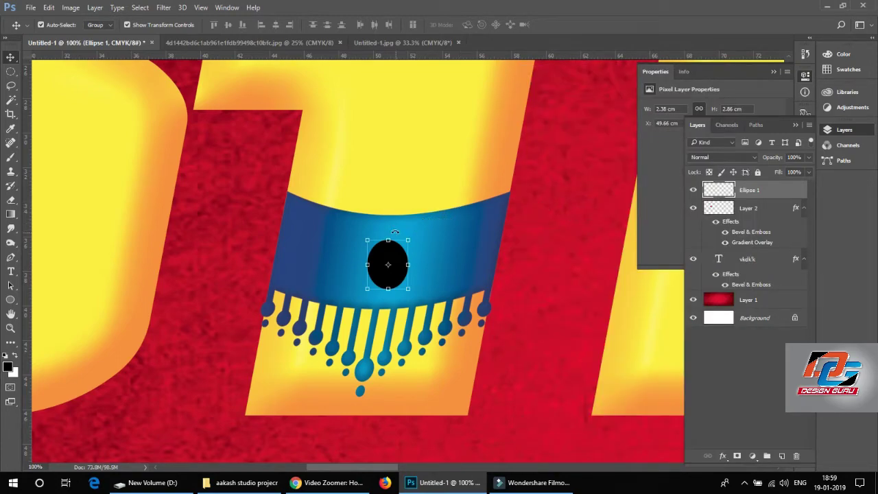
pyautogui.moveTo(392, 251); pyautogui.dragTo(427, 289)
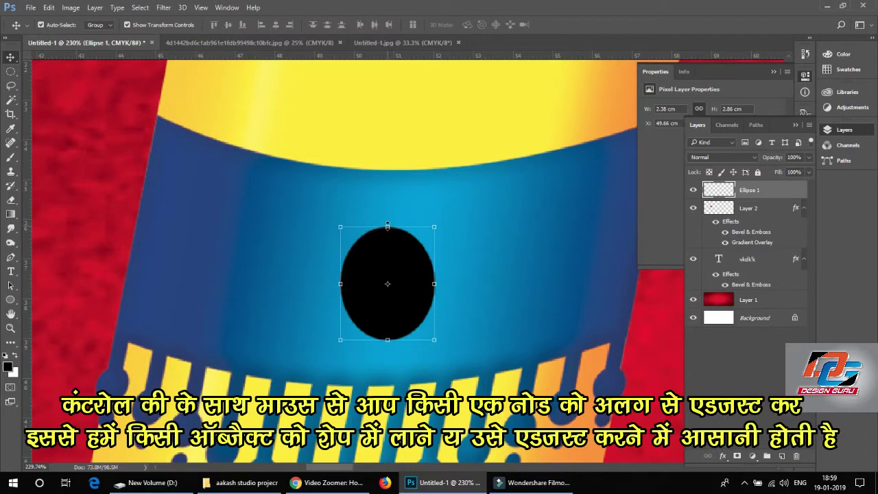
pyautogui.press('ctrl')
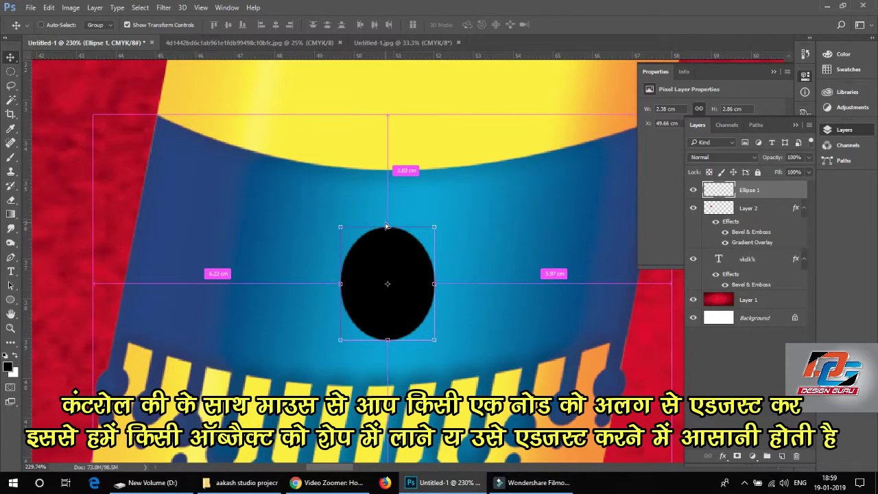
pyautogui.hotkey('ctrl', 't')
pyautogui.moveTo(389, 228)
pyautogui.mouseDown()
pyautogui.moveTo(404, 234)
pyautogui.moveTo(415, 265)
pyautogui.mouseUp()
pyautogui.press('Escape')
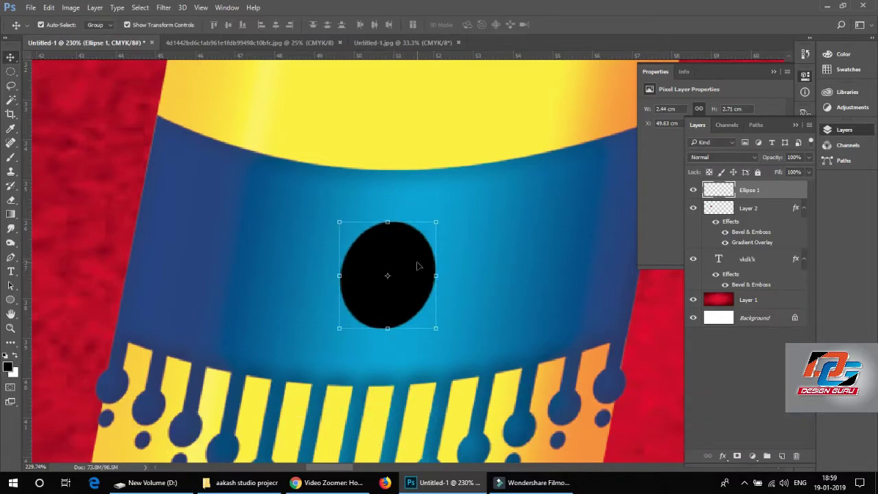
# - Add a Gradient Overlay to the ellipse using the Blue, Red, Yellow preset
pyautogui.click(96, 8)
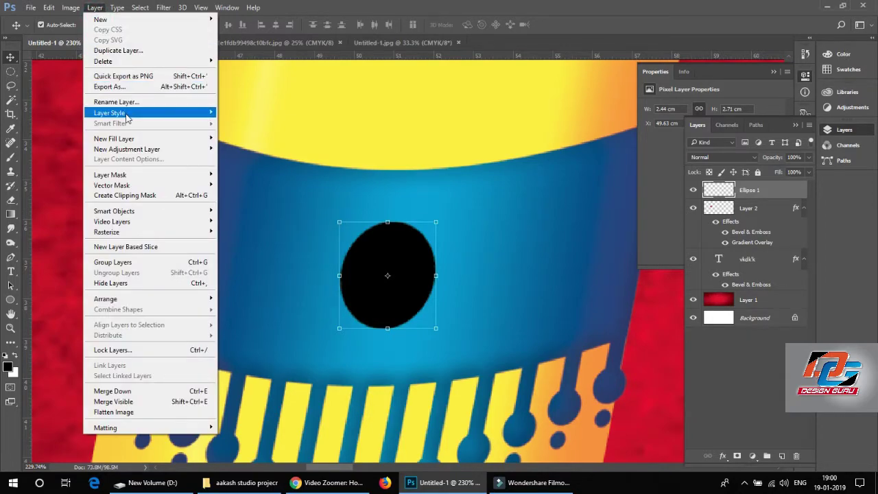
pyautogui.moveTo(110, 113)
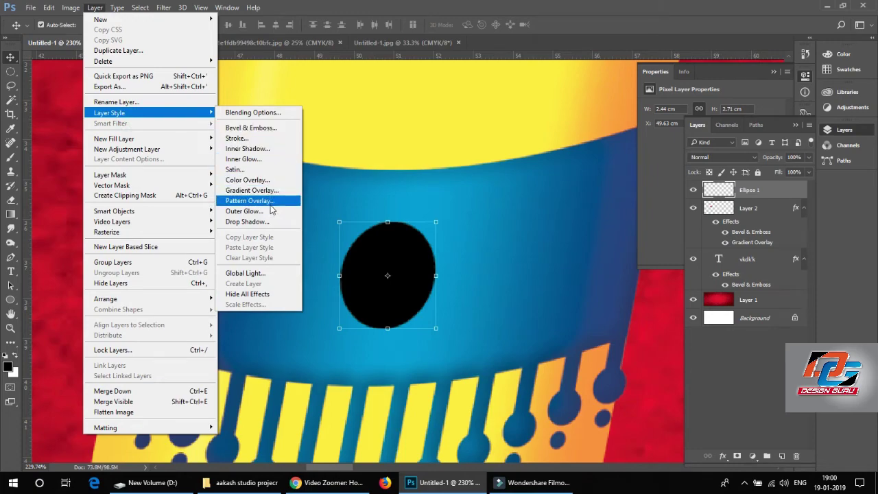
pyautogui.click(275, 190)
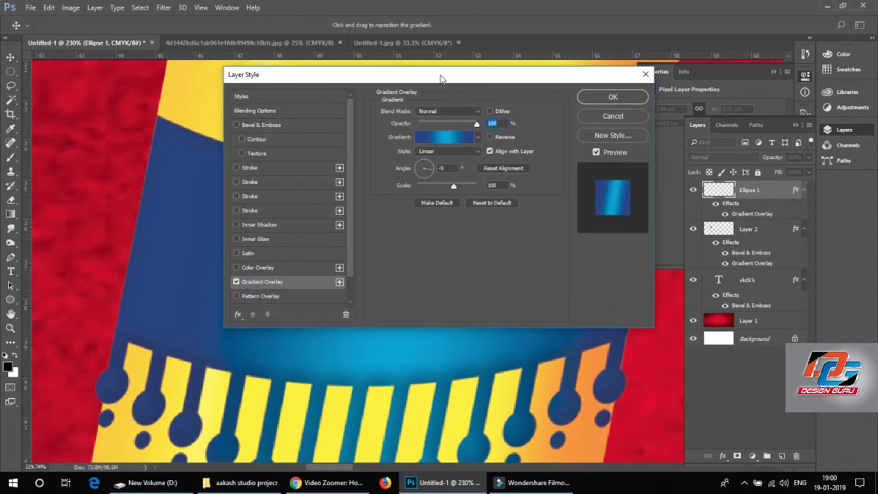
pyautogui.moveTo(444, 122); pyautogui.dragTo(649, 124)
pyautogui.click(641, 184)
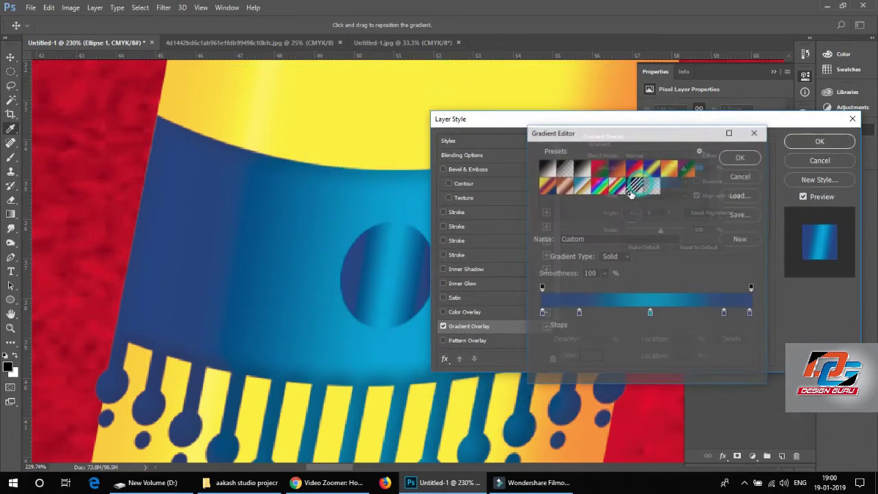
pyautogui.click(639, 168)
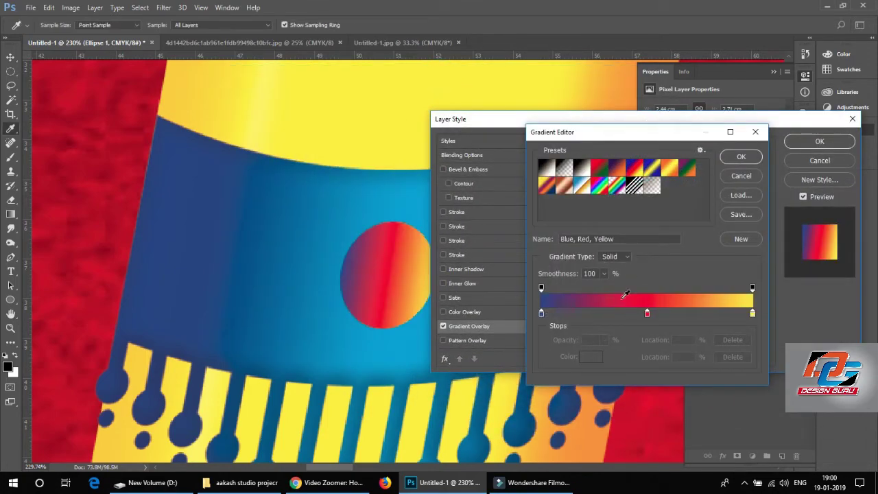
# - Recolour the blue starting stop to red with magenta at 100
pyautogui.click(541, 314)
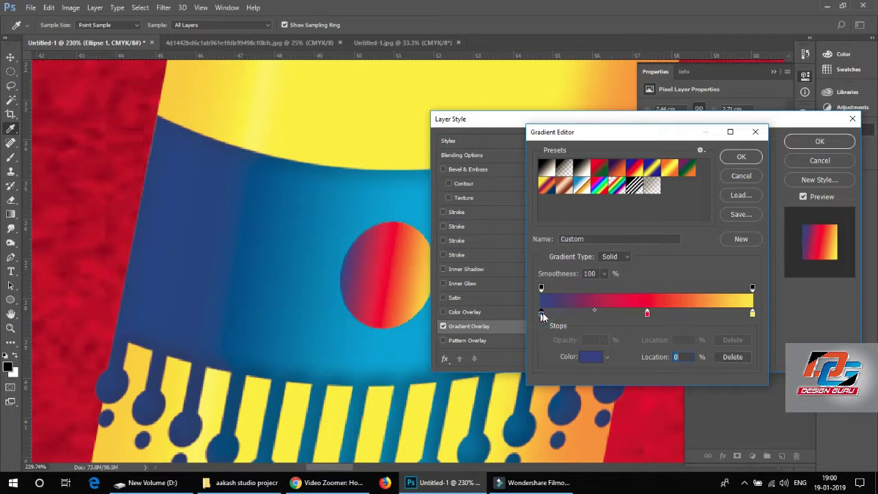
pyautogui.click(593, 357)
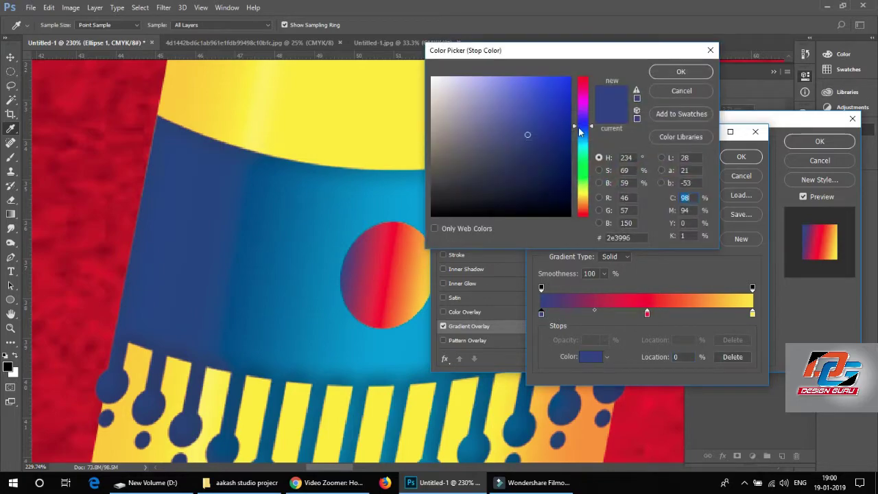
pyautogui.moveTo(582, 123)
pyautogui.mouseDown()
pyautogui.moveTo(582, 77)
pyautogui.moveTo(570, 77)
pyautogui.mouseUp()
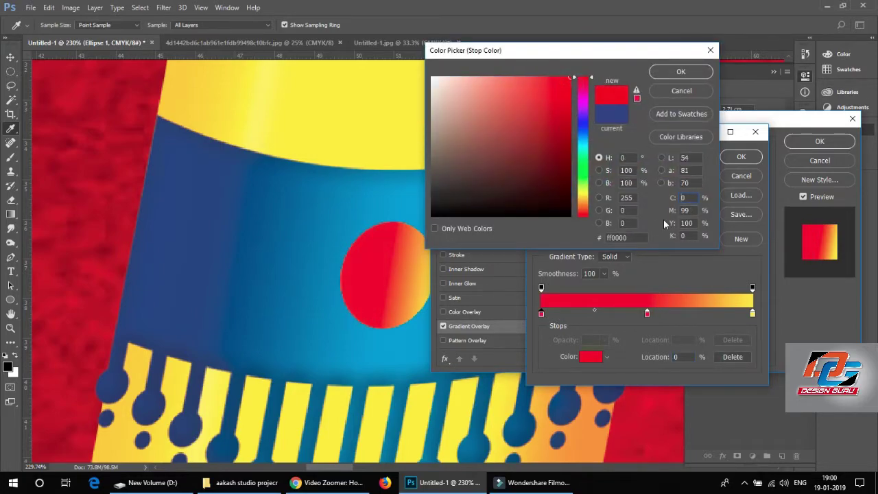
pyautogui.doubleClick(684, 210)
pyautogui.write('100')
pyautogui.press('Return')
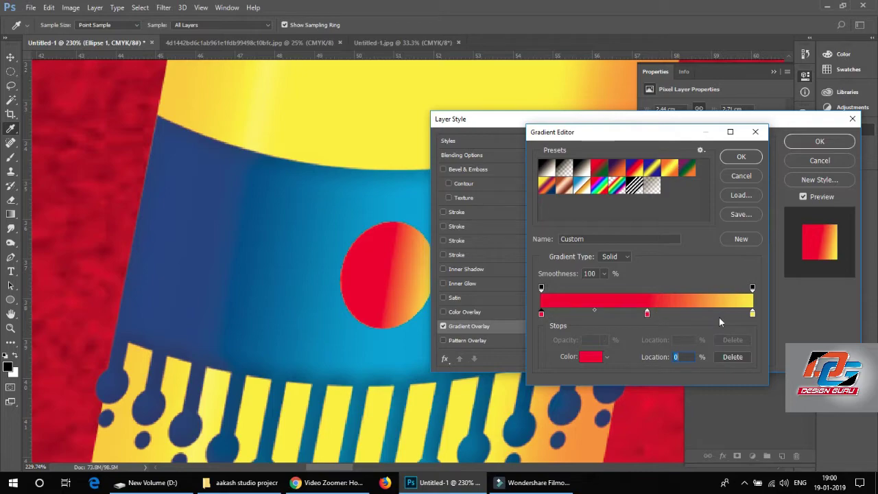
# - Move the middle stop to 72%, pull the yellow end inward, and add a red stop at 13
pyautogui.moveTo(647, 313); pyautogui.dragTo(694, 314)
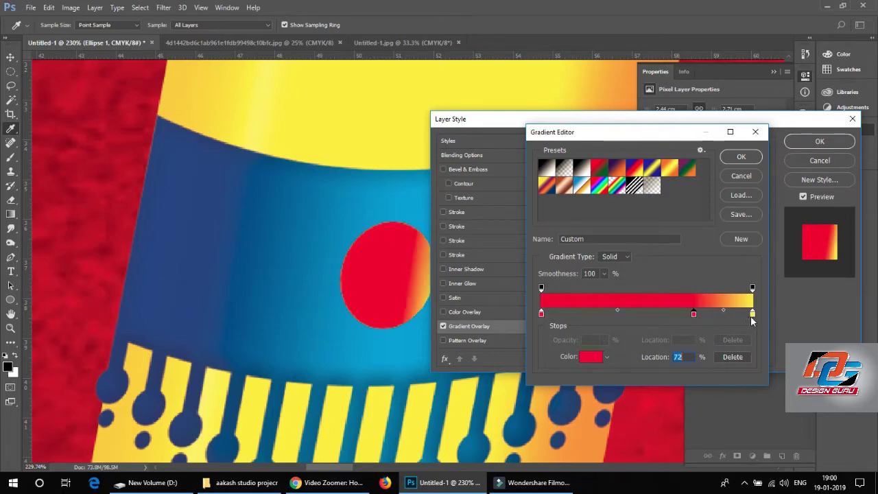
pyautogui.moveTo(752, 313); pyautogui.dragTo(736, 315)
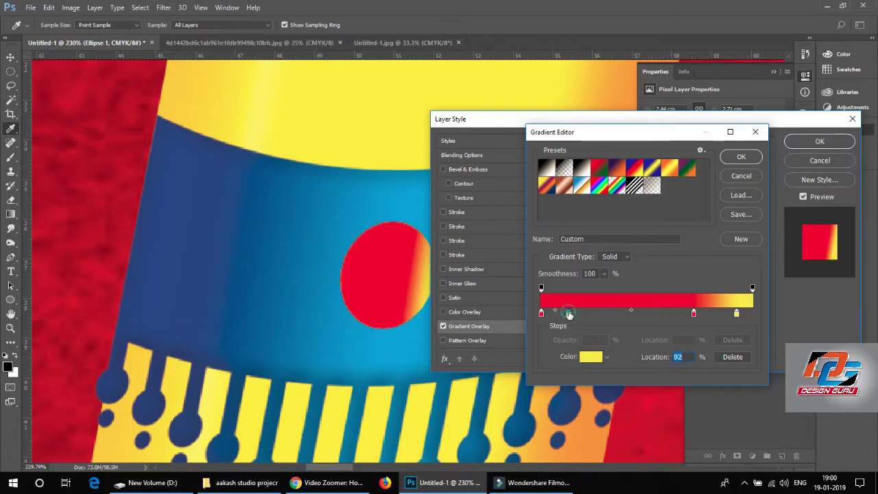
pyautogui.click(568, 314)
pyautogui.click(693, 300)
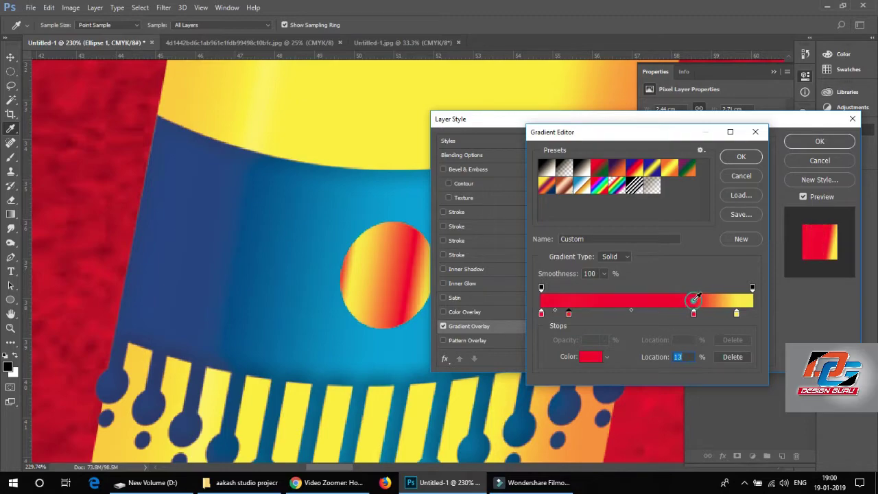
# - Darken the leftmost stop to a deeper red with black at 20 and accept the gradient
pyautogui.click(541, 314)
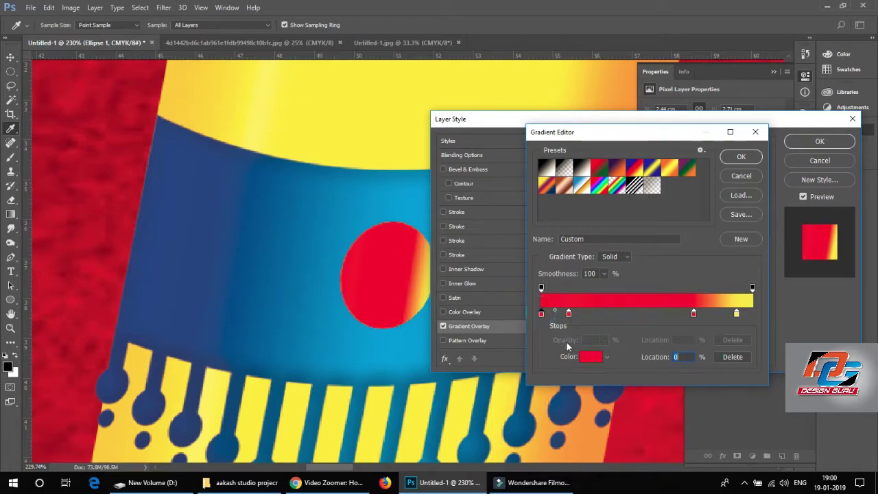
pyautogui.click(583, 358)
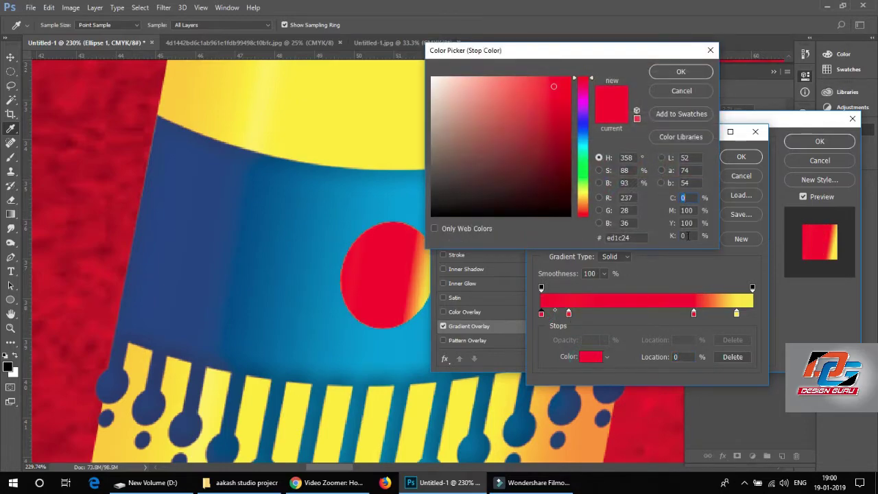
pyautogui.click(686, 235)
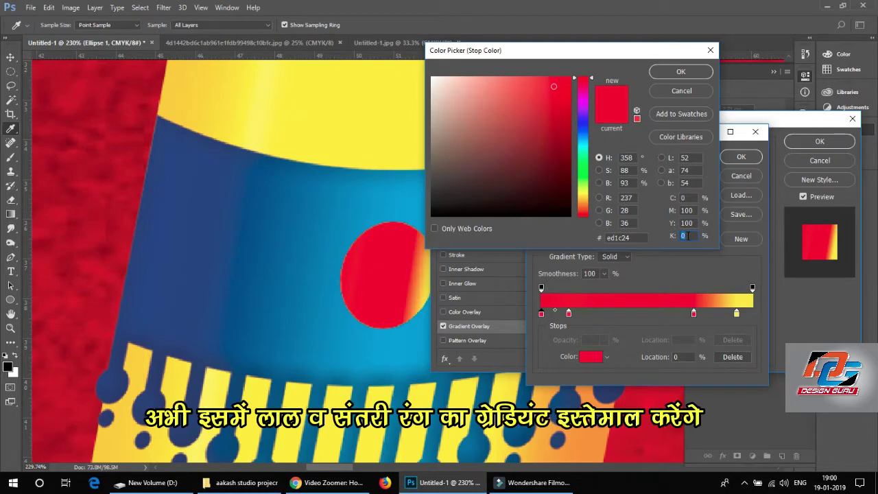
pyautogui.write('20')
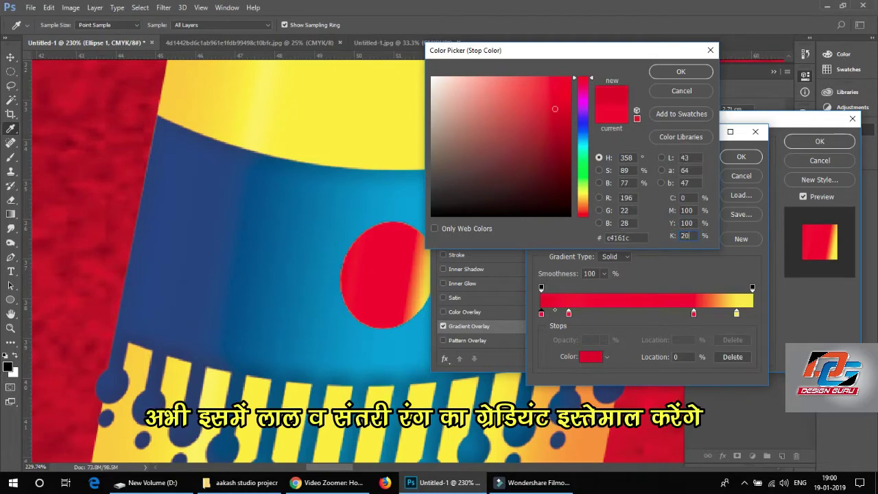
pyautogui.press('Return')
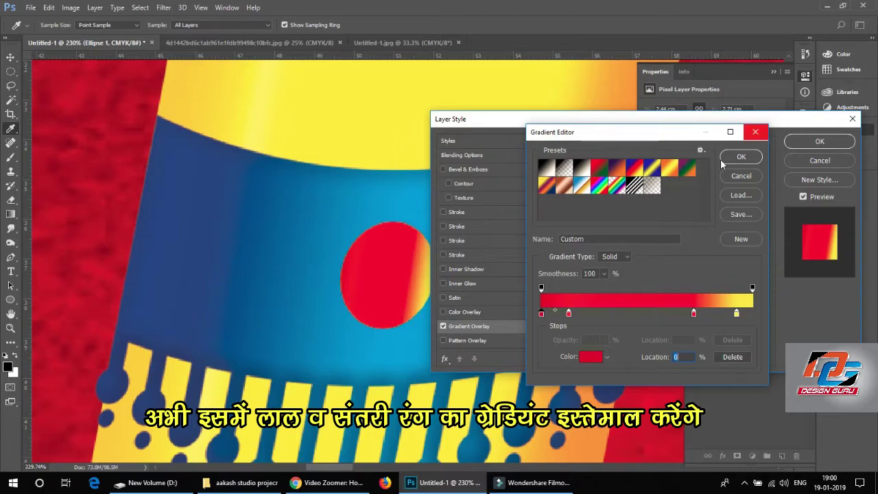
pyautogui.click(618, 259)
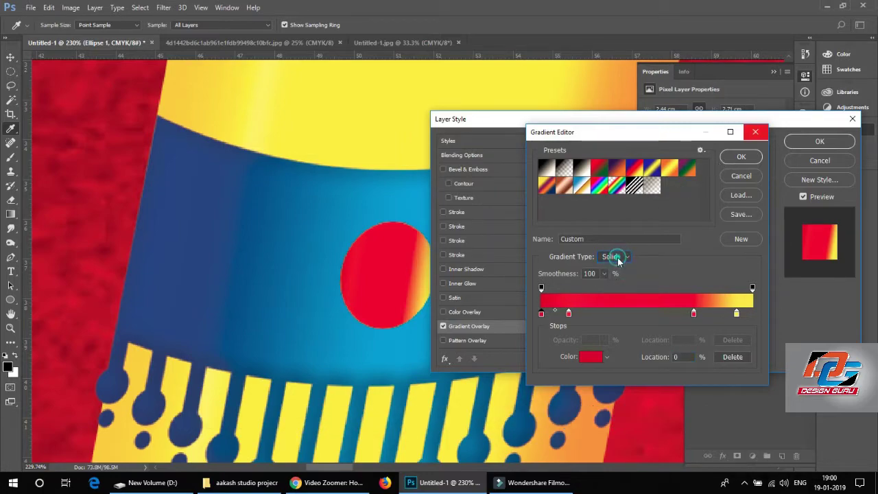
pyautogui.click(743, 157)
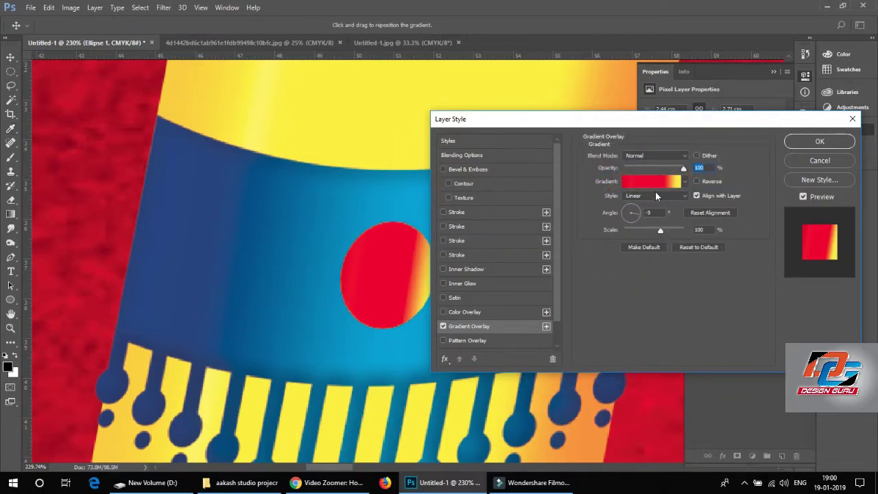
# - Make the ellipse's gradient overlay radial and reversed
pyautogui.click(656, 195)
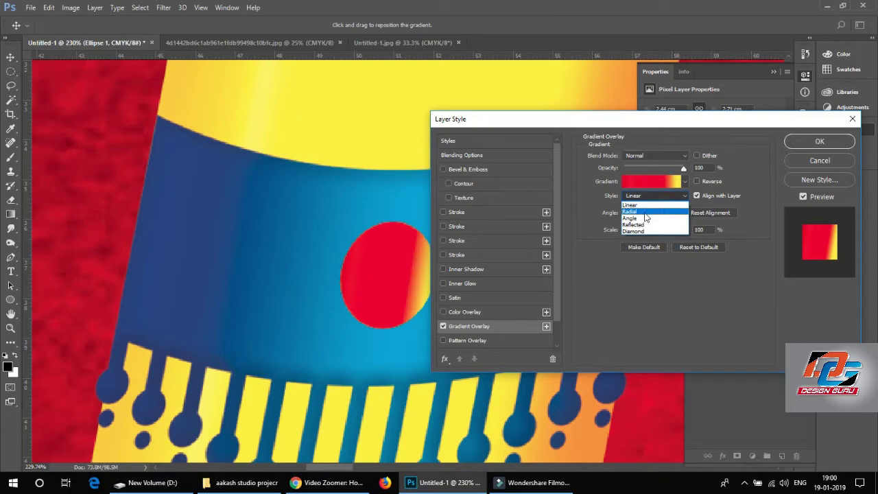
pyautogui.click(643, 212)
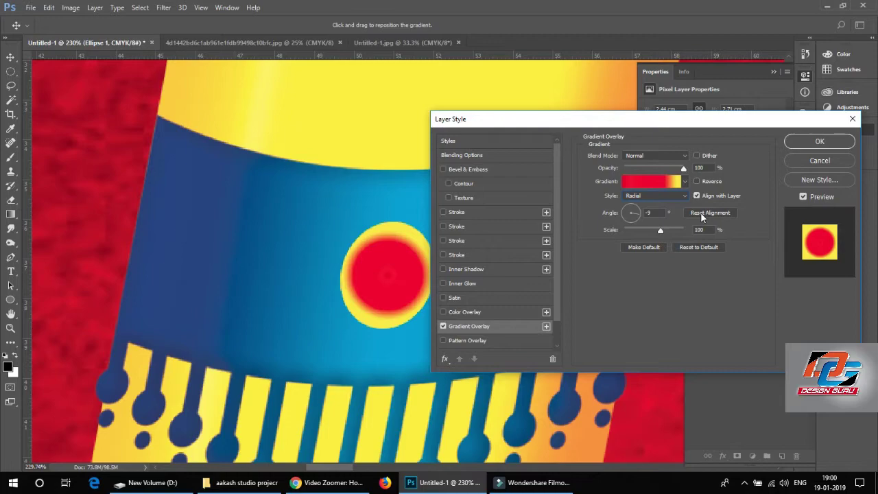
pyautogui.click(697, 182)
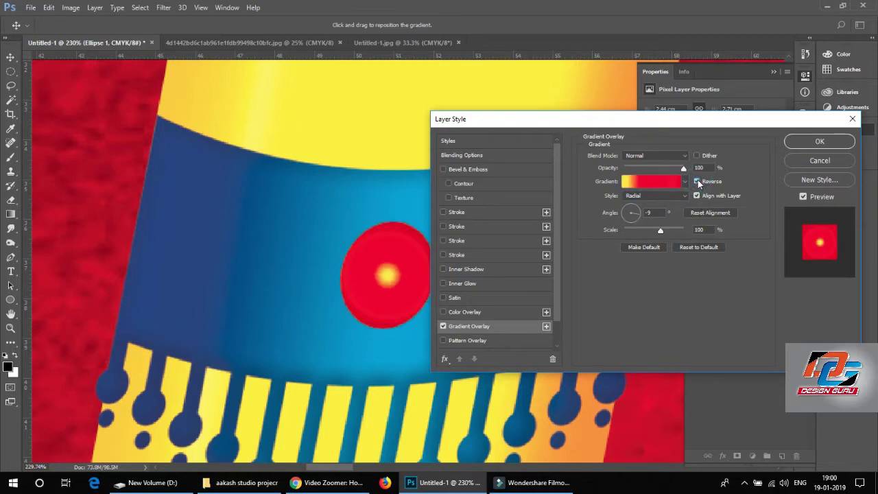
# - Turn the yellow end stop red and add a red stop at 21%, making an all-red gradient
pyautogui.click(665, 182)
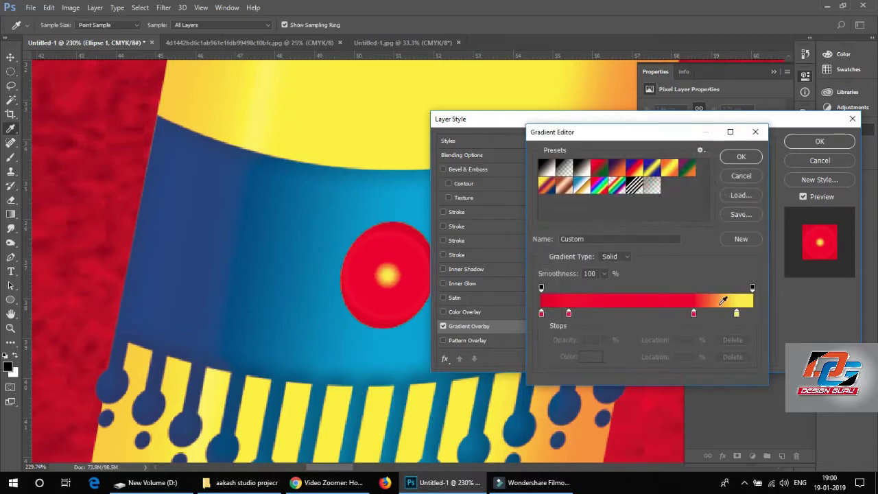
pyautogui.click(738, 315)
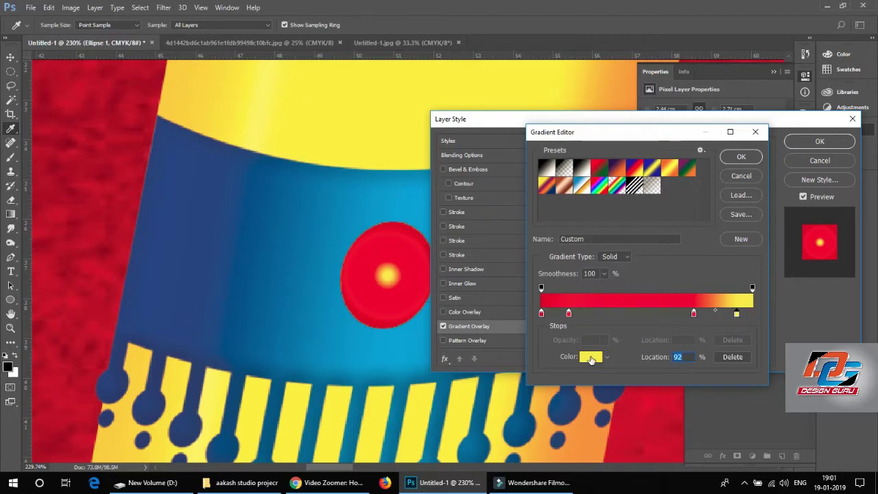
pyautogui.click(590, 357)
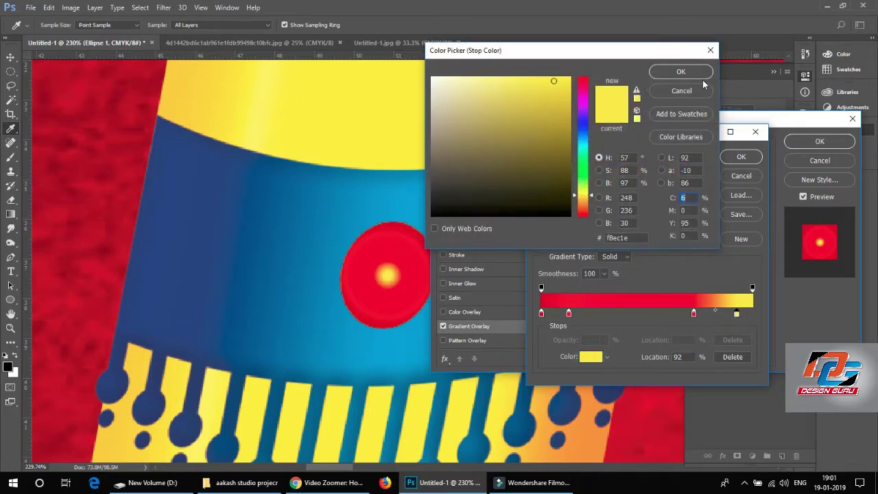
pyautogui.click(681, 73)
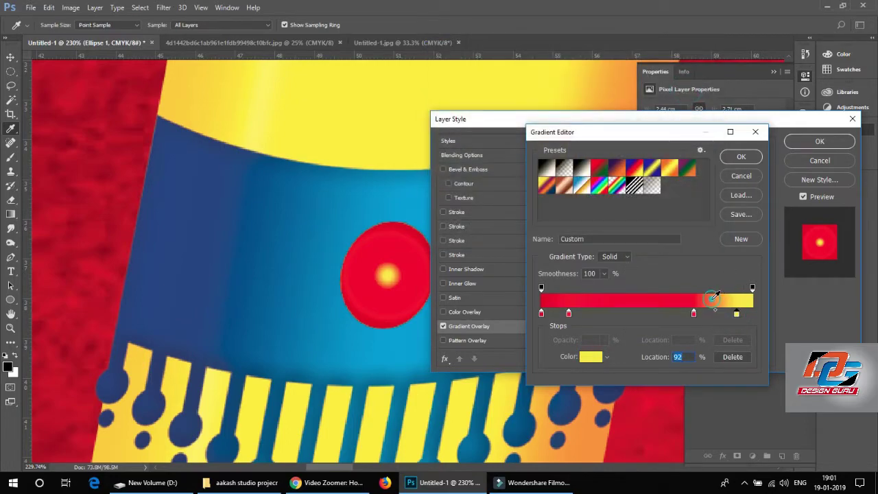
pyautogui.click(714, 296)
pyautogui.moveTo(711, 298); pyautogui.dragTo(724, 295)
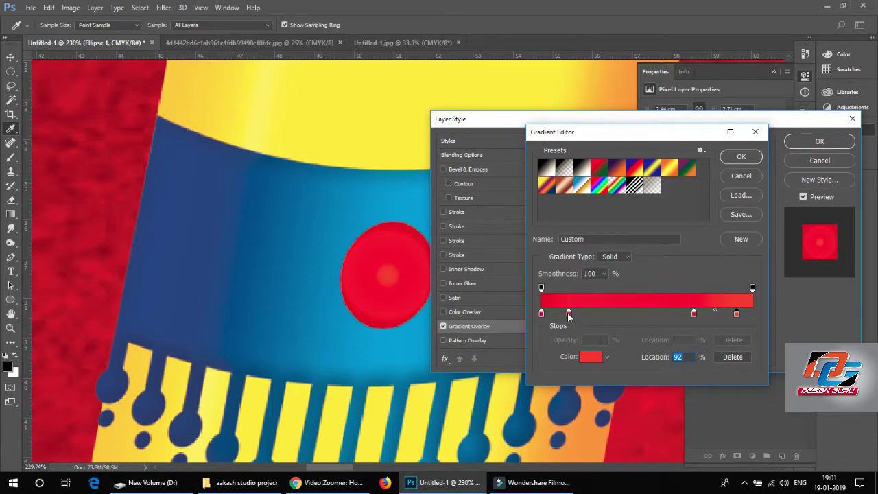
pyautogui.moveTo(568, 316); pyautogui.dragTo(586, 319)
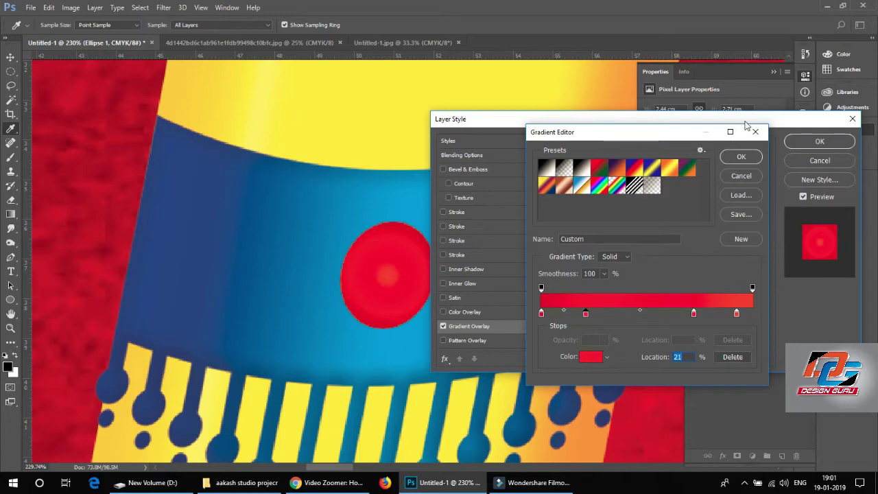
pyautogui.click(742, 157)
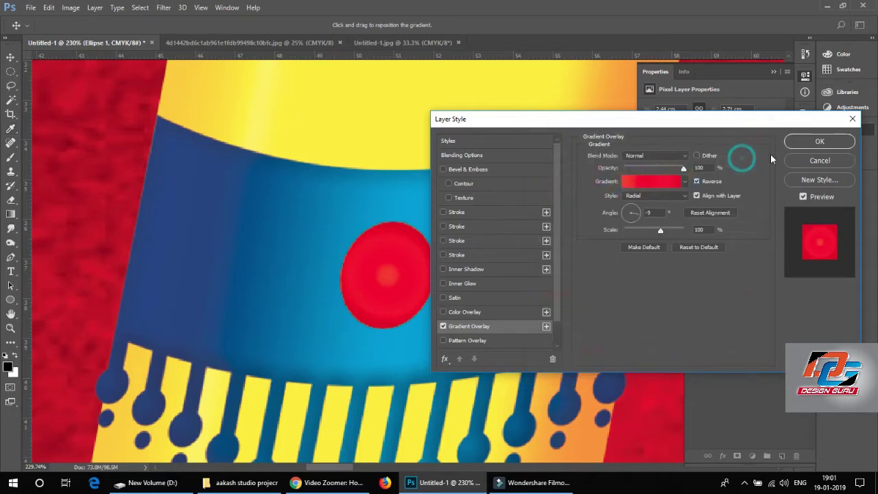
# - Add a bright orange Stroke outline to the red circle
pyautogui.click(511, 226)
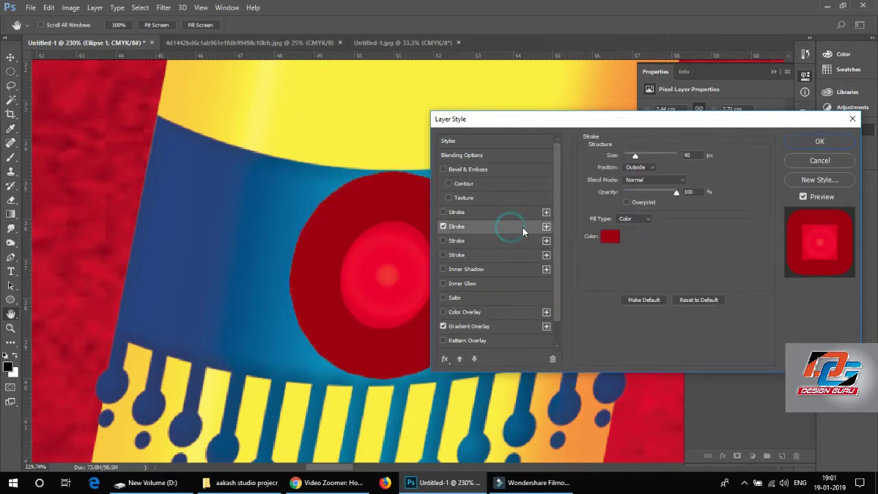
pyautogui.click(608, 237)
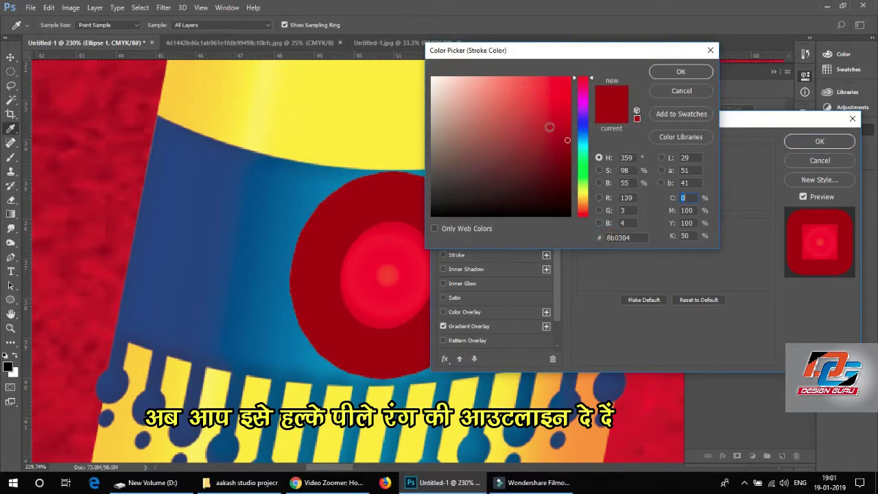
pyautogui.moveTo(583, 206); pyautogui.dragTo(580, 200)
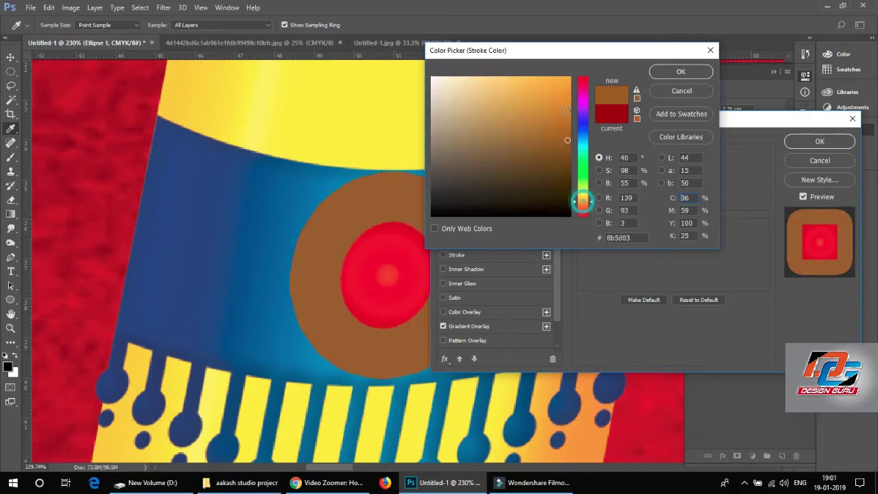
pyautogui.moveTo(555, 87); pyautogui.dragTo(570, 76)
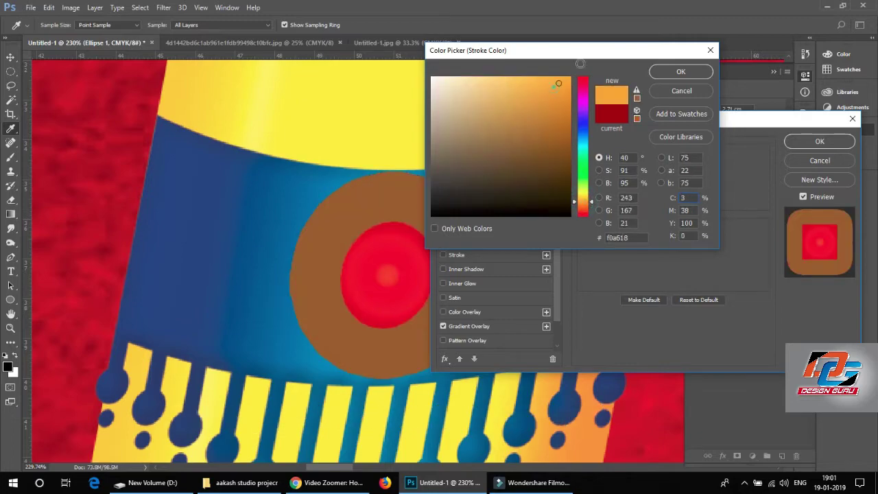
pyautogui.click(677, 72)
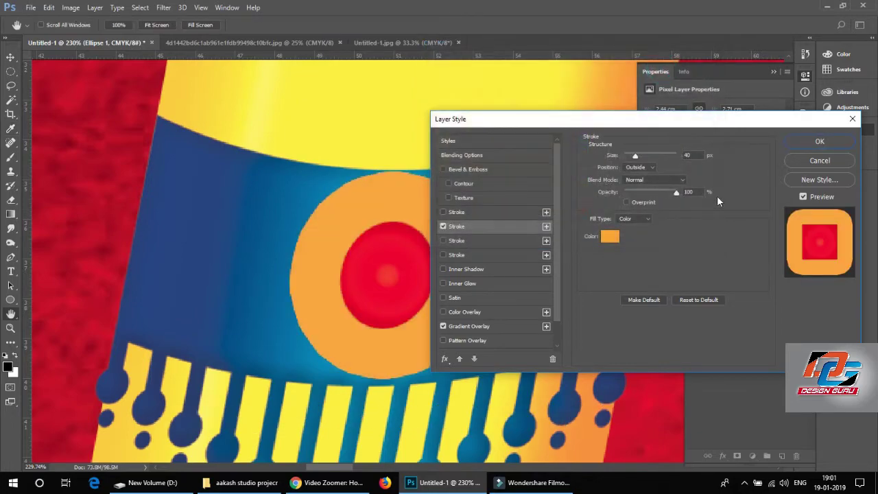
# - Thin the stroke to 3 px, lighten it to pale orange, and apply the layer style
pyautogui.doubleClick(696, 152)
pyautogui.write('26')
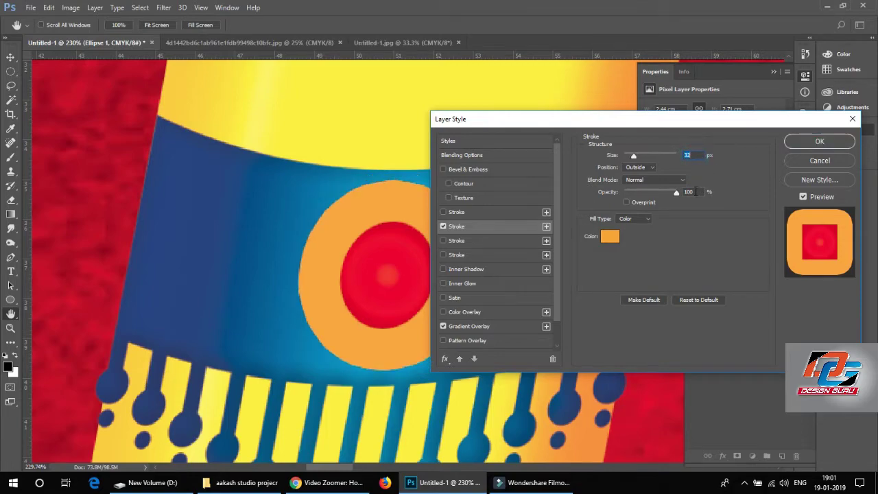
pyautogui.press('Down')
pyautogui.press('Down')
pyautogui.press('Down')
pyautogui.press('Down')
pyautogui.press('Down')
pyautogui.press('Down')
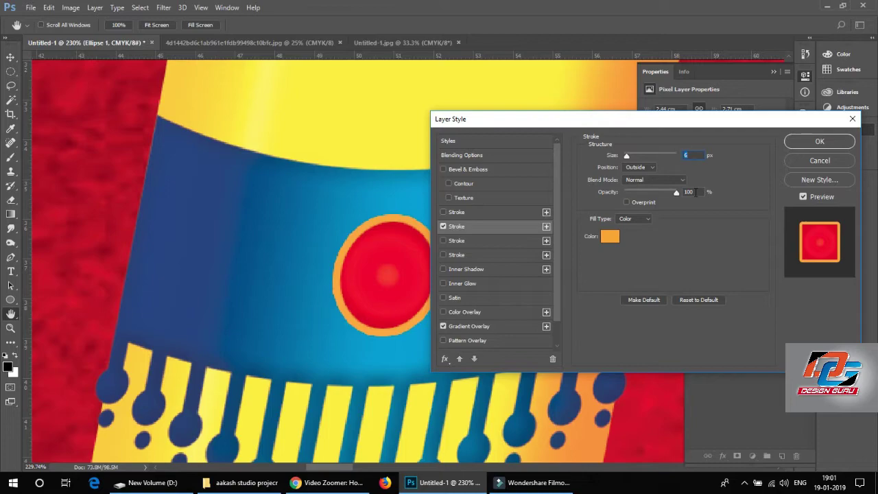
pyautogui.press('Down')
pyautogui.press('Down')
pyautogui.press('Down')
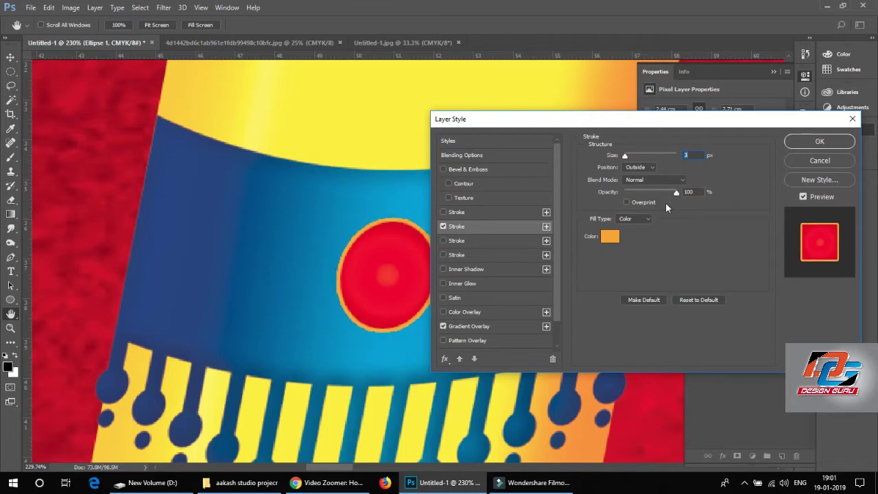
pyautogui.click(609, 236)
pyautogui.moveTo(554, 134); pyautogui.dragTo(492, 60)
pyautogui.click(678, 72)
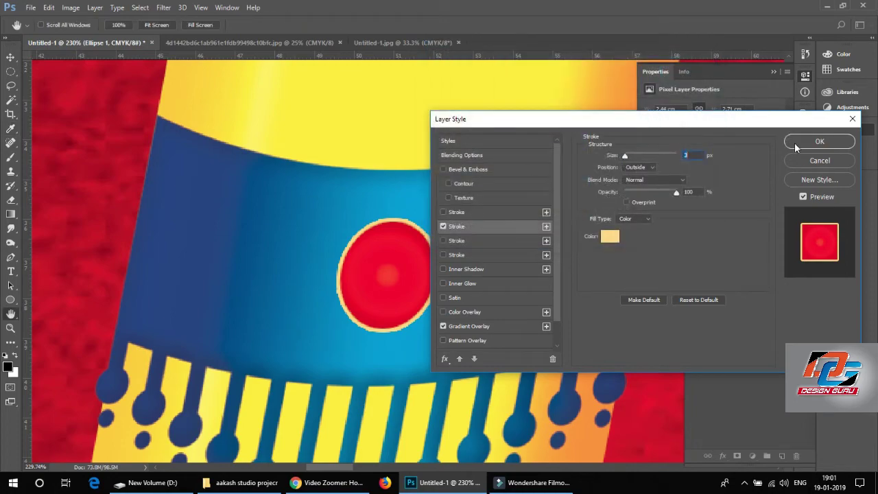
pyautogui.click(799, 143)
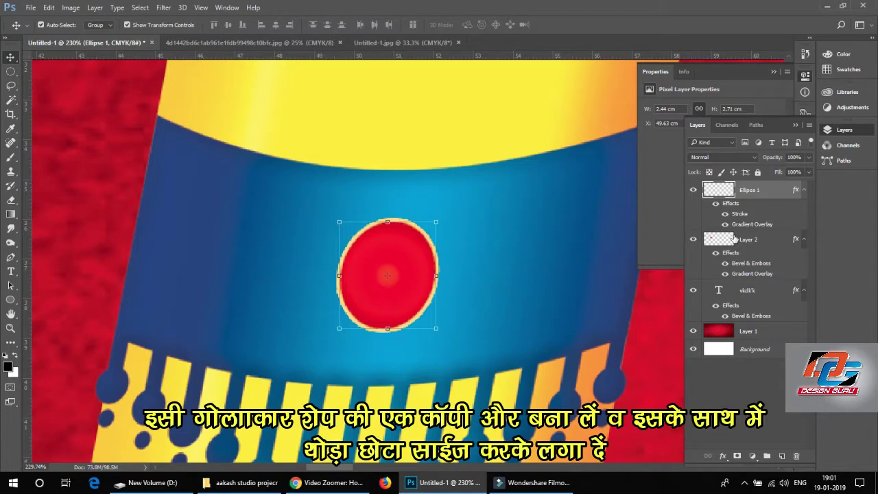
# - Duplicate Ellipse 1, move the copy right, and scale it to about 65%
pyautogui.moveTo(750, 193); pyautogui.dragTo(797, 430)
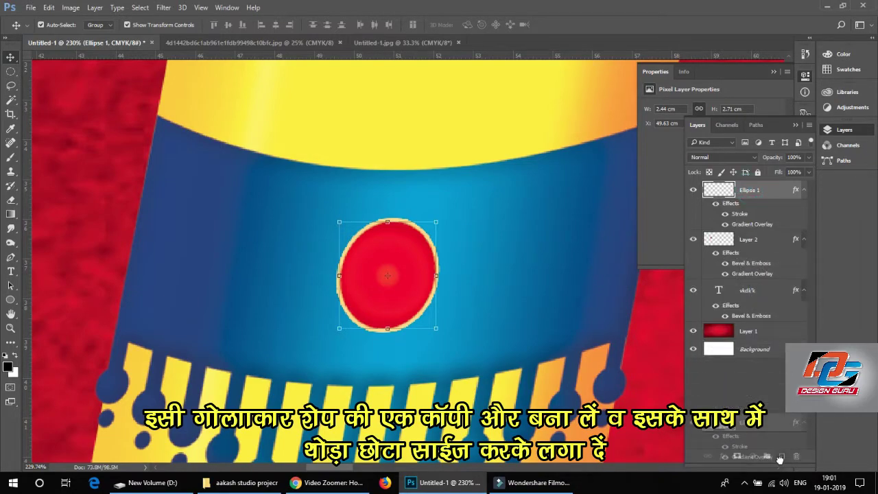
pyautogui.moveTo(780, 459); pyautogui.dragTo(781, 456)
pyautogui.moveTo(388, 289); pyautogui.dragTo(497, 285)
pyautogui.hotkey('ctrl', 't')
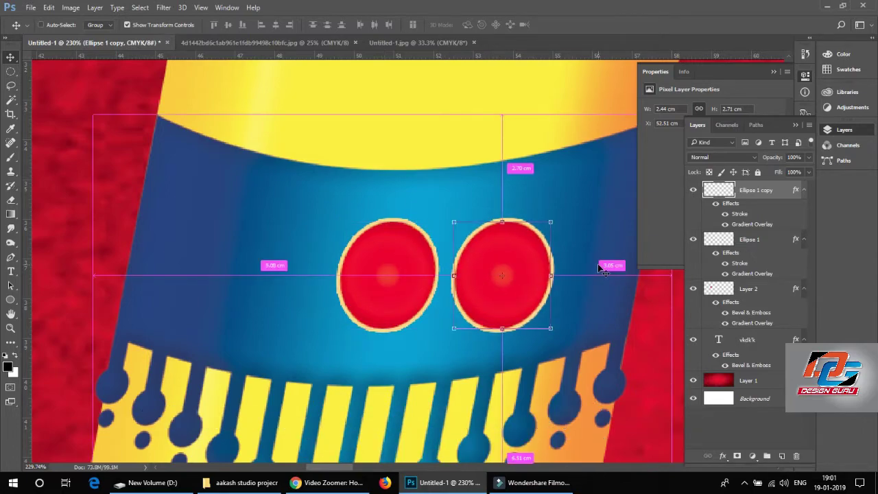
pyautogui.hotkey('ctrl', 't')
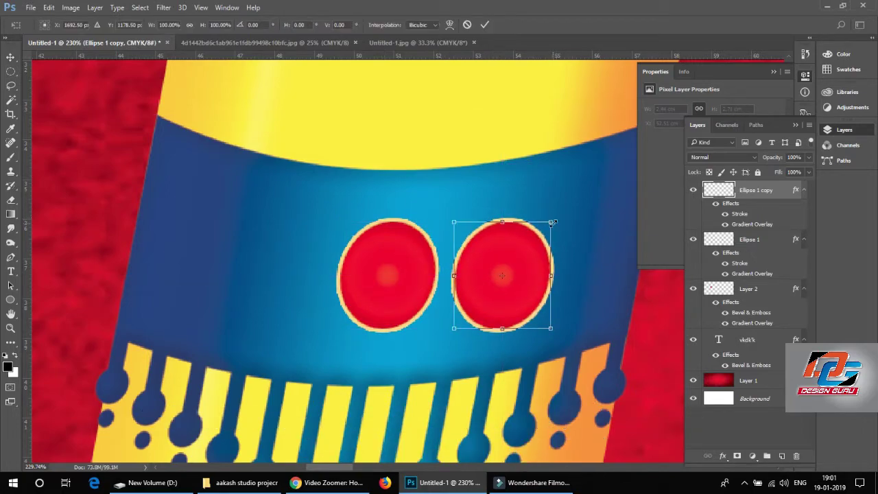
pyautogui.moveTo(553, 222); pyautogui.dragTo(528, 262)
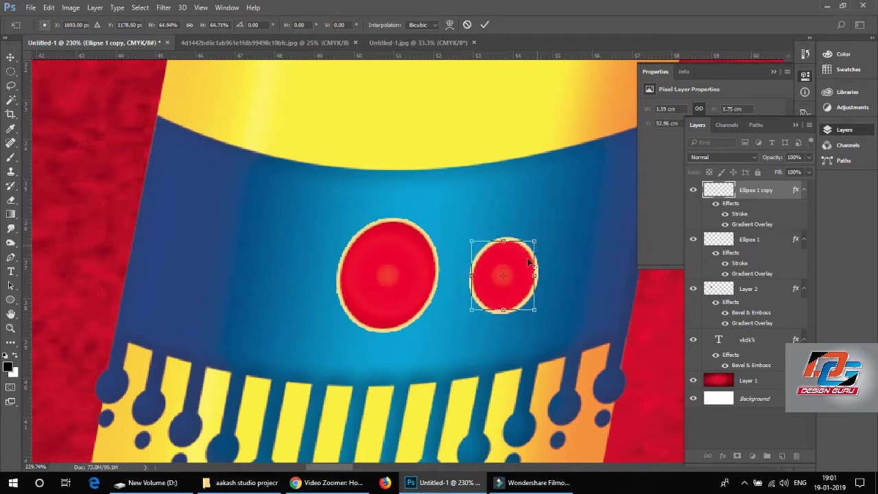
pyautogui.press('Return')
# - Position a small circle copy left of the original and nudge it into line
pyautogui.moveTo(512, 280); pyautogui.dragTo(277, 293)
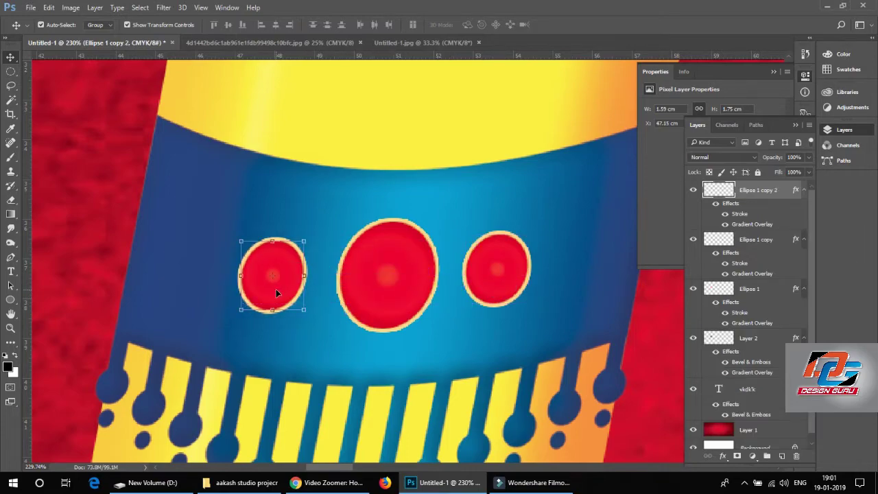
pyautogui.press('Up')
pyautogui.press('Up')
pyautogui.press('Up')
pyautogui.press('Up')
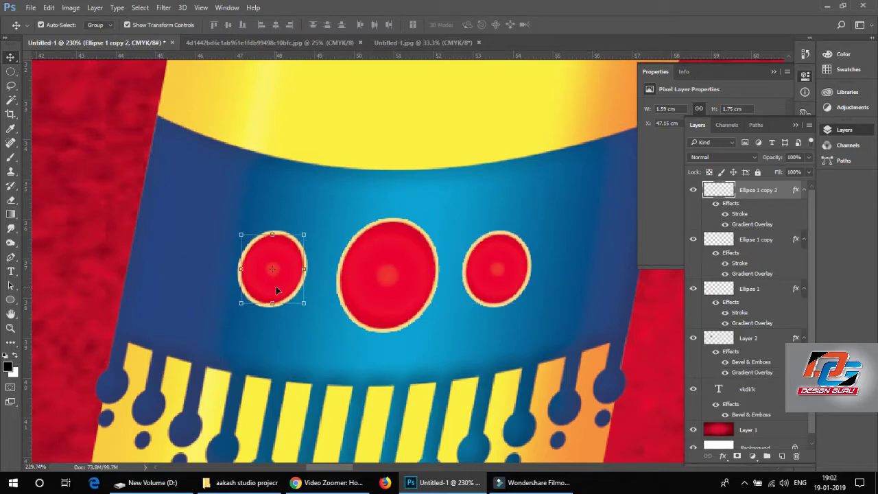
pyautogui.press('Up')
pyautogui.press('Right')
pyautogui.press('Right')
pyautogui.press('Right')
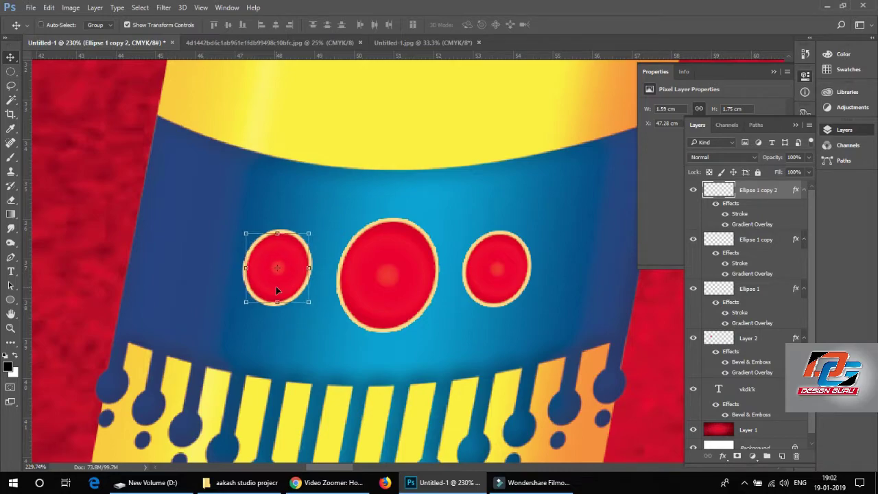
pyautogui.hotkey('ctrl', '0')
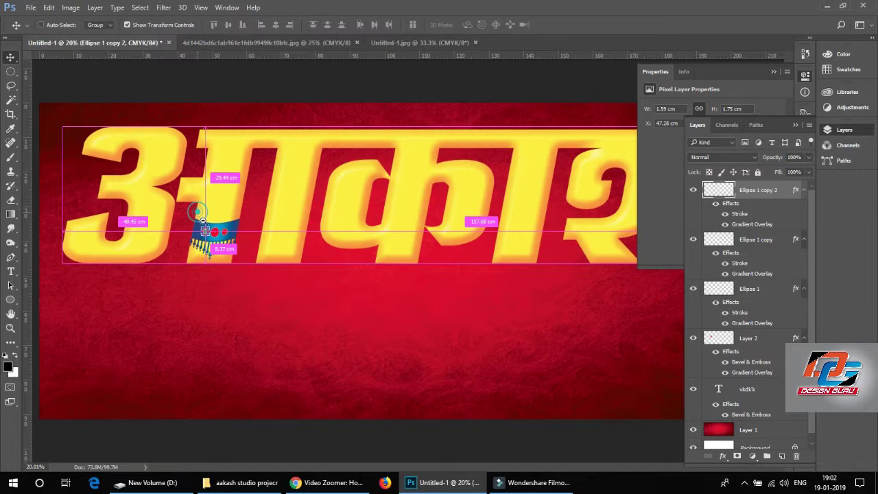
# - Select the three circle layers plus blue band Layer 2 and merge them into one layer
pyautogui.moveTo(202, 216)
pyautogui.mouseDown()
pyautogui.moveTo(257, 292)
pyautogui.moveTo(300, 240)
pyautogui.mouseUp()
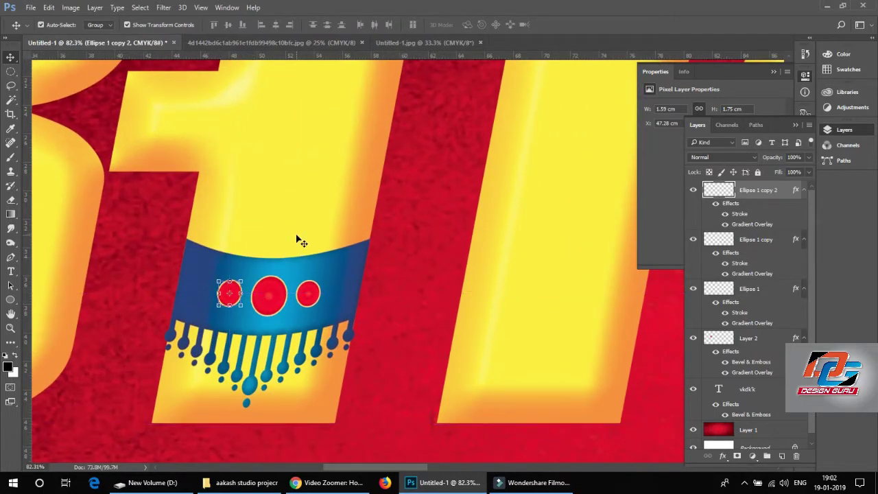
pyautogui.keyDown('shift'); pyautogui.click(273, 302); pyautogui.keyUp('shift')
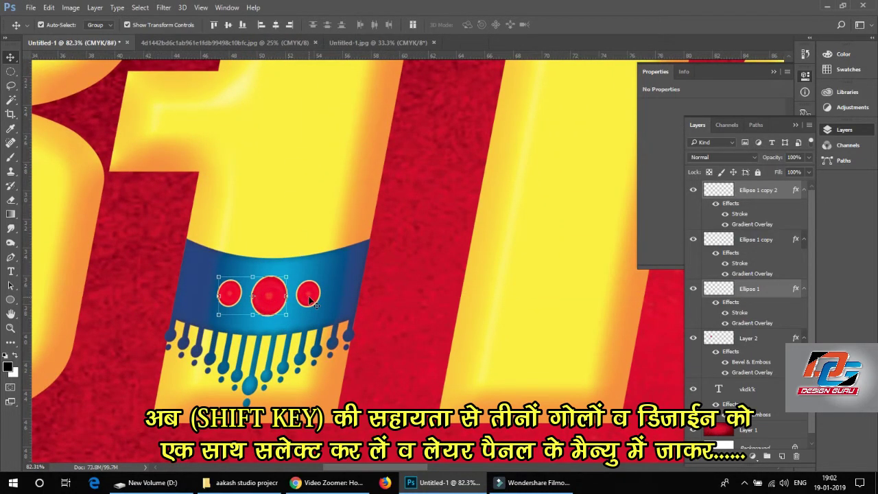
pyautogui.keyDown('shift'); pyautogui.click(310, 299); pyautogui.keyUp('shift')
pyautogui.rightClick(334, 268)
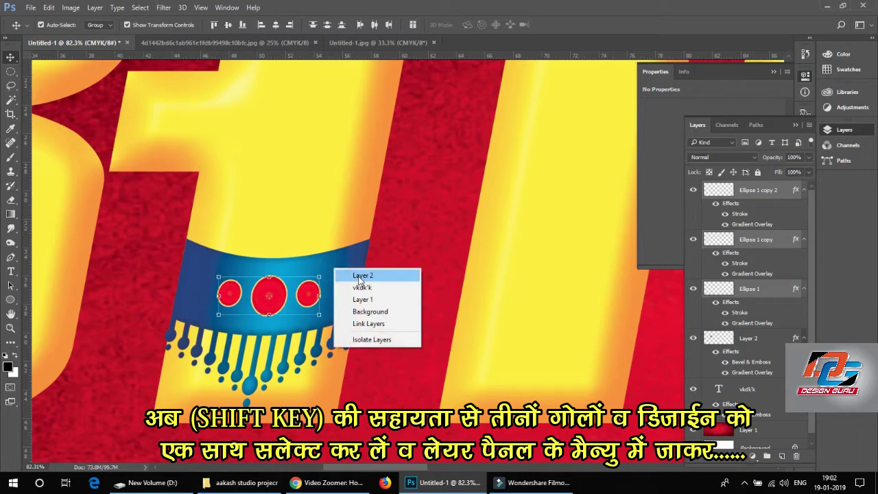
pyautogui.keyDown('shift'); pyautogui.click(360, 276); pyautogui.keyUp('shift')
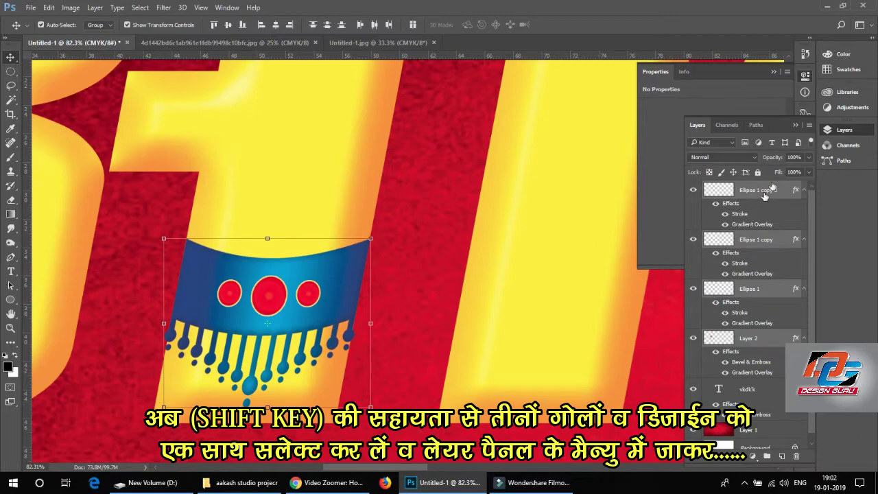
pyautogui.click(797, 124)
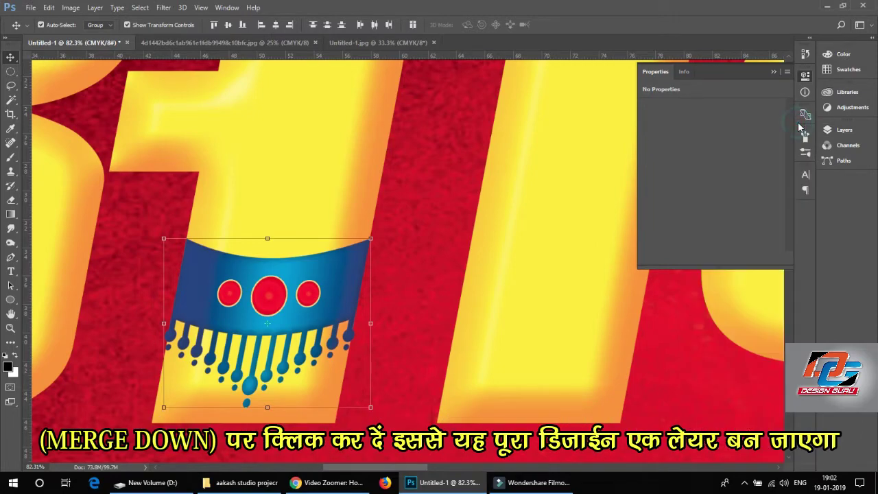
pyautogui.click(830, 131)
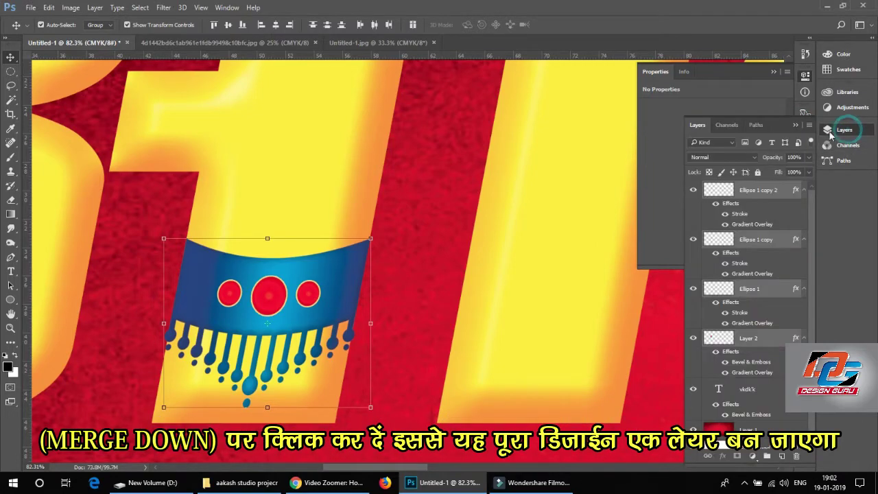
pyautogui.click(810, 125)
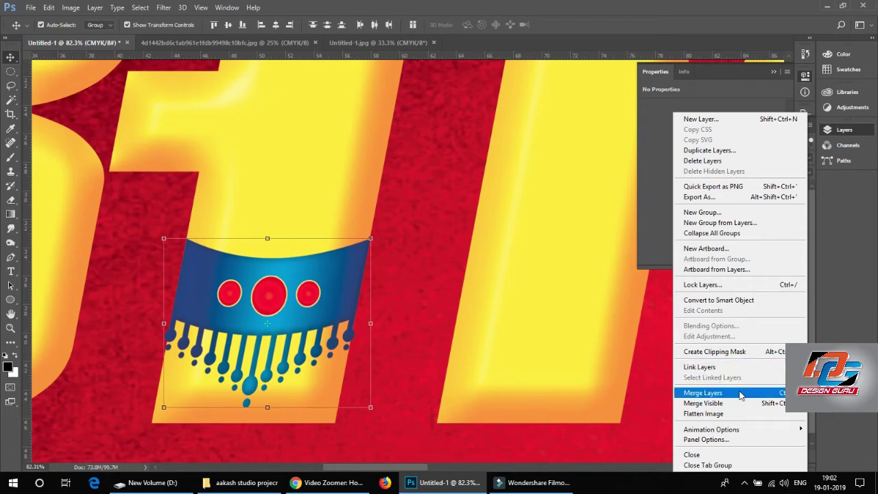
pyautogui.click(740, 394)
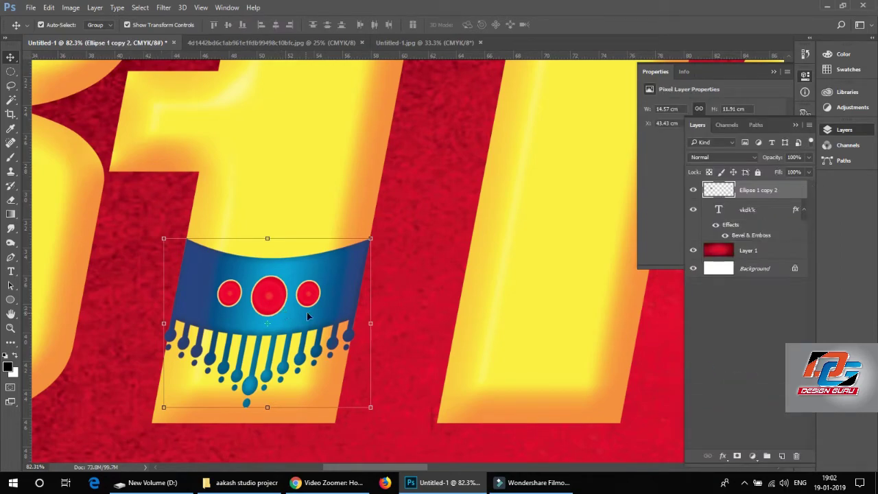
# - Duplicate the merged ornament layer and move the copy onto the next letter stroke
pyautogui.hotkey('ctrl', 'z')
pyautogui.hotkey('ctrl', 'z')
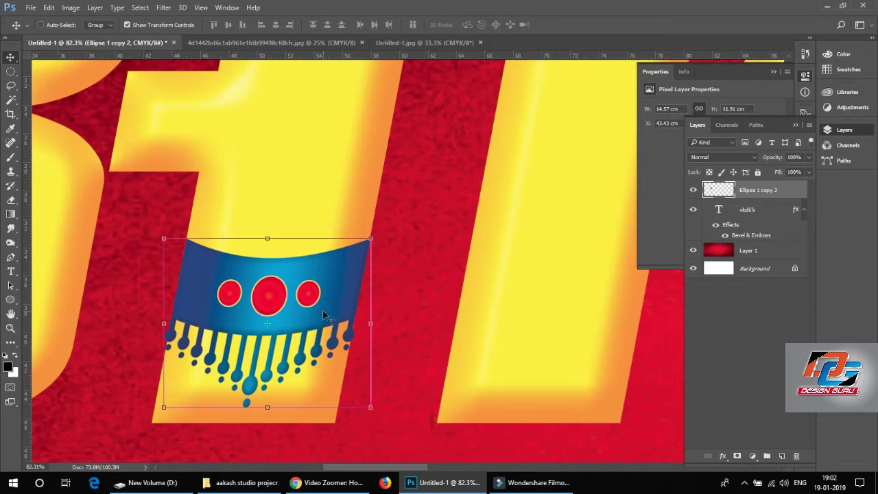
pyautogui.hotkey('ctrl', '-')
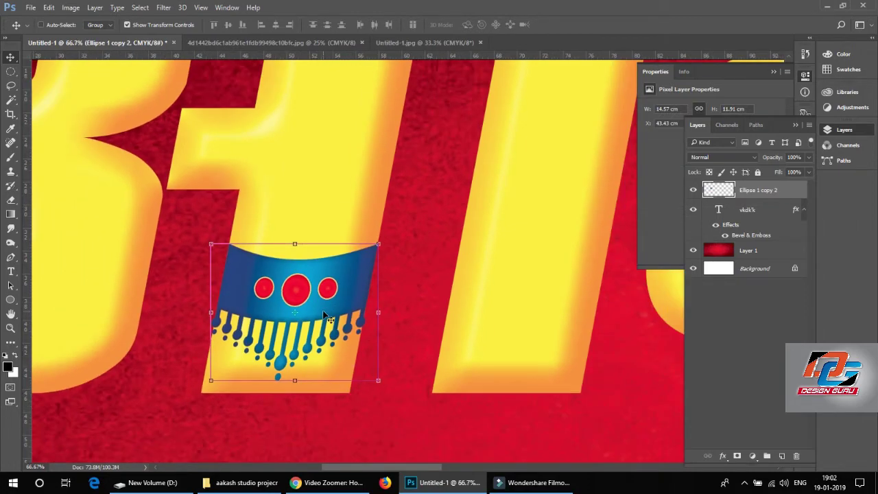
pyautogui.hotkey('ctrl', '-')
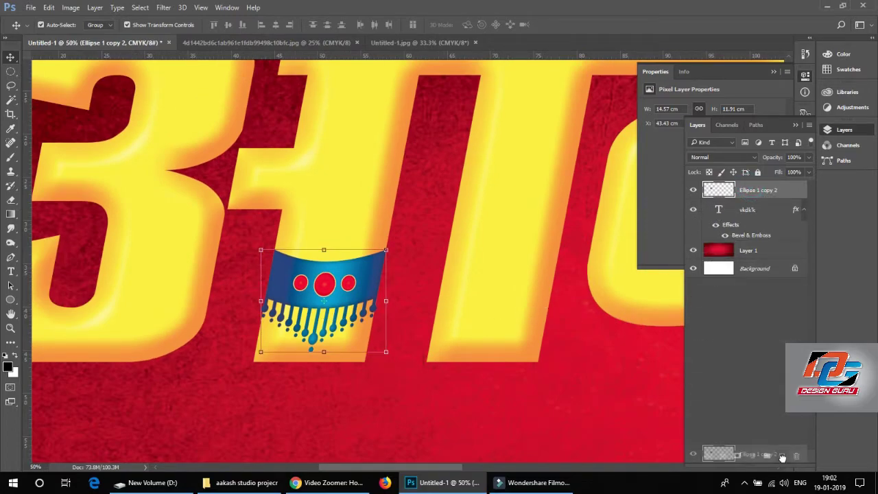
pyautogui.moveTo(749, 192); pyautogui.dragTo(782, 456)
pyautogui.moveTo(322, 285); pyautogui.dragTo(494, 296)
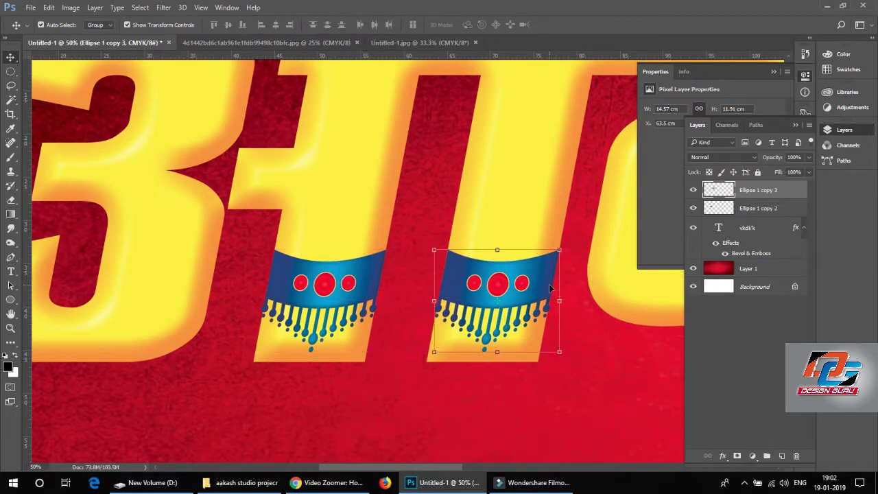
# - Duplicate the ornament again, place copies on further letters, and raise them to match
pyautogui.moveTo(573, 308); pyautogui.dragTo(348, 307)
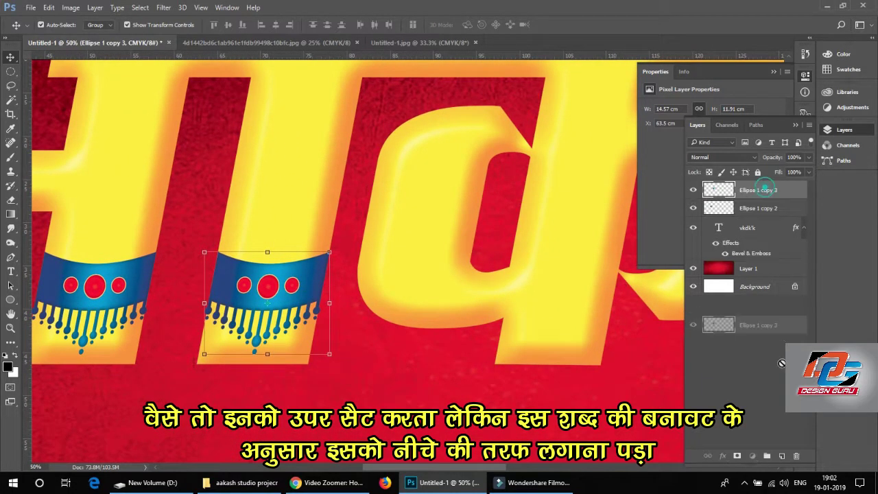
pyautogui.moveTo(767, 191); pyautogui.dragTo(782, 455)
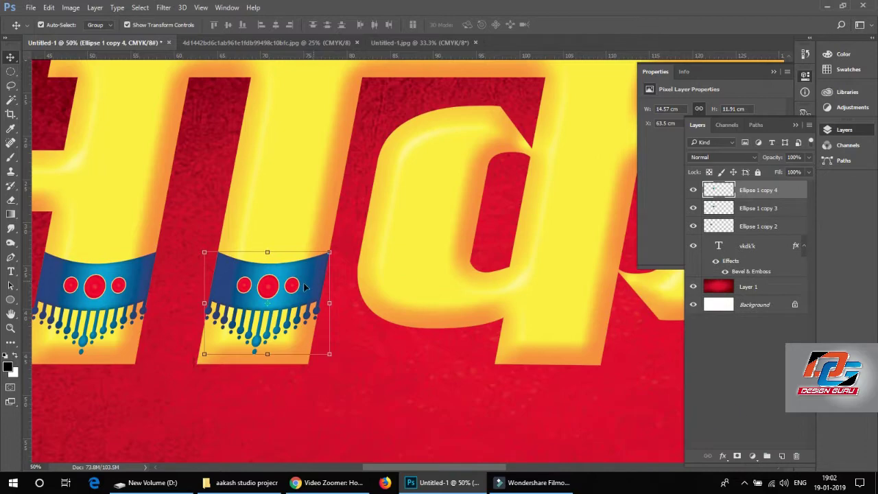
pyautogui.moveTo(267, 302)
pyautogui.mouseDown()
pyautogui.moveTo(446, 275)
pyautogui.moveTo(446, 243)
pyautogui.moveTo(268, 271)
pyautogui.mouseUp()
pyautogui.moveTo(113, 281); pyautogui.dragTo(113, 250)
pyautogui.keyDown('shift'); pyautogui.click(274, 258); pyautogui.keyUp('shift')
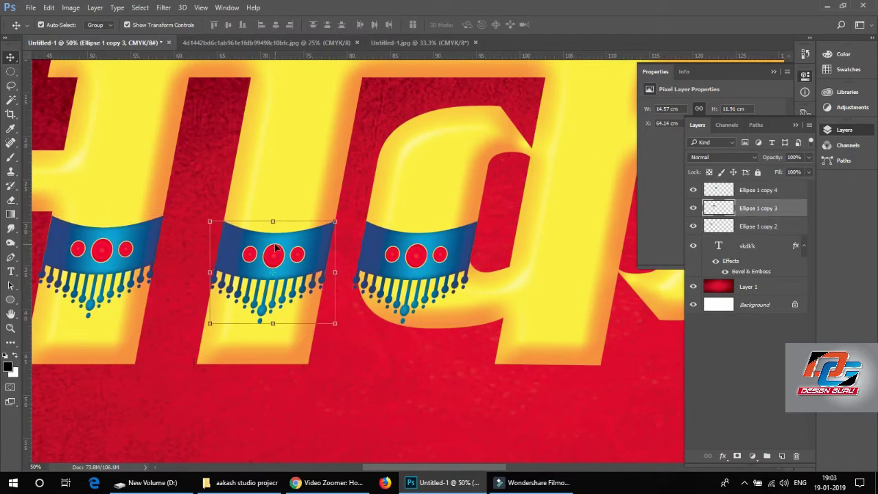
pyautogui.hotkey('ctrl', '-')
pyautogui.hotkey('ctrl', '-')
pyautogui.moveTo(412, 259); pyautogui.dragTo(590, 260)
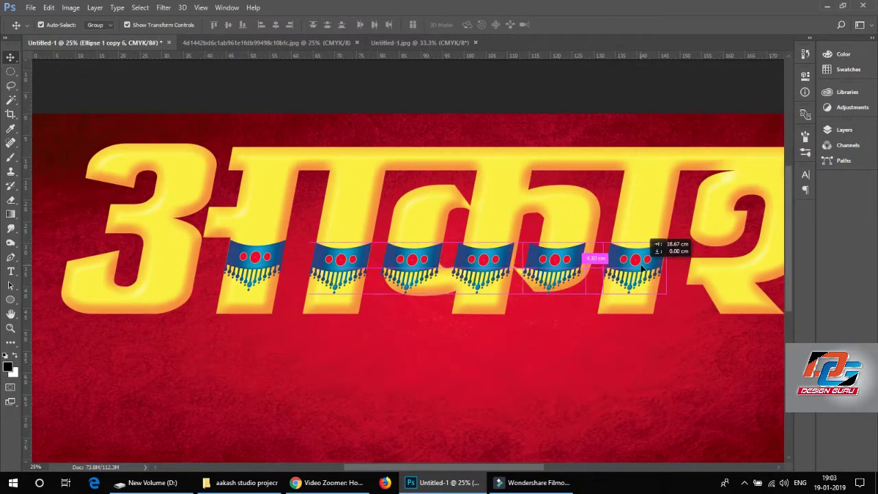
# - Reshape the last ornament copy to fit its letter and move another copy onto its stroke
pyautogui.hscroll(5, 590, 259)
pyautogui.hotkey('ctrl', 't')
pyautogui.moveTo(480, 271)
pyautogui.mouseDown()
pyautogui.moveTo(535, 274)
pyautogui.moveTo(421, 237)
pyautogui.mouseUp()
pyautogui.press('Return')
pyautogui.hscroll(-5, 571, 271)
pyautogui.moveTo(308, 55)
pyautogui.mouseDown()
pyautogui.moveTo(308, 250)
pyautogui.moveTo(226, 268)
pyautogui.mouseUp()
pyautogui.scroll(5, 549, 275)
pyautogui.moveTo(549, 226); pyautogui.dragTo(551, 281)
# - Skew the middle ornament to follow its letter and raise the left ornament to the guide
pyautogui.click(329, 289)
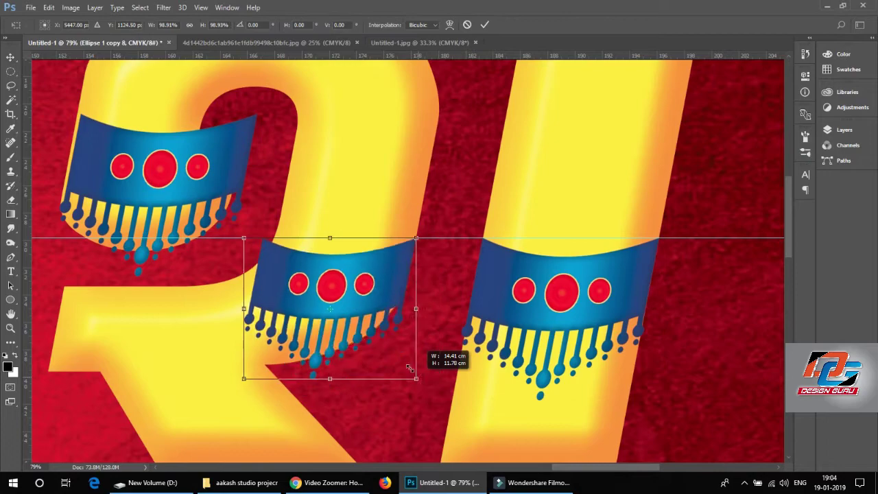
pyautogui.moveTo(247, 378); pyautogui.dragTo(198, 359)
pyautogui.moveTo(419, 382); pyautogui.dragTo(412, 374)
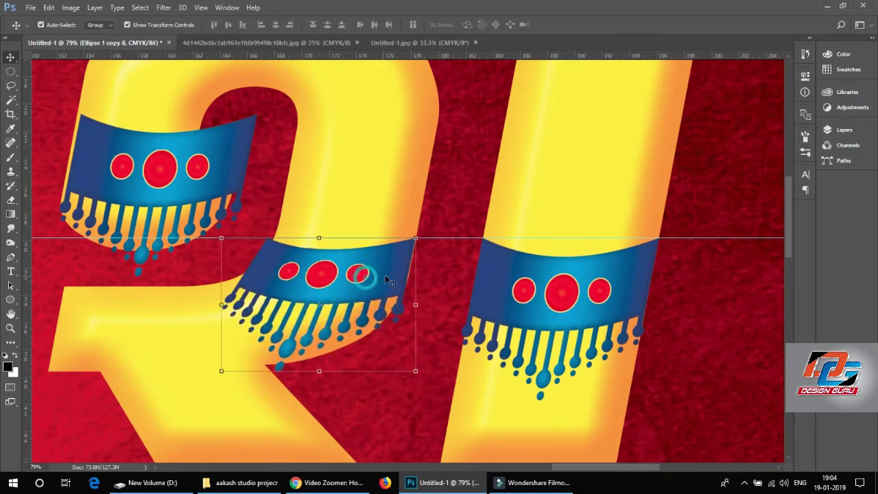
pyautogui.press('Return')
pyautogui.moveTo(137, 171); pyautogui.dragTo(137, 158)
# - Resize the left ornament narrower and shorter to fit its letter stroke
pyautogui.hotkey('ctrl', 't')
pyautogui.moveTo(249, 181)
pyautogui.mouseDown()
pyautogui.moveTo(208, 169)
pyautogui.moveTo(245, 169)
pyautogui.mouseUp()
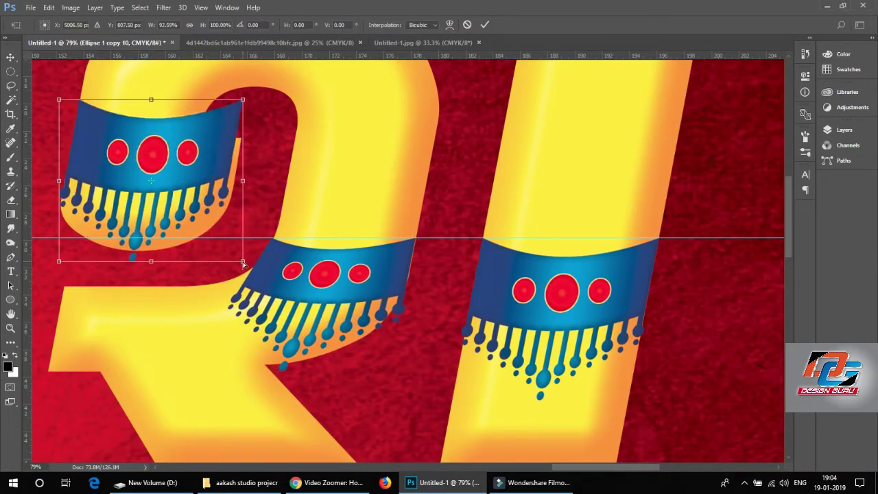
pyautogui.moveTo(244, 260); pyautogui.dragTo(214, 227)
pyautogui.press('Return')
pyautogui.moveTo(214, 165); pyautogui.dragTo(211, 165)
pyautogui.press('Return')
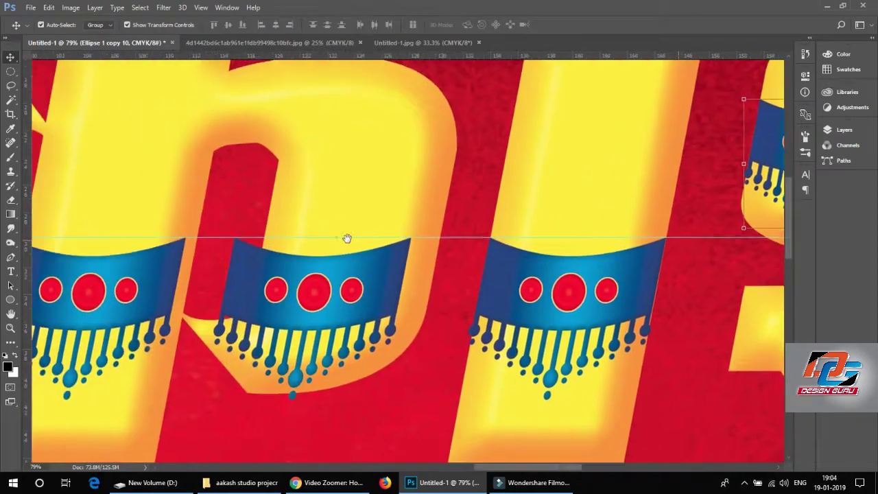
pyautogui.hscroll(-15, 347, 237)
pyautogui.click(384, 277)
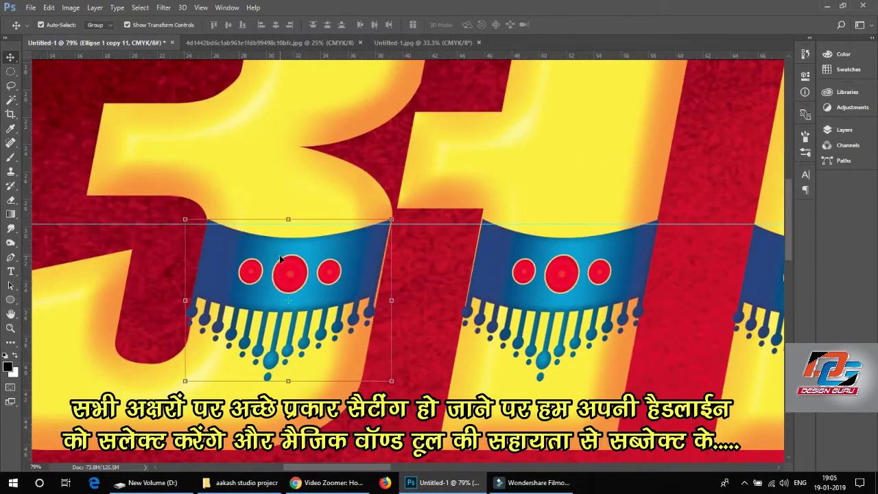
# - Magic-wand select the red background around the headline letters on the text layer
pyautogui.hotkey('ctrl', '0')
pyautogui.click(226, 163)
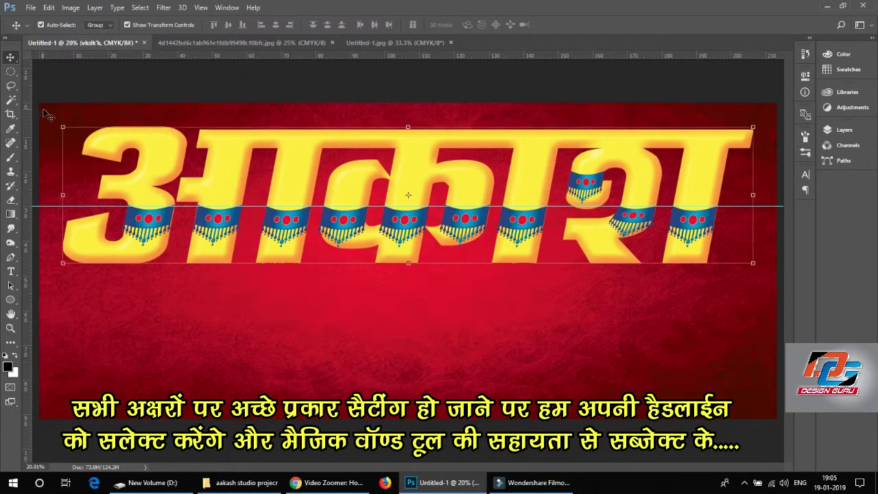
pyautogui.click(12, 101)
pyautogui.click(195, 126)
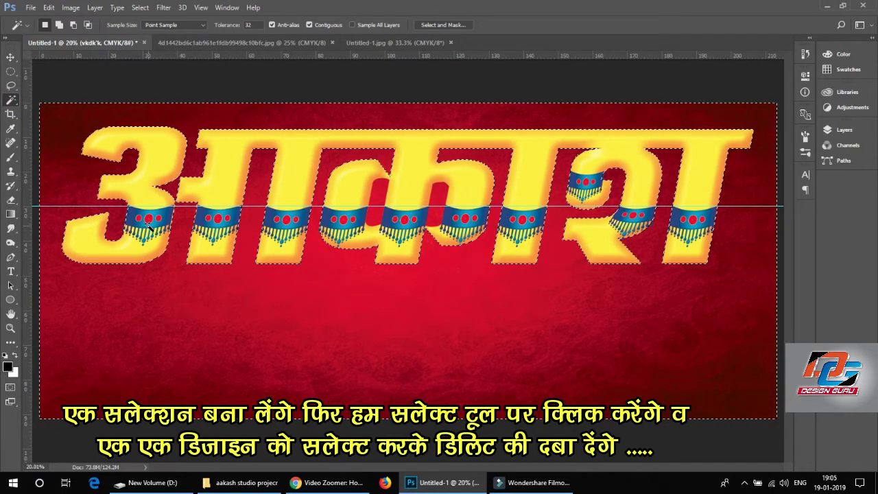
# - With the Move tool, pick the ornament layer Ellipse 1 copy 11 and zoom in on the right ornaments
pyautogui.click(10, 57)
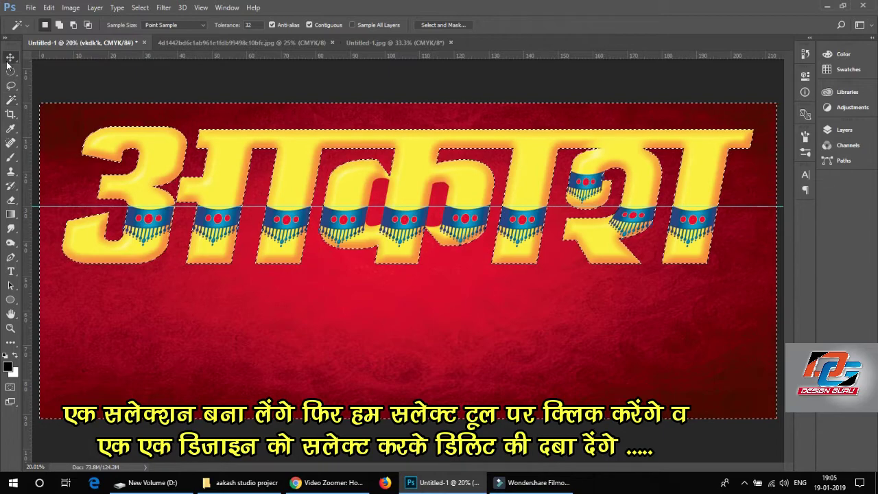
pyautogui.rightClick(147, 220)
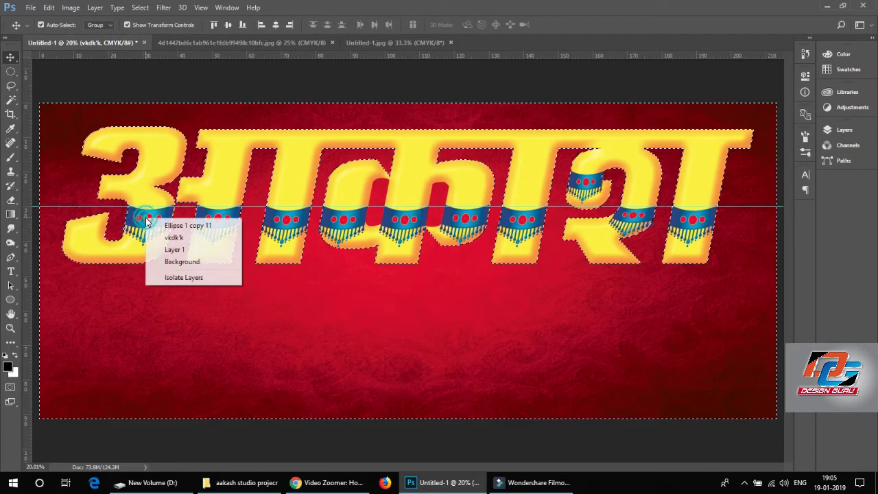
pyautogui.click(189, 226)
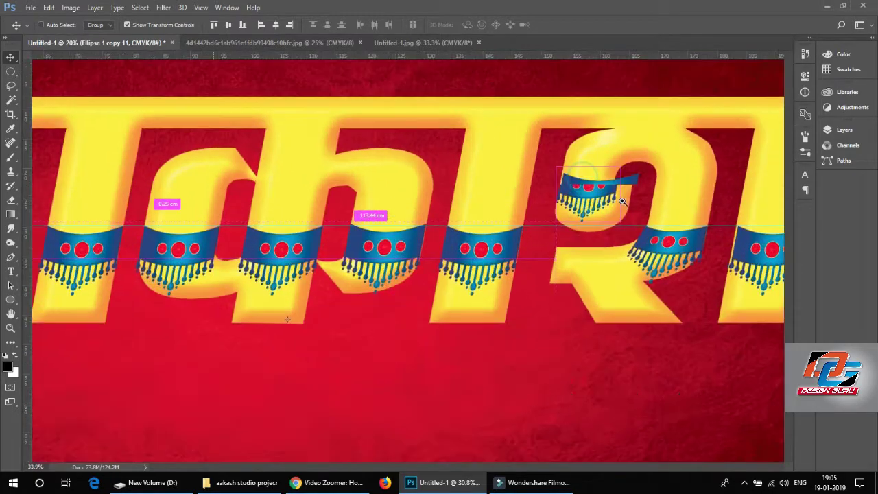
pyautogui.moveTo(583, 178); pyautogui.dragTo(607, 205)
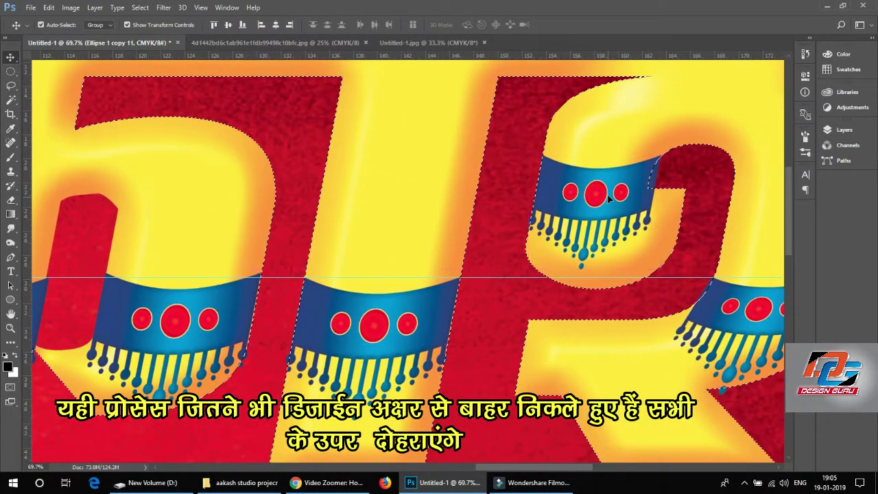
# - Clear the overhang outside the letters on ornament layers Ellipse 1 copy 10 and copy 8
pyautogui.rightClick(662, 187)
pyautogui.click(683, 192)
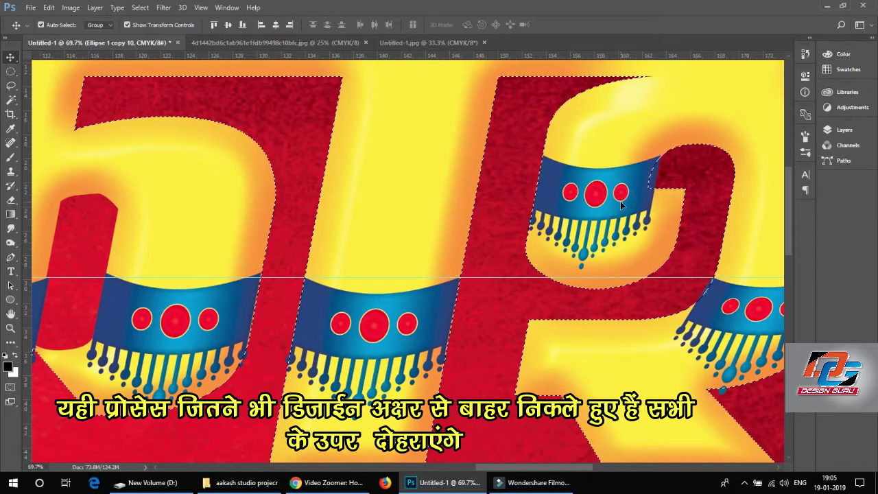
pyautogui.click(48, 8)
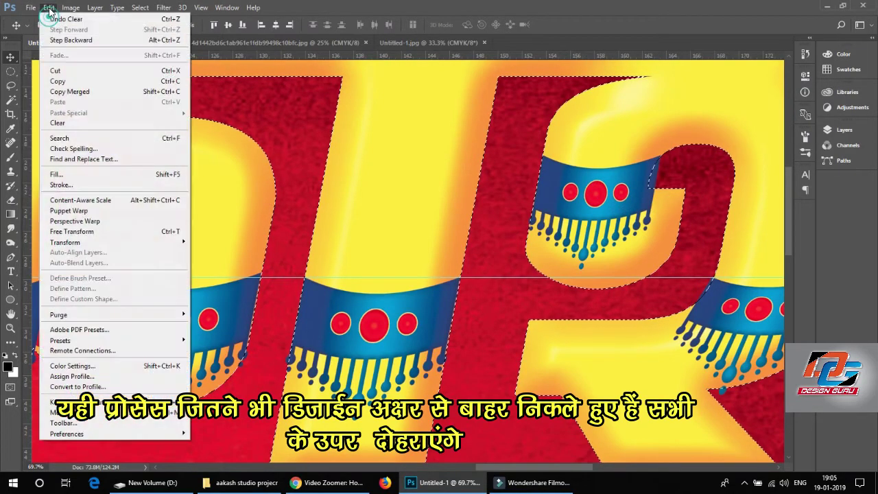
pyautogui.click(59, 123)
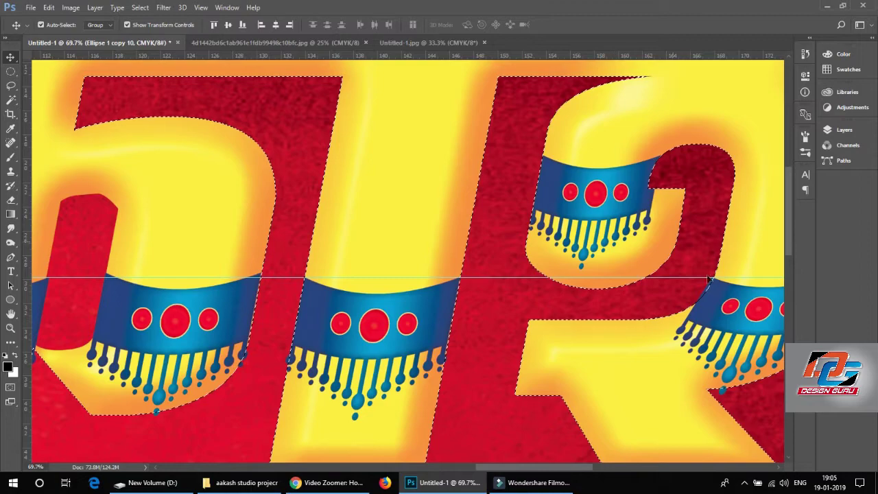
pyautogui.moveTo(710, 304); pyautogui.dragTo(535, 268)
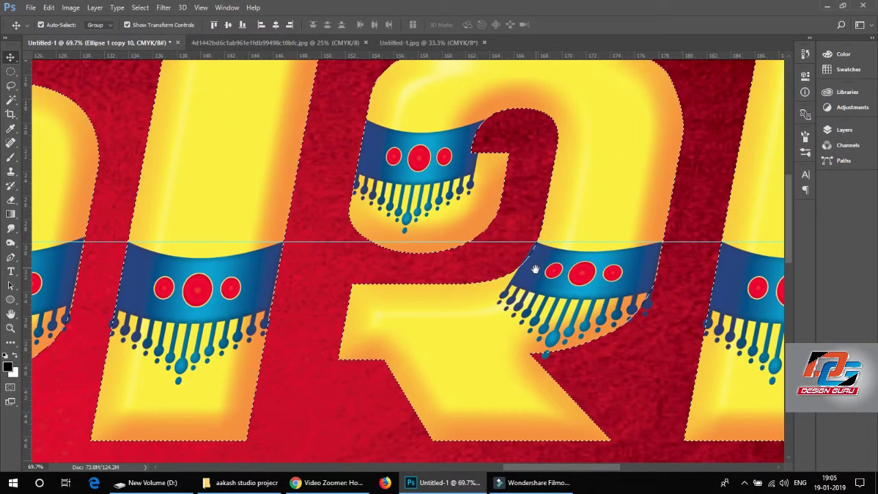
pyautogui.rightClick(591, 278)
pyautogui.click(621, 285)
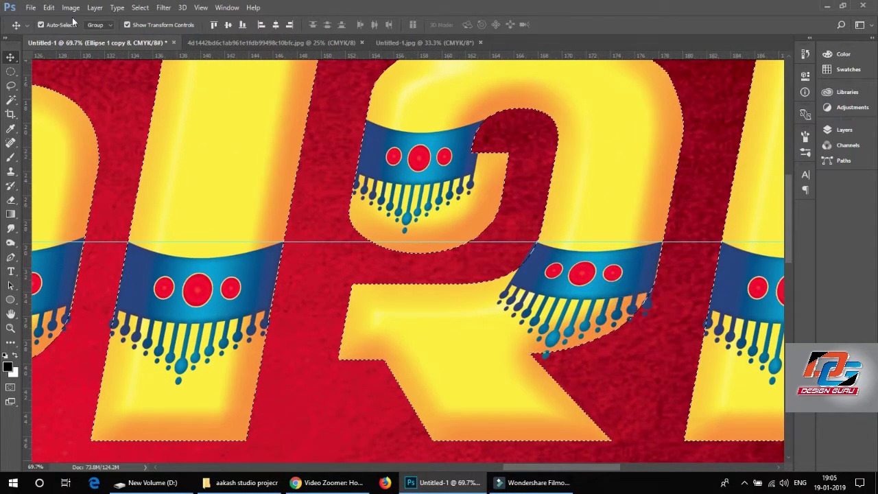
pyautogui.click(48, 7)
pyautogui.click(58, 122)
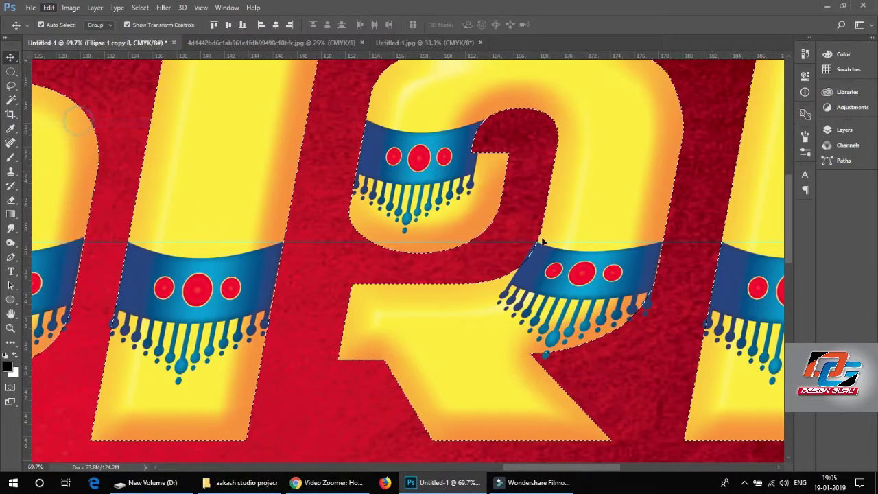
# - Clear the overhanging part of the third ornament on the next letters
pyautogui.moveTo(721, 305)
pyautogui.mouseDown()
pyautogui.moveTo(326, 240)
pyautogui.moveTo(369, 280)
pyautogui.moveTo(366, 295)
pyautogui.moveTo(453, 226)
pyautogui.moveTo(455, 210)
pyautogui.mouseUp()
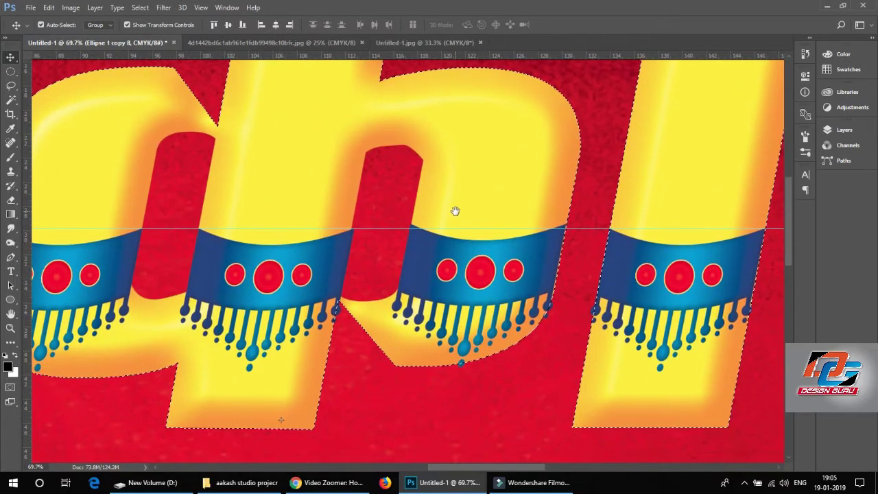
pyautogui.rightClick(477, 283)
pyautogui.click(474, 288)
pyautogui.click(48, 7)
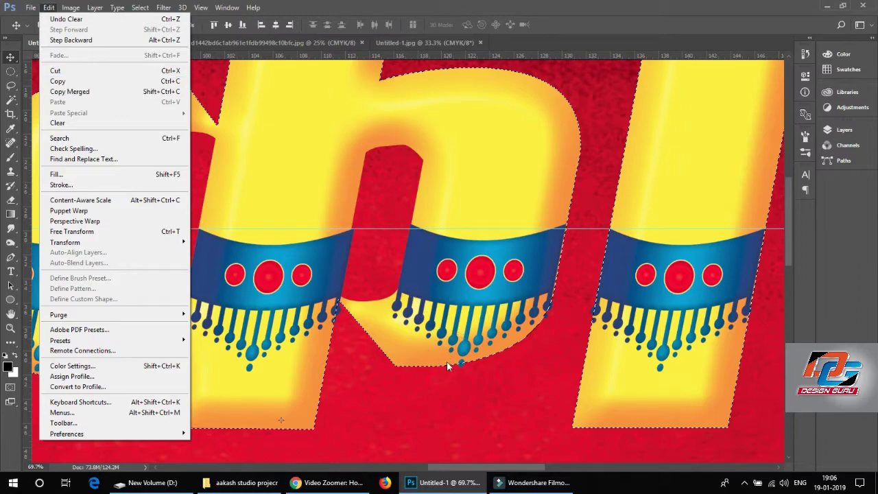
pyautogui.click(58, 122)
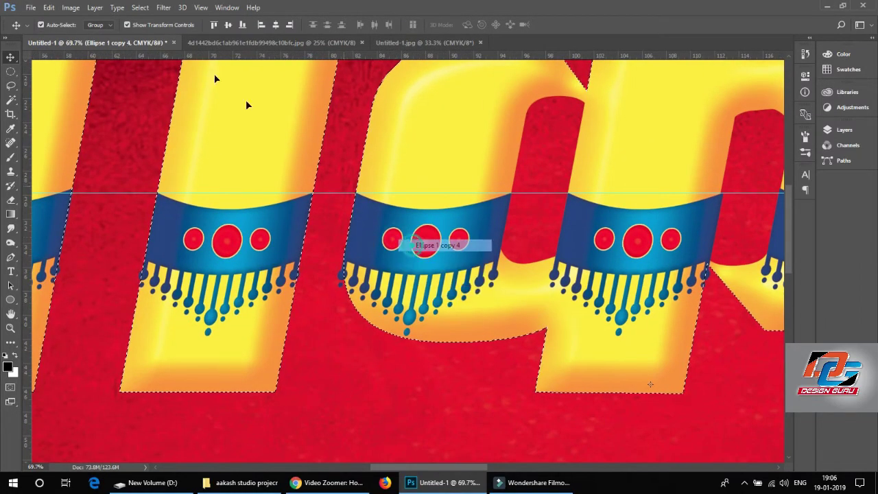
# - Deselect, widen the first letter's ornament slightly, and fit the artwork on screen
pyautogui.click(49, 7)
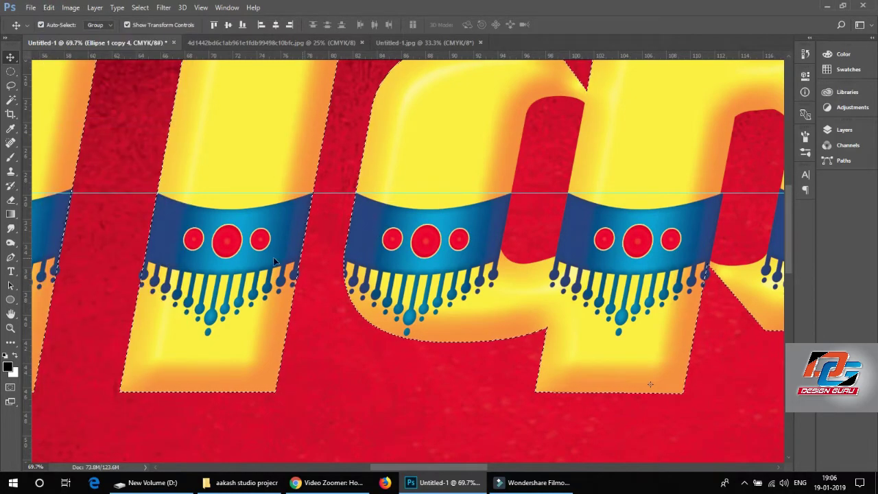
pyautogui.moveTo(518, 241); pyautogui.dragTo(594, 236)
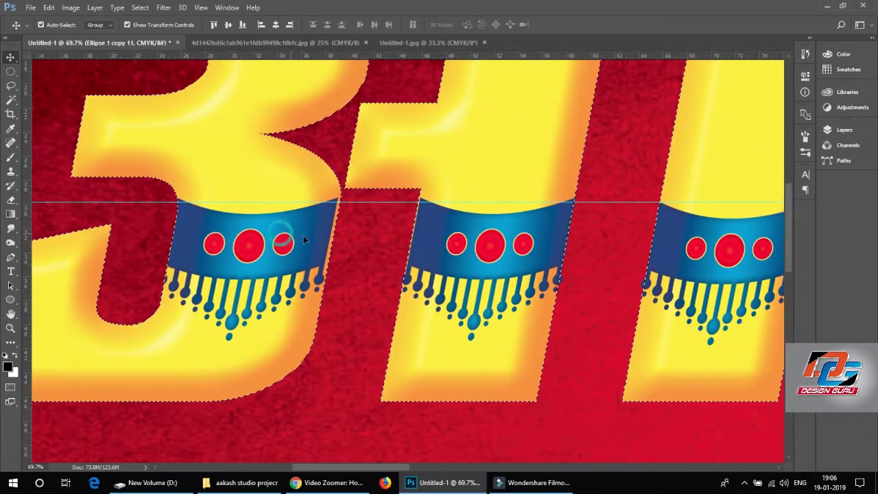
pyautogui.hotkey('ctrl', 'd')
pyautogui.hotkey('ctrl', 't')
pyautogui.moveTo(338, 269); pyautogui.dragTo(345, 271)
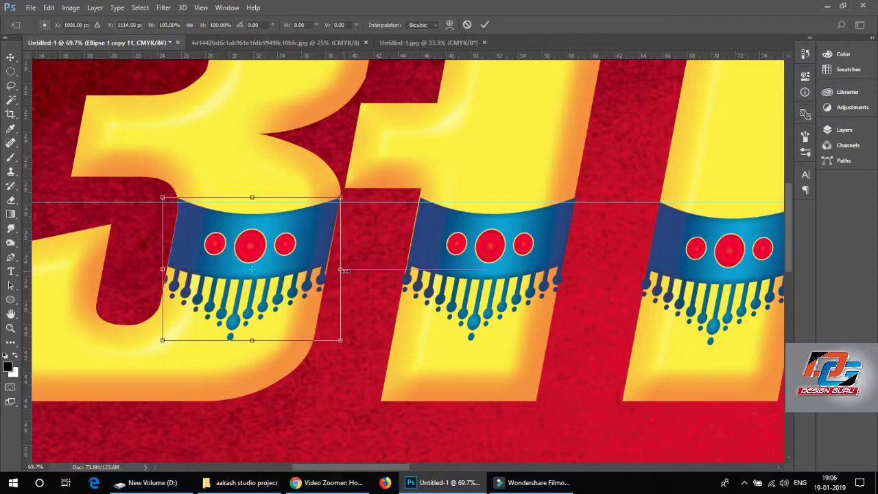
pyautogui.press('Return')
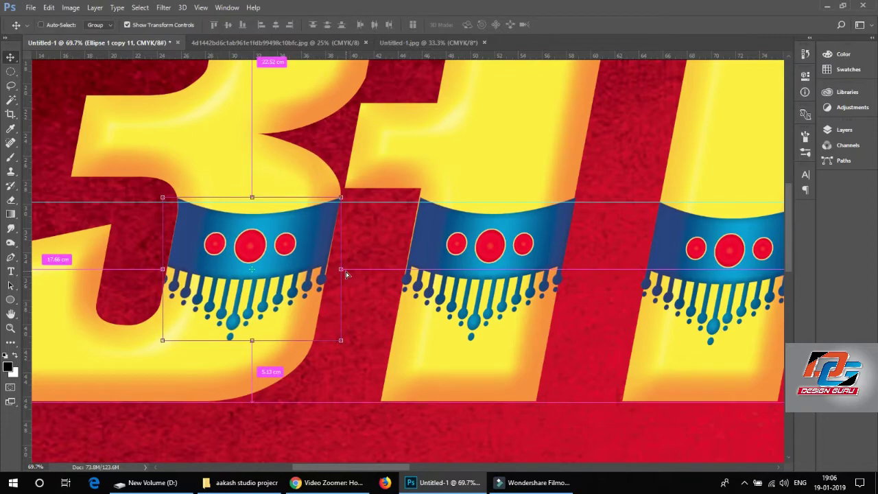
pyautogui.hotkey('ctrl', '0')
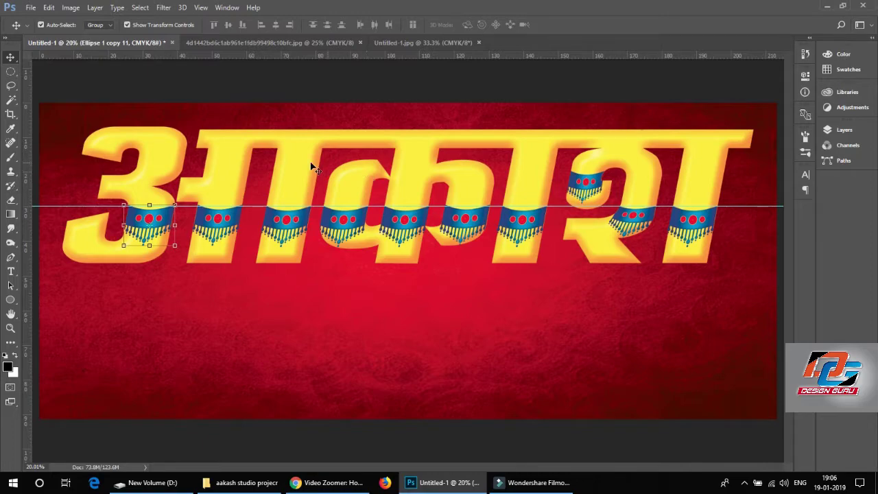
# - Give the title text layer a dark red #7b0000 Stroke of size 28
pyautogui.rightClick(297, 143)
pyautogui.click(319, 147)
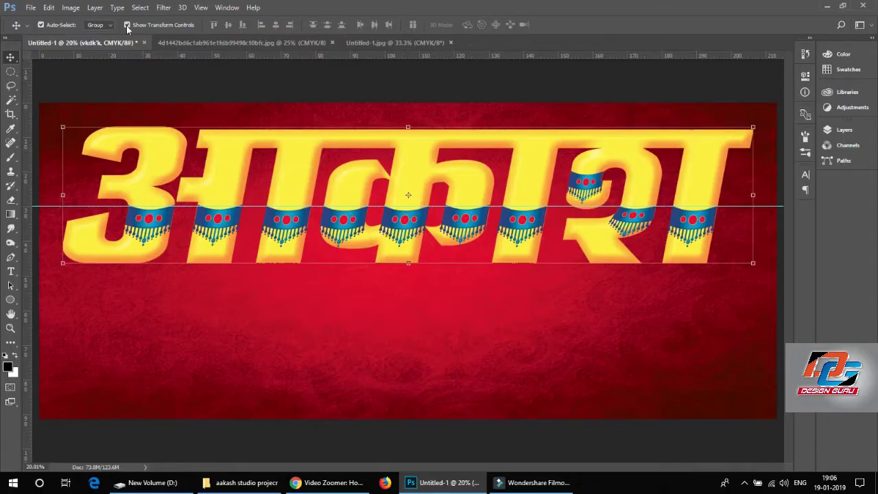
pyautogui.click(96, 8)
pyautogui.moveTo(110, 113)
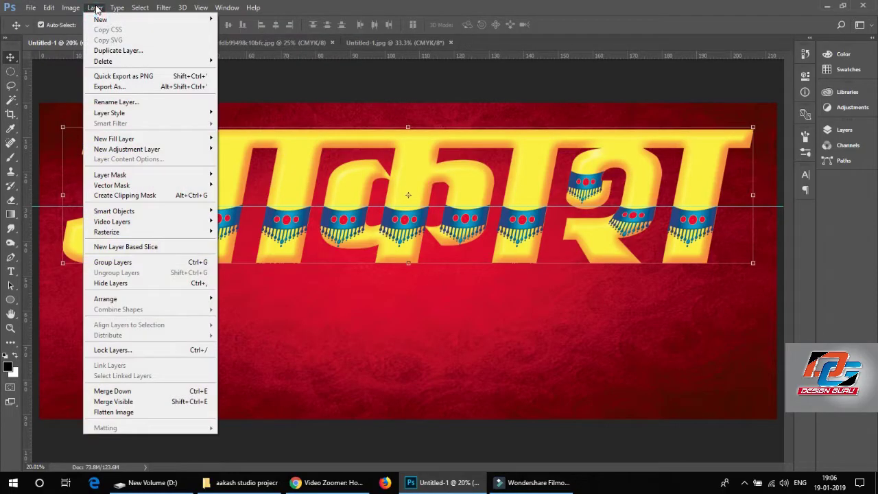
pyautogui.click(124, 113)
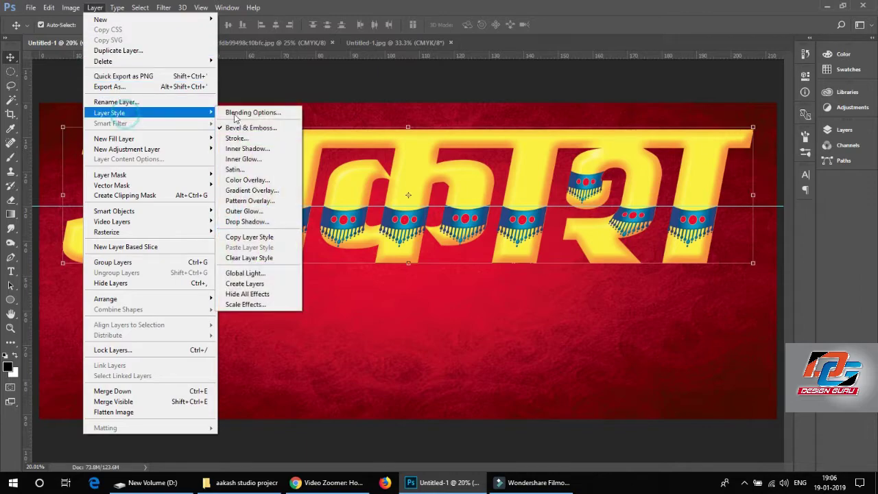
pyautogui.click(264, 138)
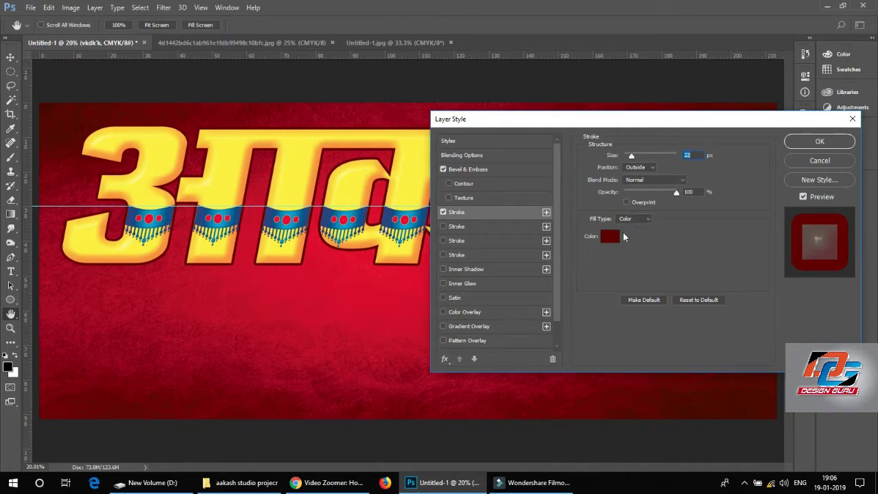
pyautogui.click(610, 236)
pyautogui.click(582, 160)
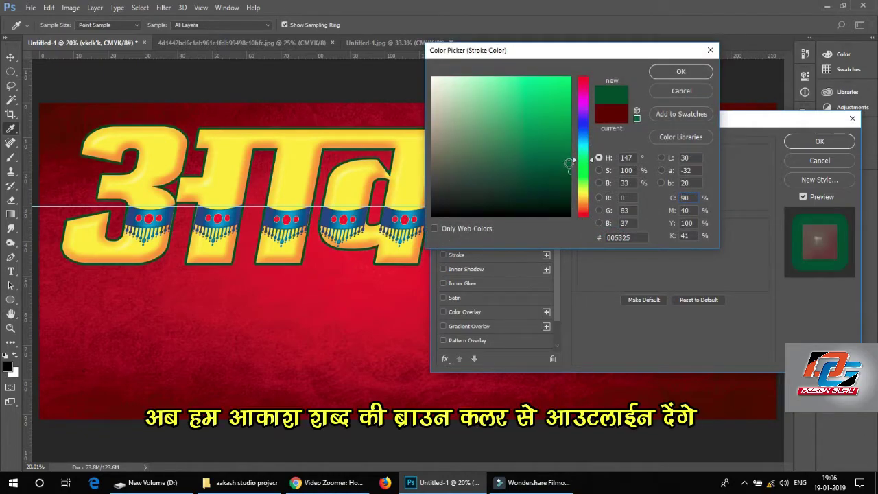
pyautogui.moveTo(583, 215); pyautogui.dragTo(585, 228)
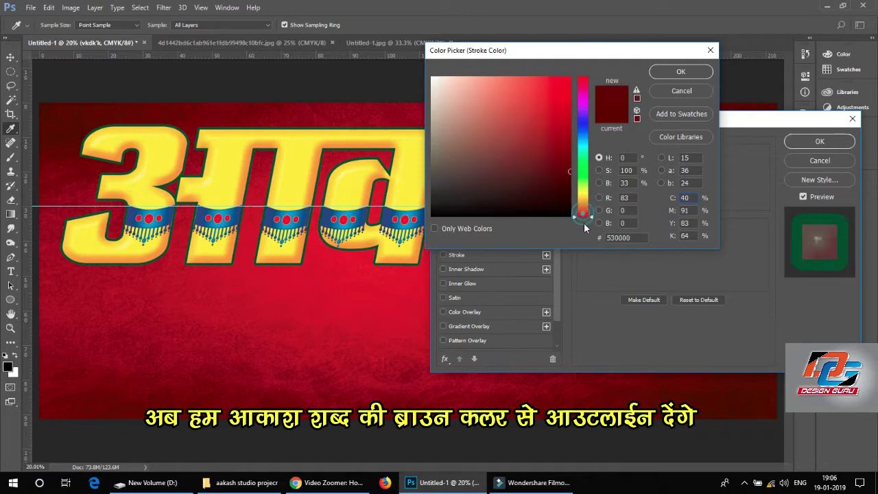
pyautogui.click(569, 149)
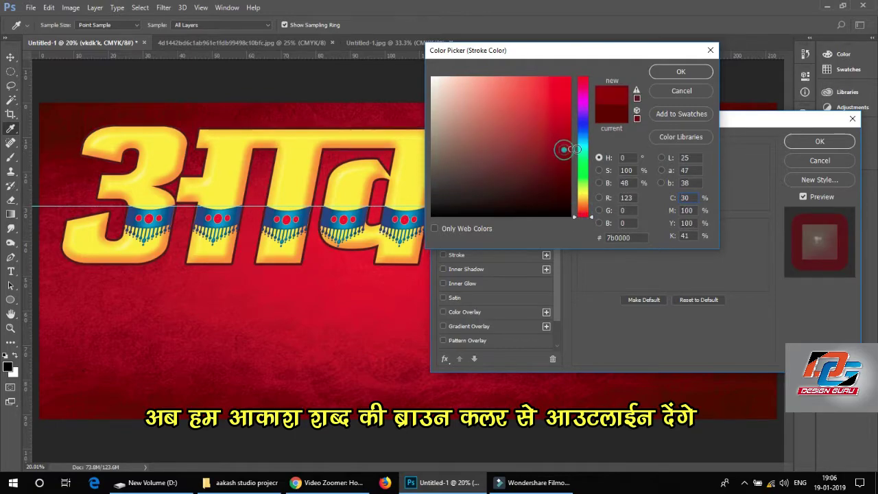
pyautogui.click(686, 74)
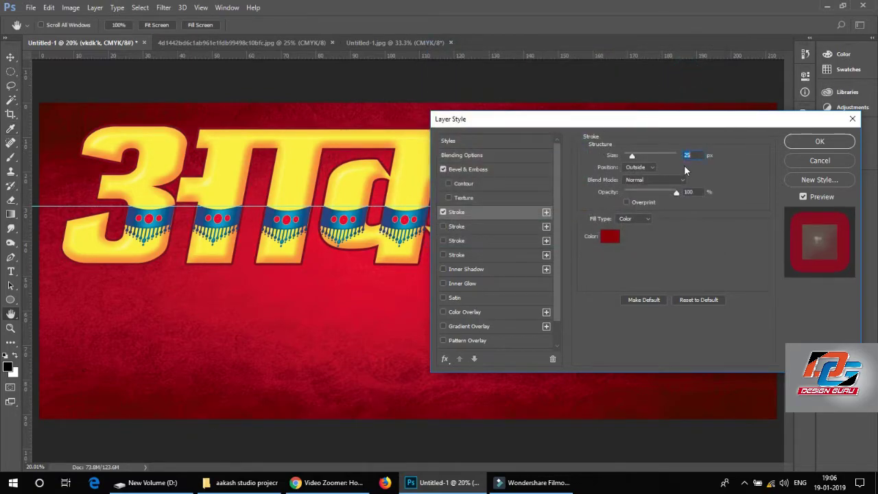
pyautogui.press('Up')
# - Add a second #791214 Stroke to the title and widen it to about 54 px
pyautogui.click(546, 213)
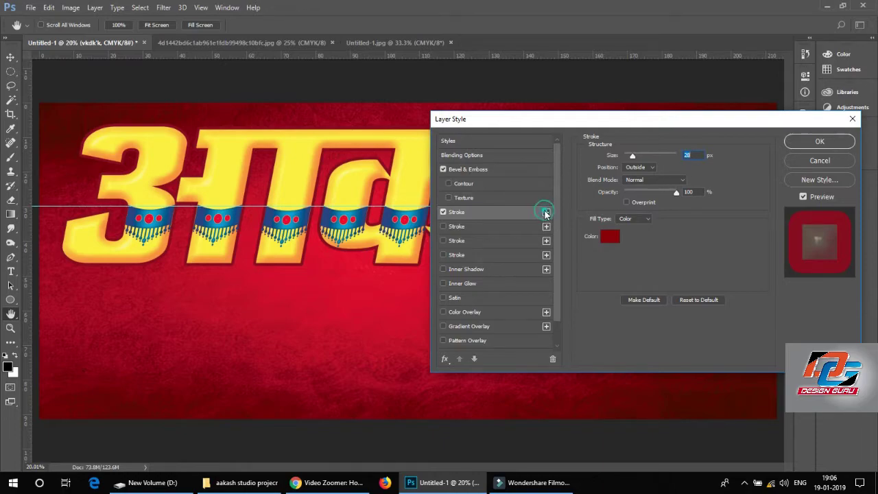
pyautogui.click(509, 227)
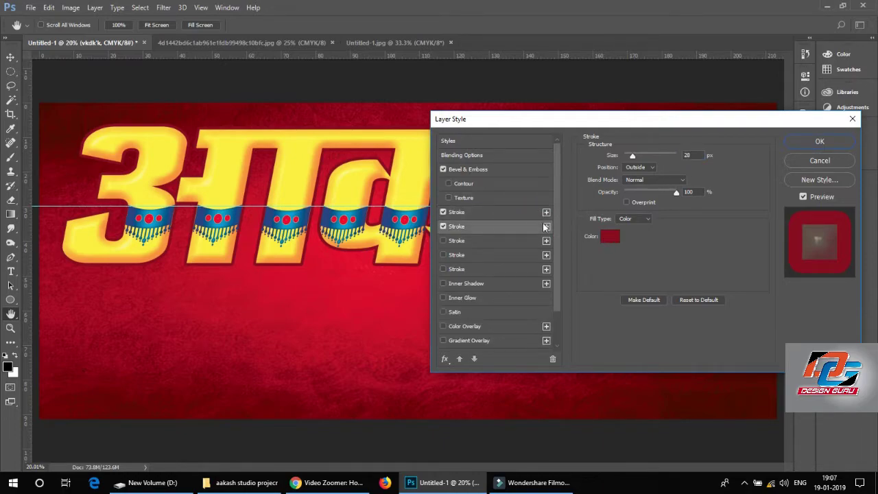
pyautogui.click(610, 236)
pyautogui.moveTo(555, 110); pyautogui.dragTo(554, 104)
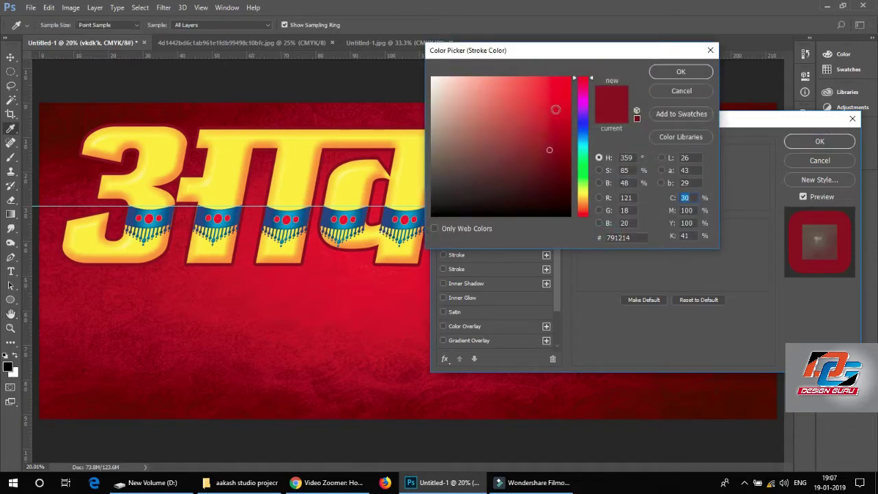
pyautogui.click(667, 74)
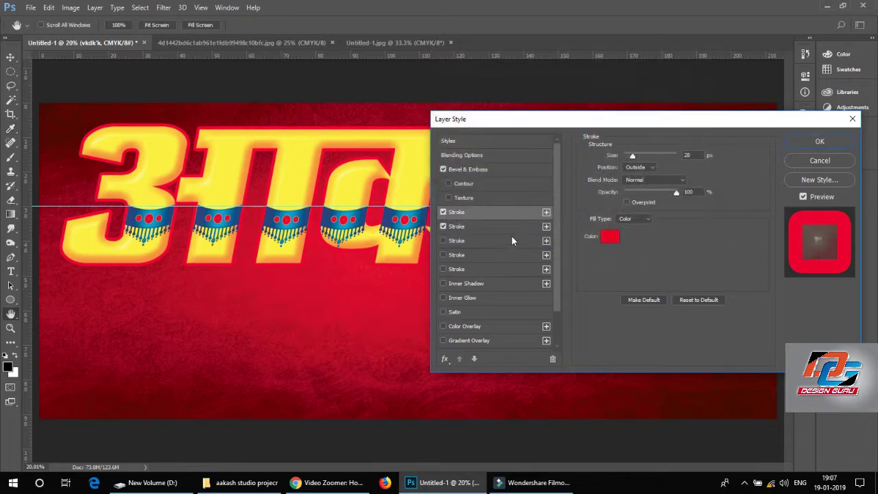
pyautogui.click(505, 234)
pyautogui.click(609, 236)
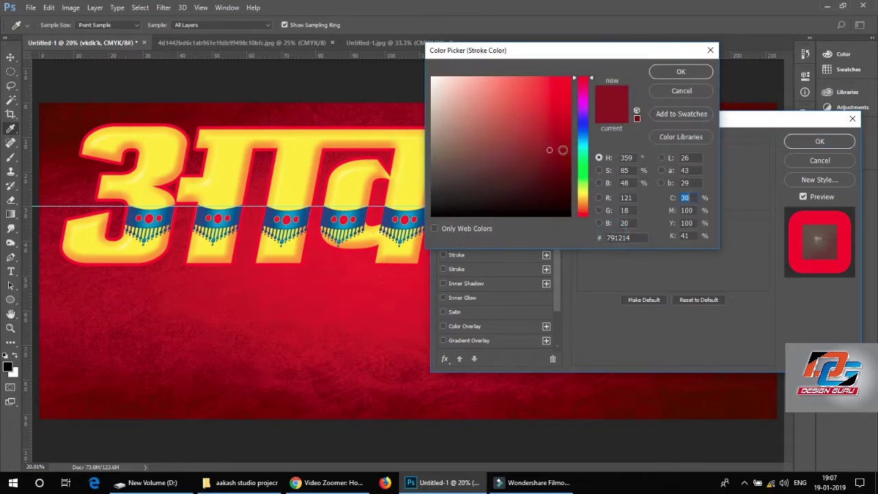
pyautogui.click(669, 72)
pyautogui.click(692, 157)
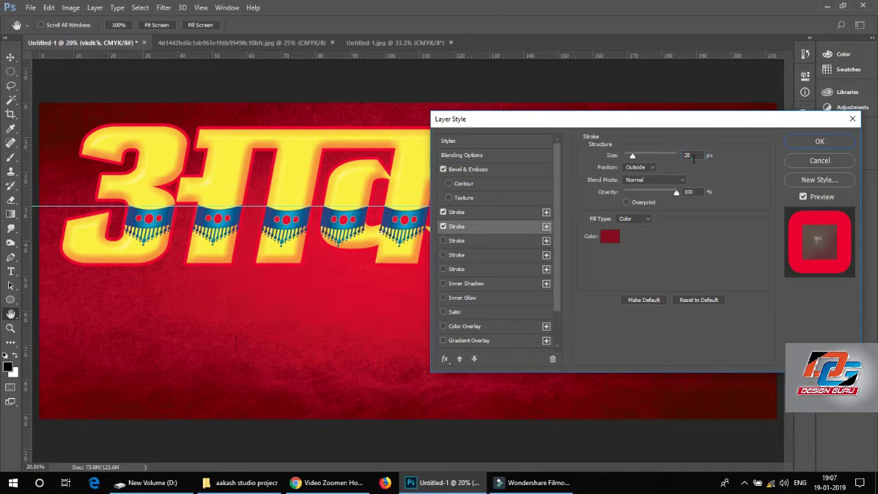
pyautogui.press('Up')
pyautogui.press('Up')
pyautogui.press('Up')
pyautogui.press('Up')
pyautogui.press('Up')
pyautogui.press('Up')
pyautogui.press('Up')
pyautogui.press('Up')
pyautogui.press('Up')
pyautogui.press('Up')
pyautogui.press('Up')
pyautogui.press('Up')
pyautogui.press('Up')
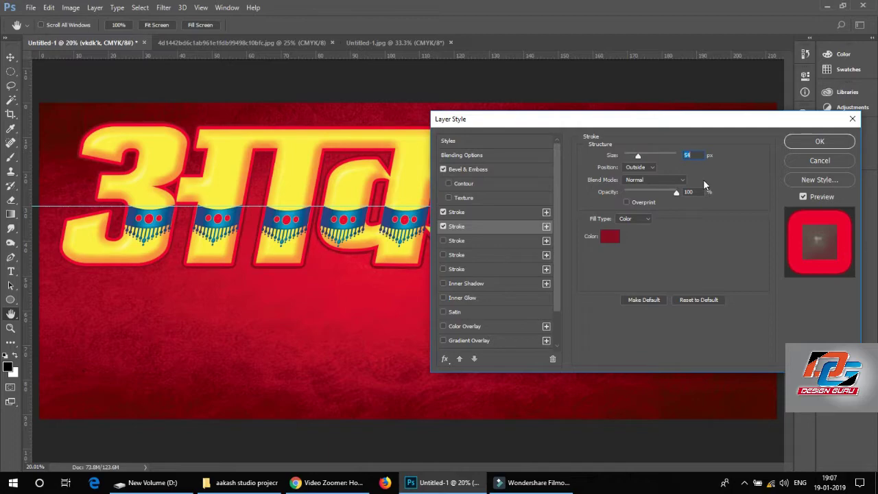
pyautogui.press('Up')
pyautogui.press('Up')
pyautogui.press('Up')
pyautogui.press('Up')
pyautogui.press('Up')
pyautogui.press('Up')
# - Add a Multiply drop shadow at 53% opacity, 124° angle and about 169 px distance
pyautogui.scroll(-3, 556, 286)
pyautogui.click(490, 343)
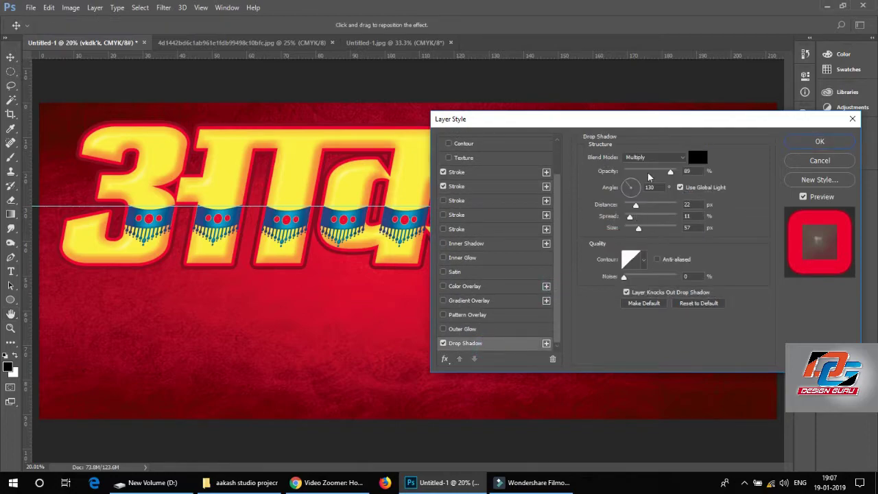
pyautogui.moveTo(635, 205)
pyautogui.mouseDown()
pyautogui.moveTo(654, 207)
pyautogui.moveTo(643, 217)
pyautogui.moveTo(648, 229)
pyautogui.mouseUp()
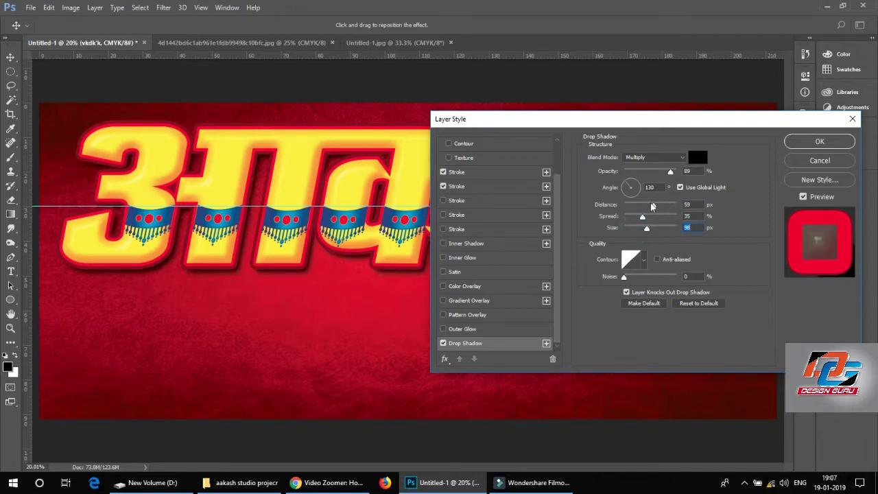
pyautogui.moveTo(652, 206); pyautogui.dragTo(666, 207)
pyautogui.moveTo(670, 171); pyautogui.dragTo(652, 173)
pyautogui.moveTo(664, 205); pyautogui.dragTo(664, 205)
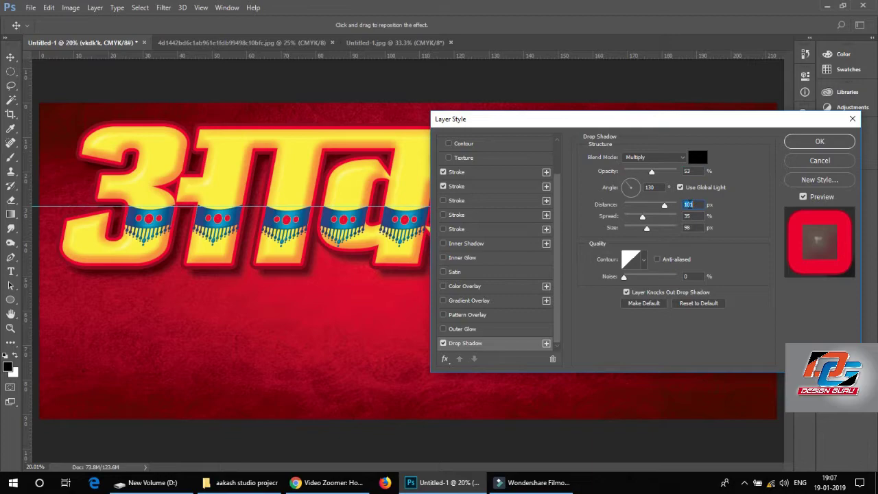
pyautogui.hotkey('shift', 'Up')
pyautogui.hotkey('shift', 'Up')
pyautogui.hotkey('shift', 'Up')
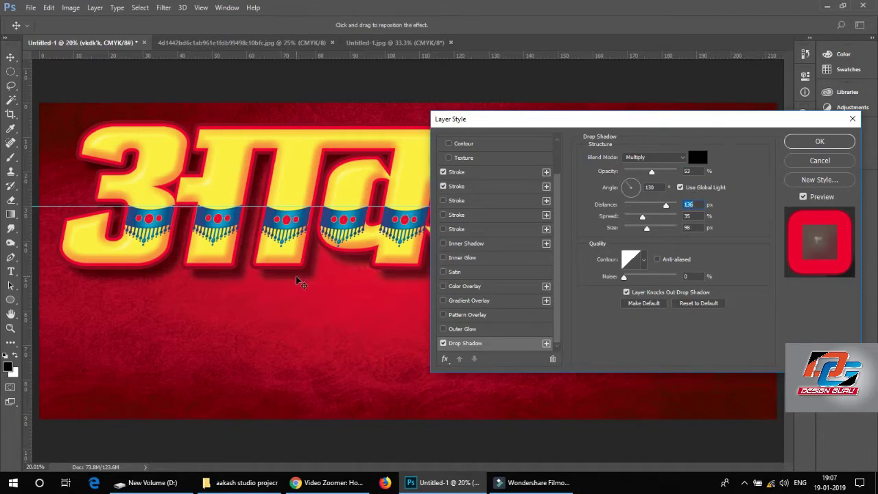
pyautogui.moveTo(300, 282); pyautogui.dragTo(301, 287)
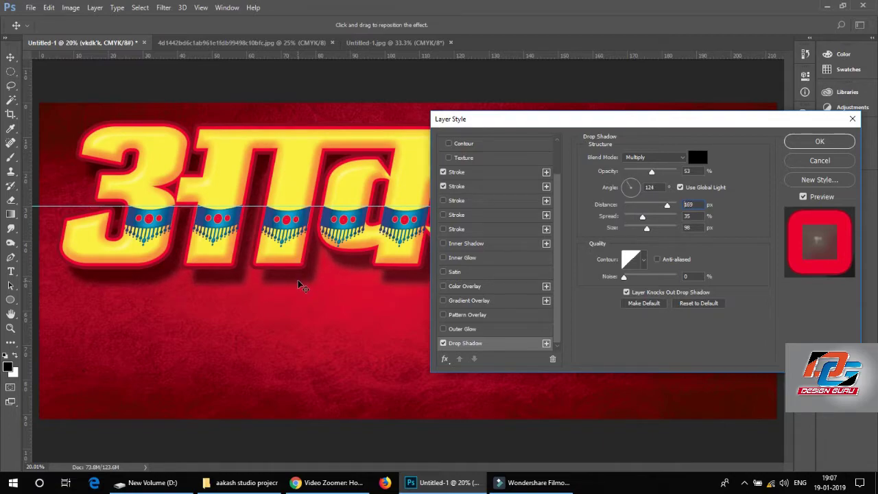
# - Apply the title's style, then type the subtitle 'डिजिटल स्टूडियो' below the title
pyautogui.click(813, 142)
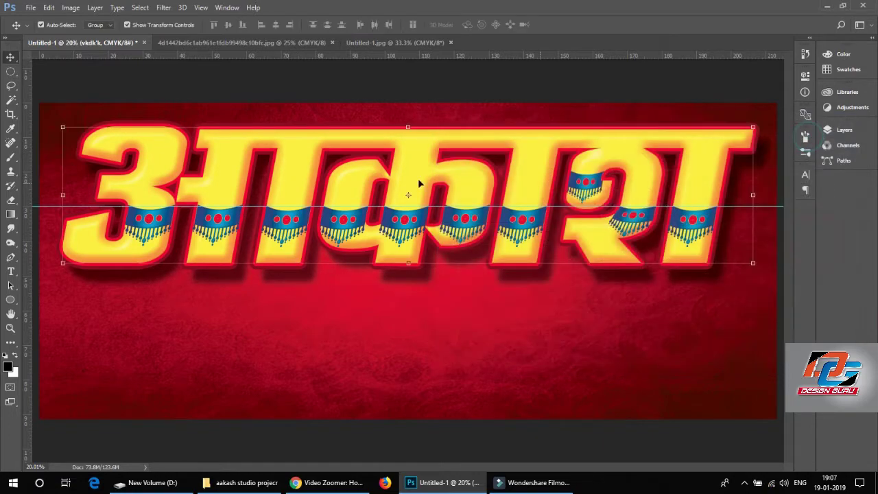
pyautogui.click(488, 295)
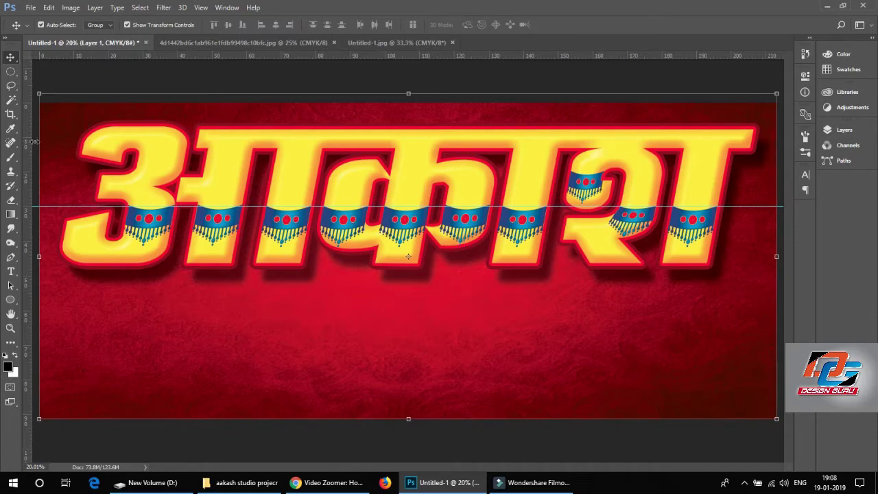
pyautogui.click(11, 271)
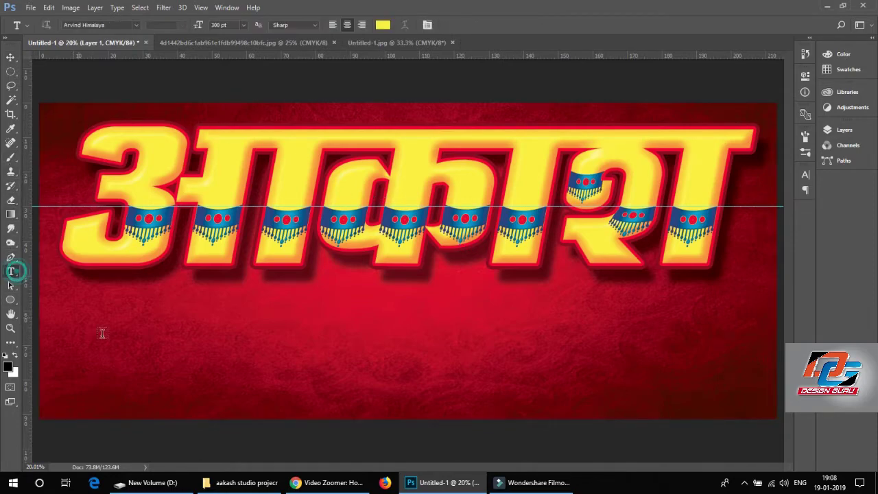
pyautogui.click(109, 337)
pyautogui.write('f')
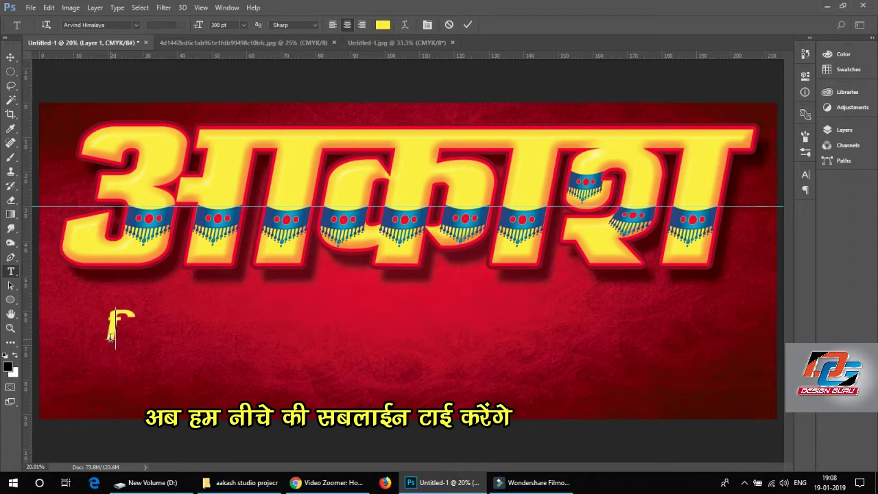
pyautogui.write('M')
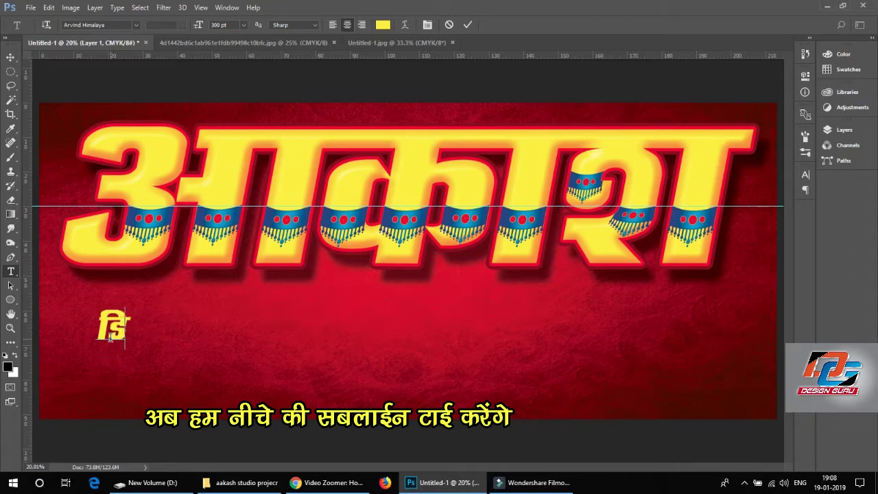
pyautogui.write('ftVy')
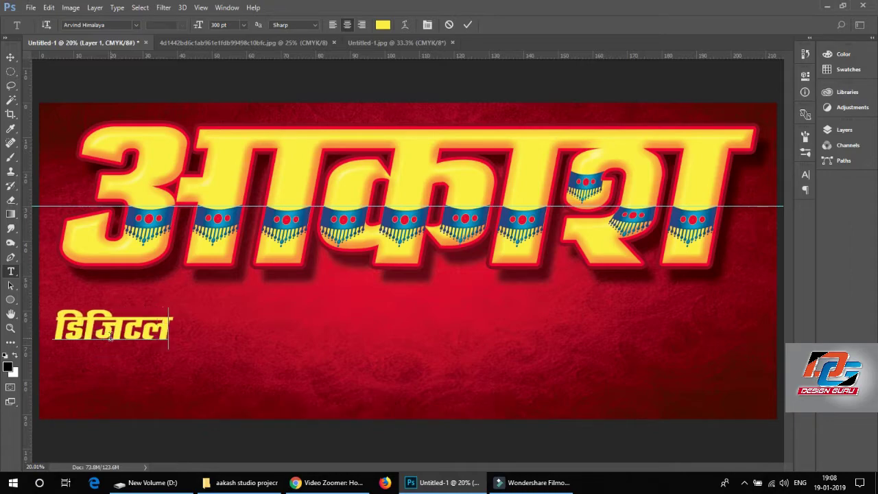
pyautogui.write(' LVw')
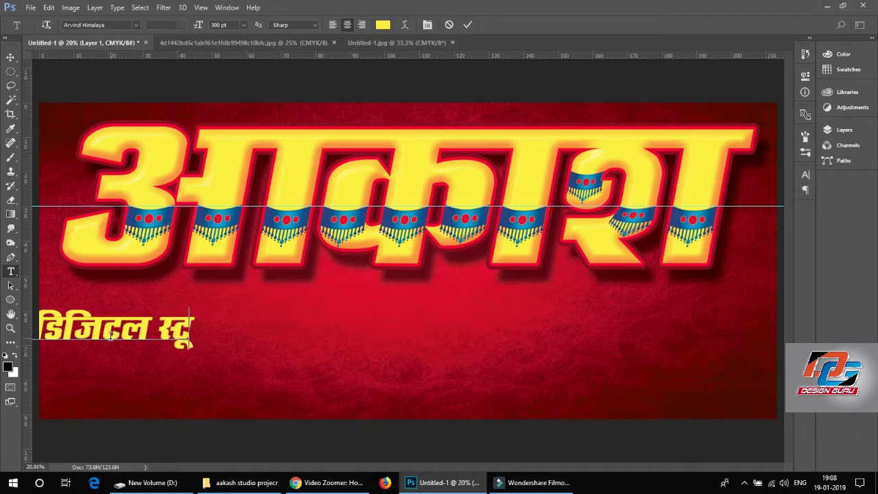
pyautogui.write('fM;ks')
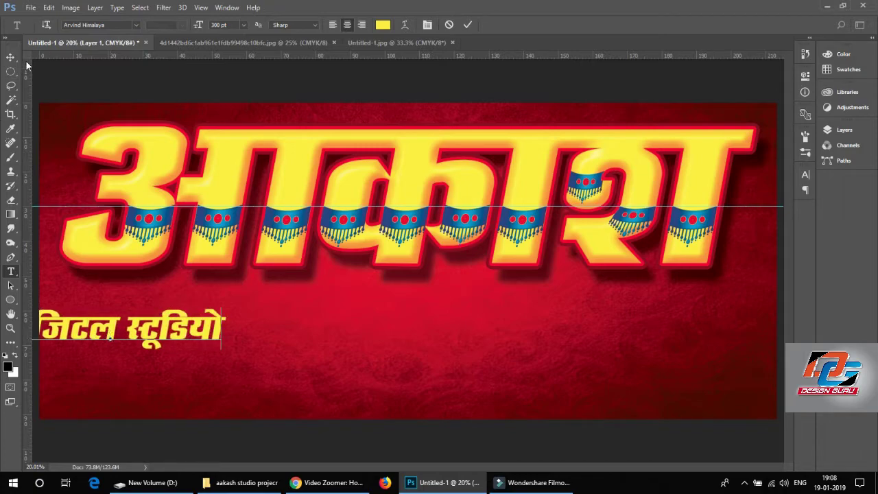
pyautogui.click(10, 57)
# - Enlarge the subtitle and centre it just under the title
pyautogui.moveTo(185, 333)
pyautogui.mouseDown()
pyautogui.moveTo(271, 323)
pyautogui.moveTo(573, 376)
pyautogui.mouseUp()
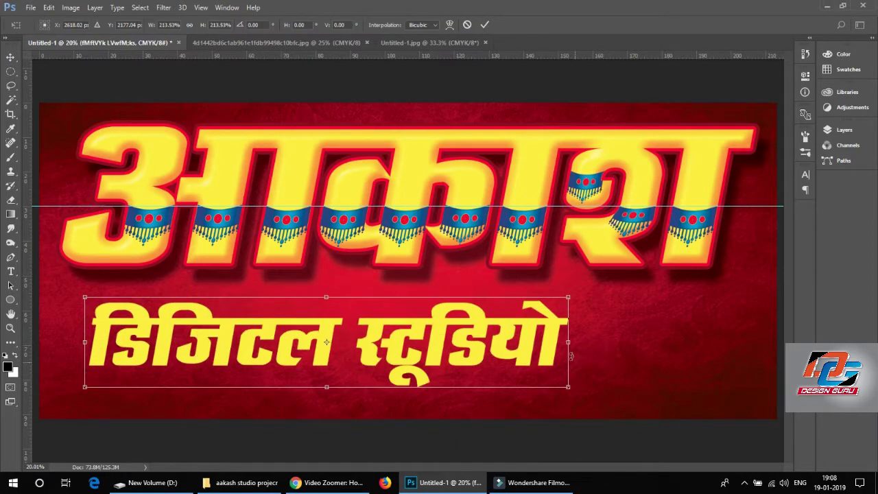
pyautogui.moveTo(568, 346); pyautogui.dragTo(738, 342)
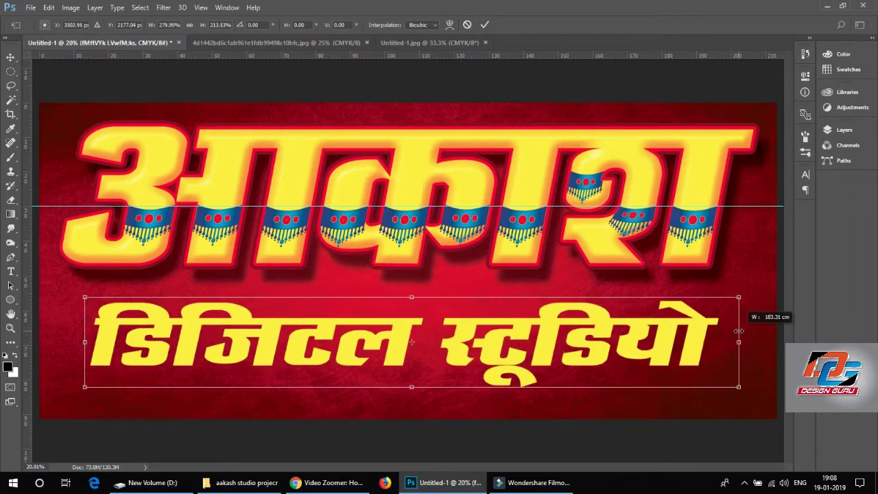
pyautogui.moveTo(415, 387)
pyautogui.mouseDown()
pyautogui.moveTo(419, 369)
pyautogui.moveTo(412, 371)
pyautogui.mouseUp()
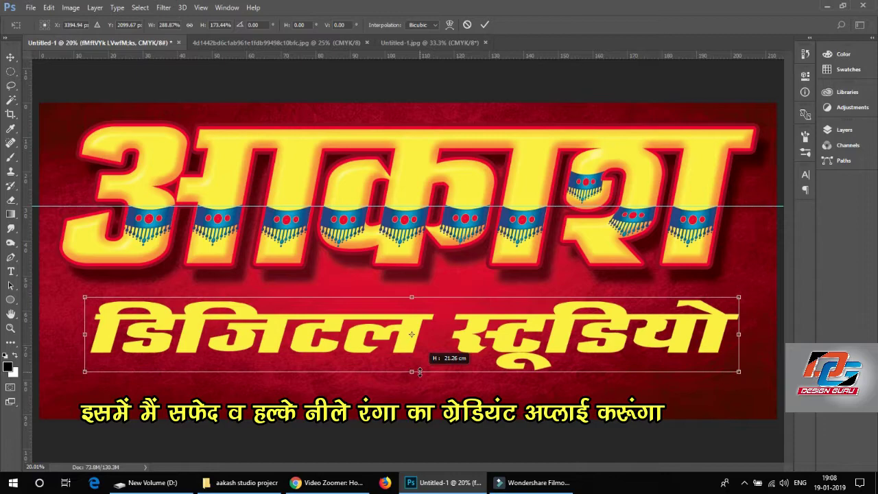
pyautogui.press('Return')
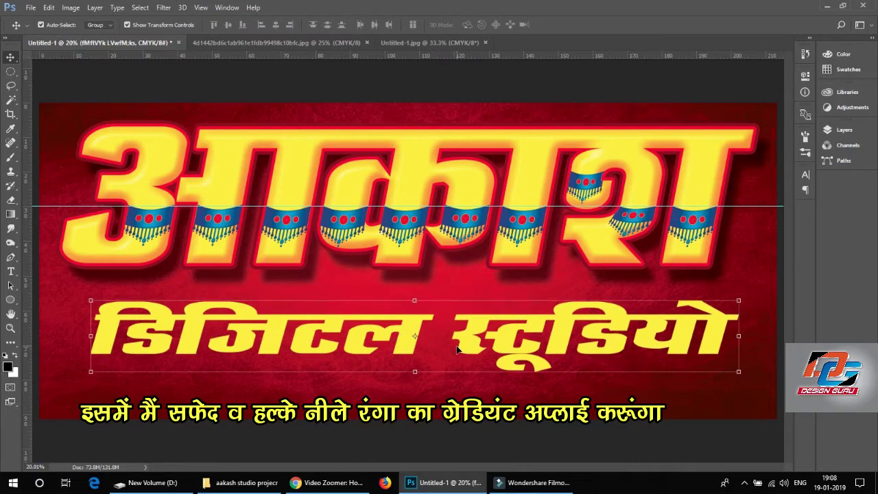
pyautogui.hotkey('shift', 'Up')
pyautogui.hotkey('shift', 'Up')
pyautogui.hotkey('shift', 'Up')
pyautogui.hotkey('shift', 'Up')
pyautogui.hotkey('shift', 'Up')
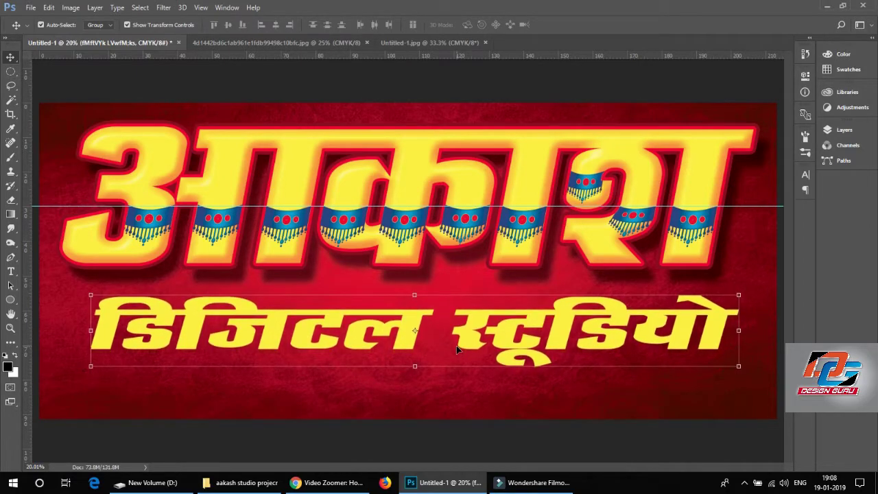
pyautogui.hotkey('shift', 'Up')
pyautogui.hotkey('shift', 'Left')
pyautogui.hotkey('shift', 'Left')
pyautogui.hotkey('shift', 'Left')
pyautogui.hotkey('shift', 'Left')
pyautogui.hotkey('shift', 'Left')
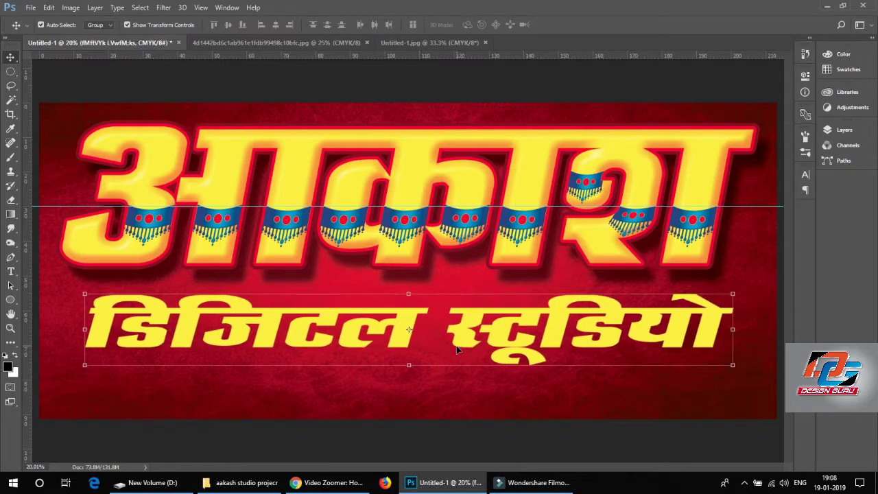
pyautogui.hotkey('shift', 'Left')
pyautogui.hotkey('shift', 'Up')
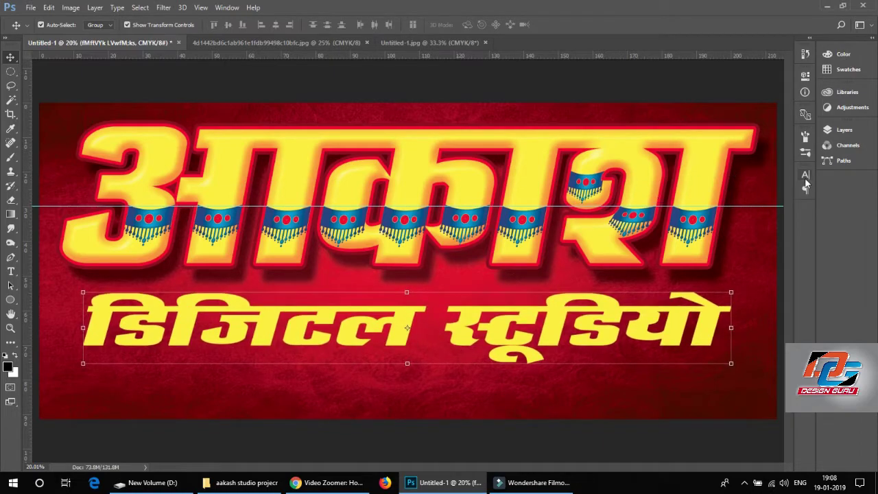
# - Recolour the subtitle white in the Character panel and bring up the layer effects
pyautogui.click(806, 179)
pyautogui.click(767, 242)
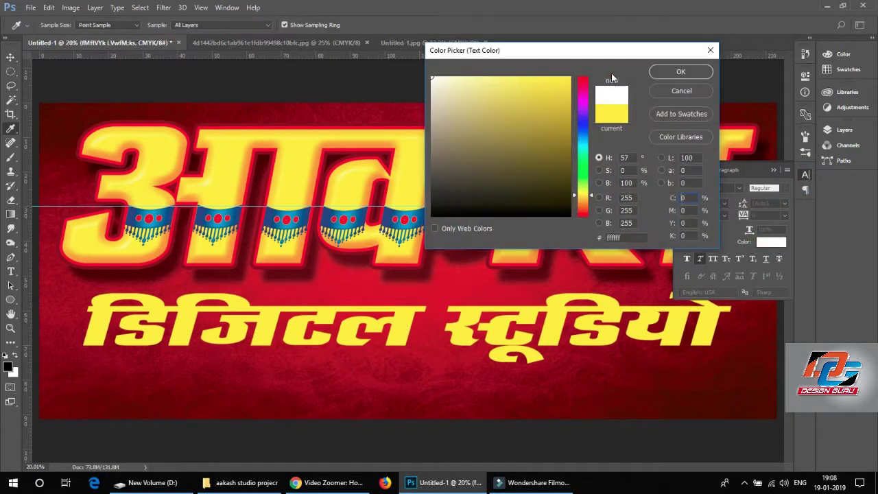
pyautogui.click(681, 72)
pyautogui.click(773, 169)
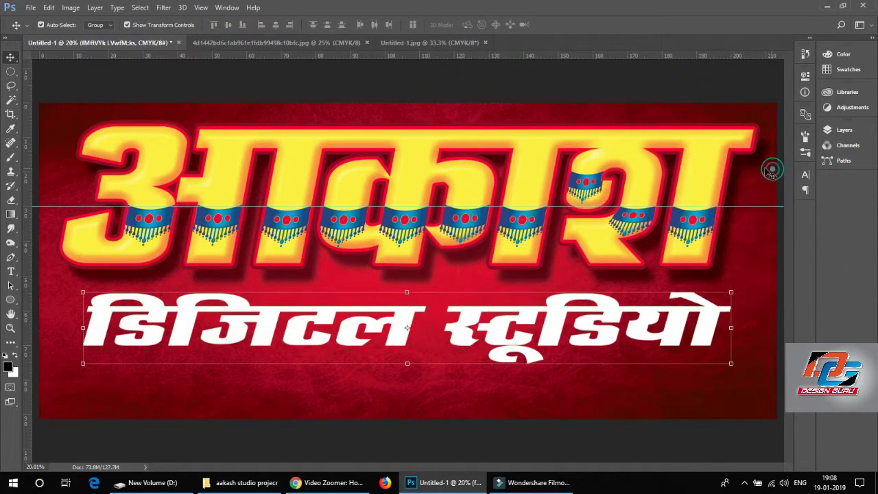
pyautogui.click(96, 7)
pyautogui.moveTo(110, 112)
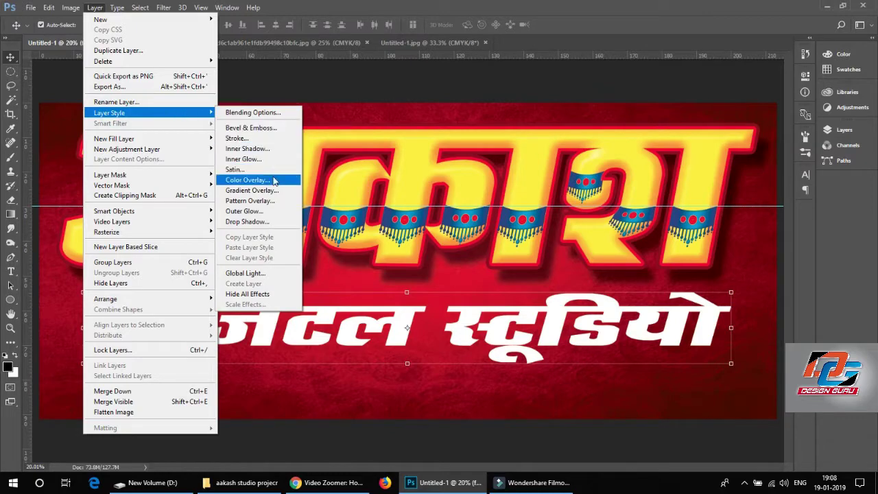
# - Add a Gradient Overlay with a white start stop and a cyan (00aeef) end stop
pyautogui.click(271, 190)
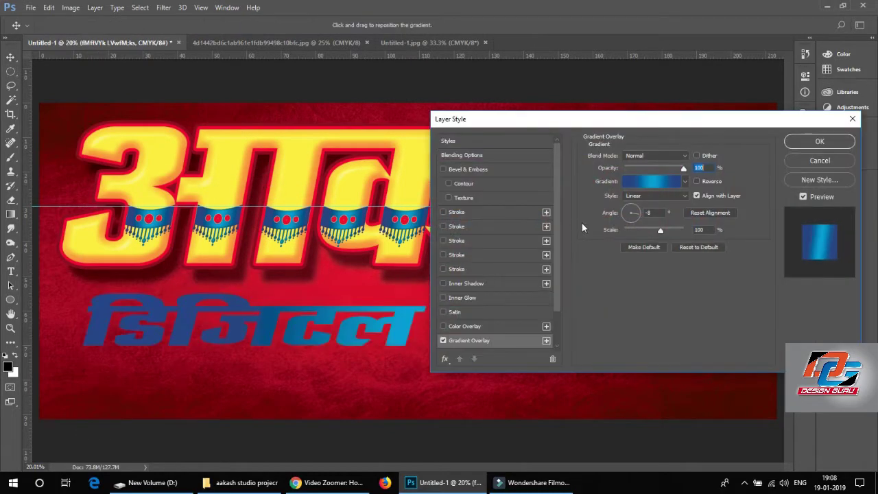
pyautogui.click(651, 181)
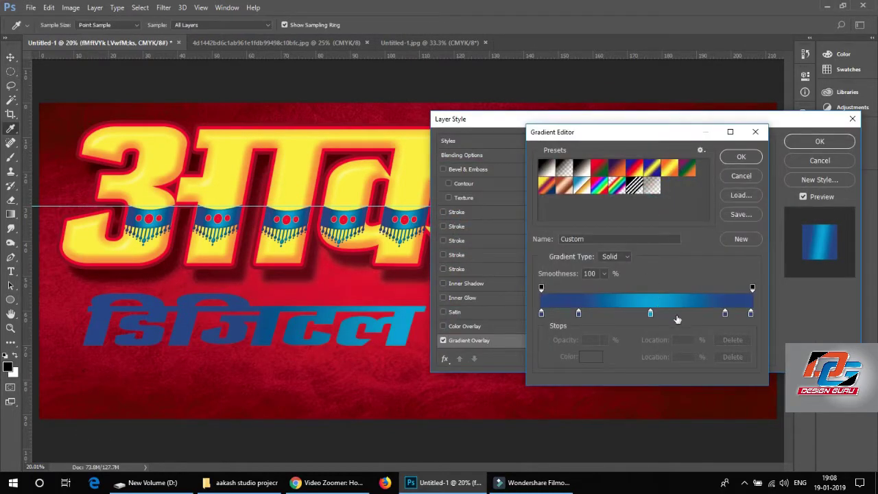
pyautogui.click(651, 314)
pyautogui.moveTo(651, 314)
pyautogui.mouseDown()
pyautogui.moveTo(552, 326)
pyautogui.moveTo(580, 350)
pyautogui.mouseUp()
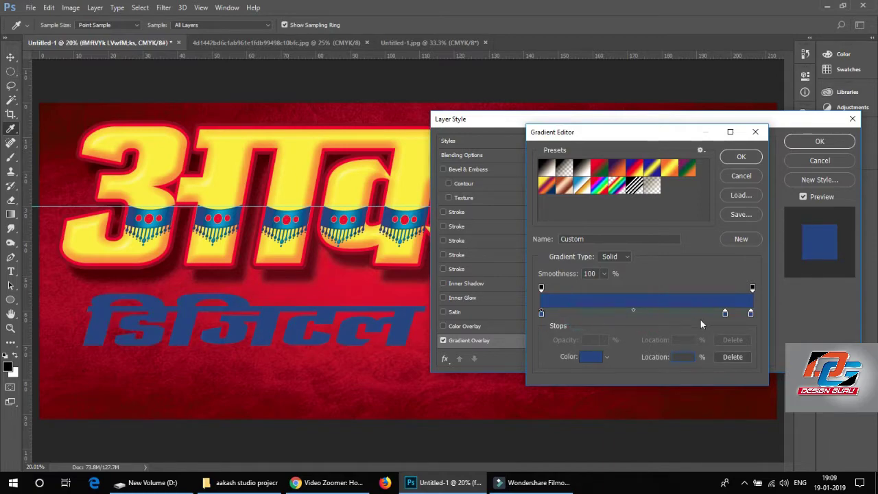
pyautogui.moveTo(725, 313)
pyautogui.mouseDown()
pyautogui.moveTo(721, 343)
pyautogui.moveTo(747, 343)
pyautogui.mouseUp()
pyautogui.moveTo(541, 316); pyautogui.dragTo(567, 343)
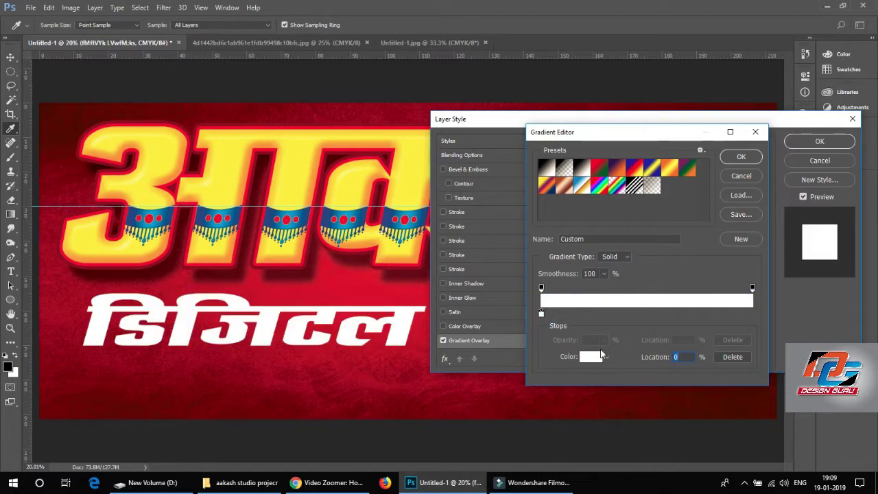
pyautogui.click(755, 313)
pyautogui.click(590, 356)
pyautogui.write('100')
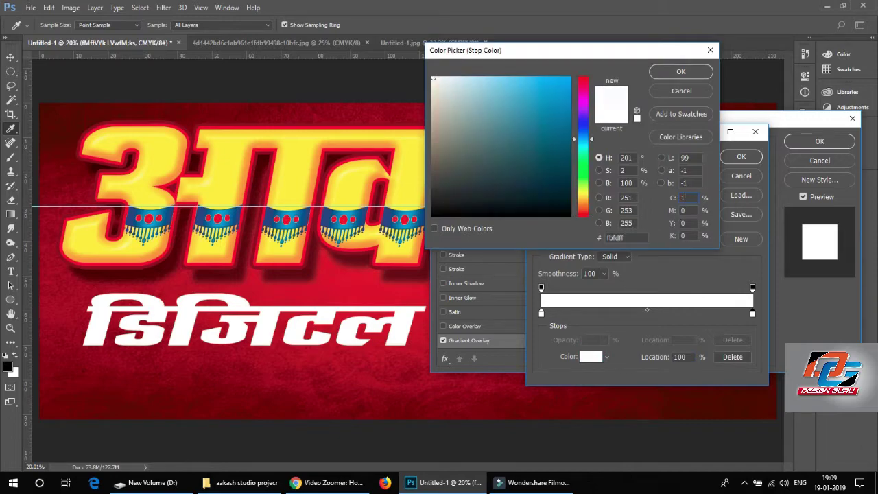
pyautogui.click(681, 72)
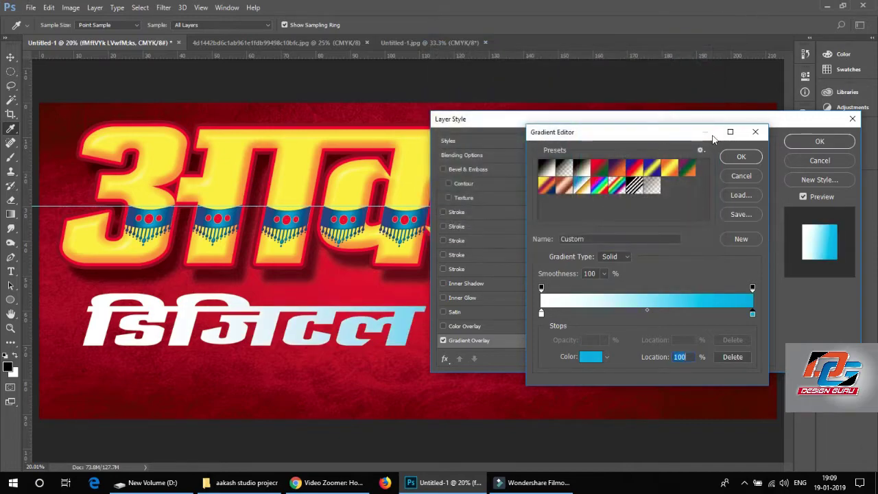
# - Accept the white-to-cyan gradient and set the overlay angle to -90°
pyautogui.click(684, 313)
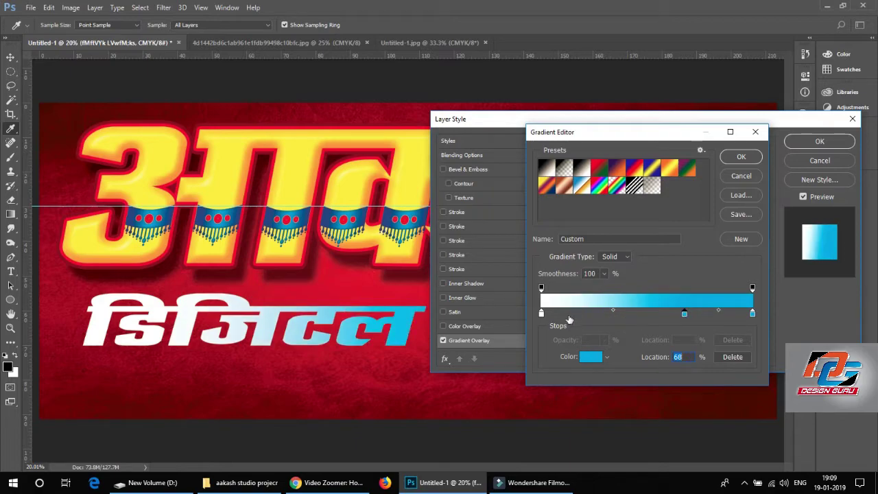
pyautogui.click(541, 313)
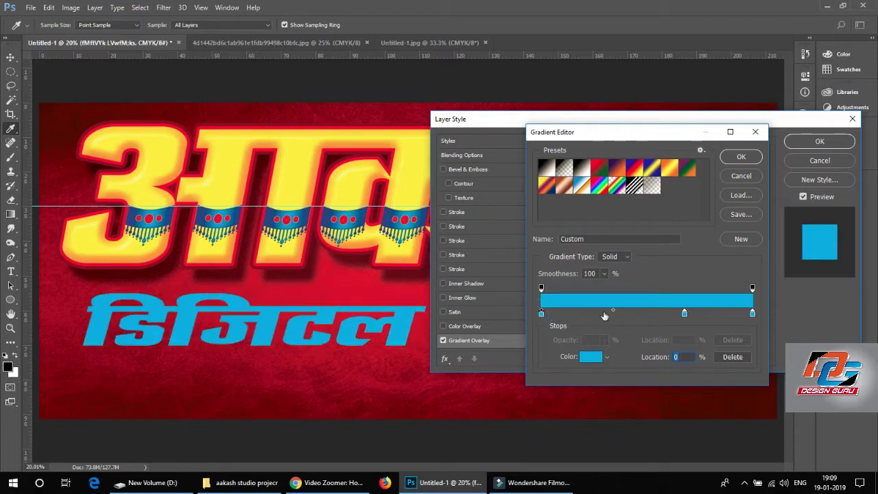
pyautogui.click(741, 157)
pyautogui.click(655, 213)
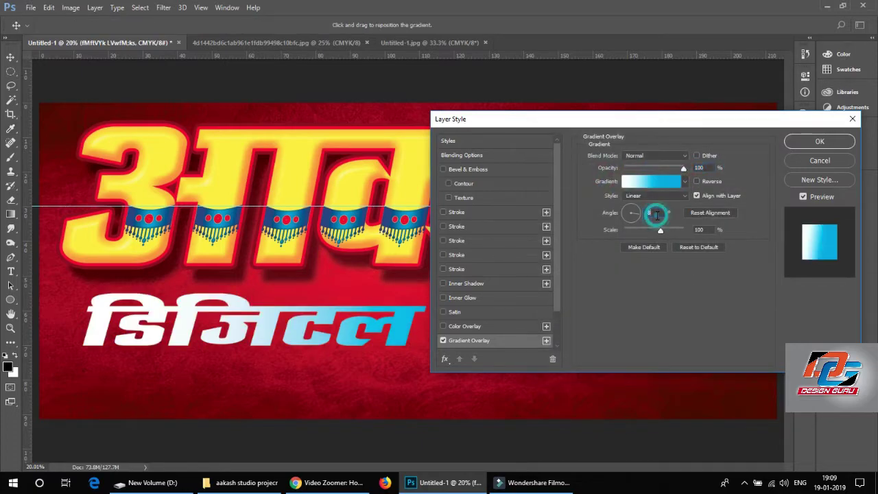
pyautogui.write('-90')
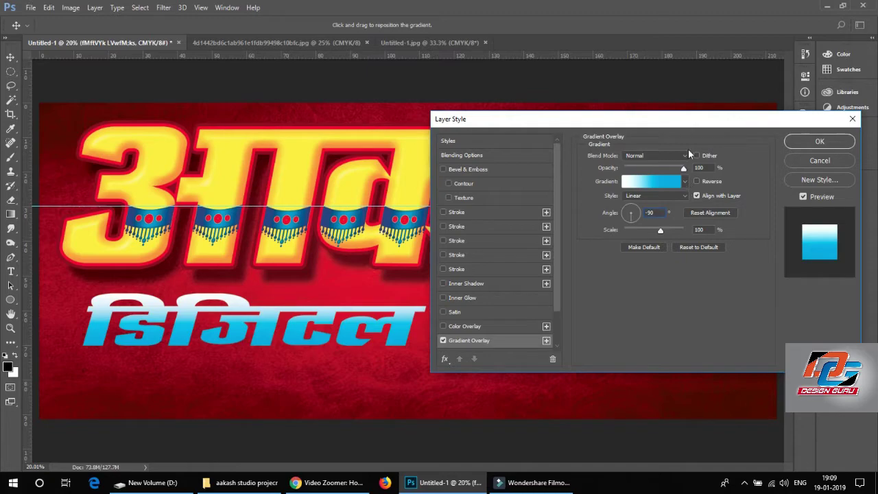
# - Re-edit the gradient so the white stop sits at 41% before fading to cyan
pyautogui.moveTo(685, 115); pyautogui.dragTo(668, 32)
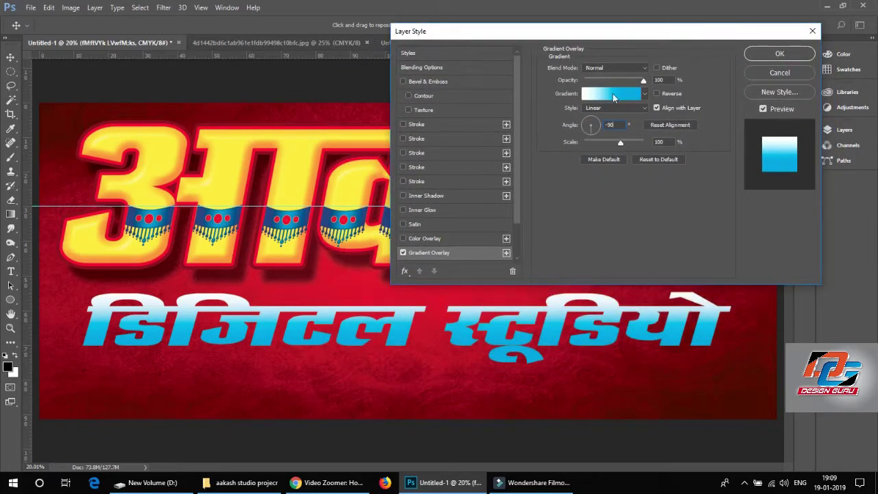
pyautogui.click(613, 94)
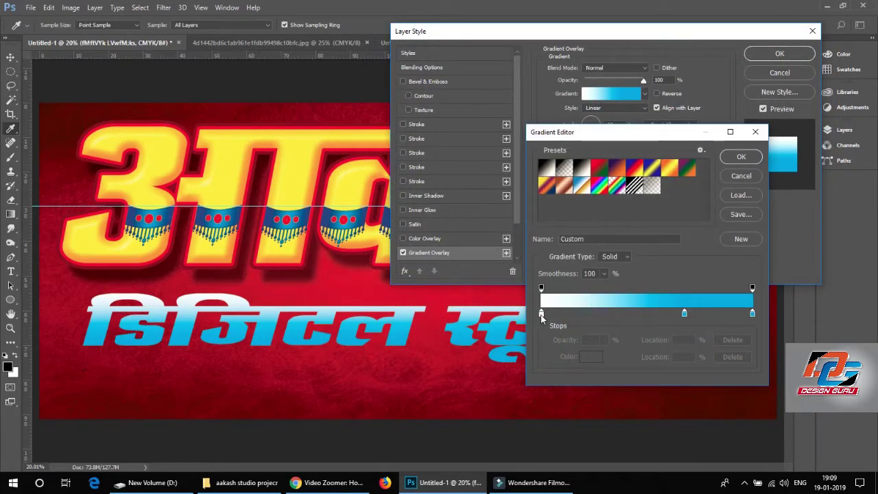
pyautogui.click(721, 315)
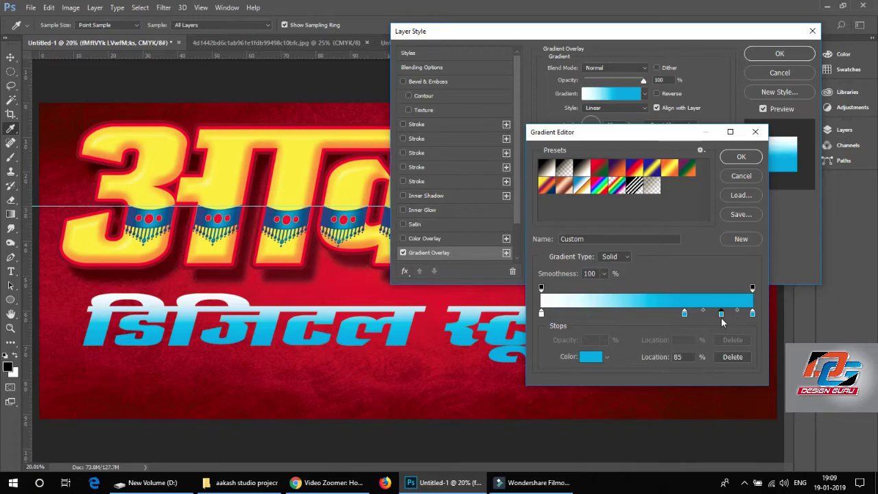
pyautogui.write('8')
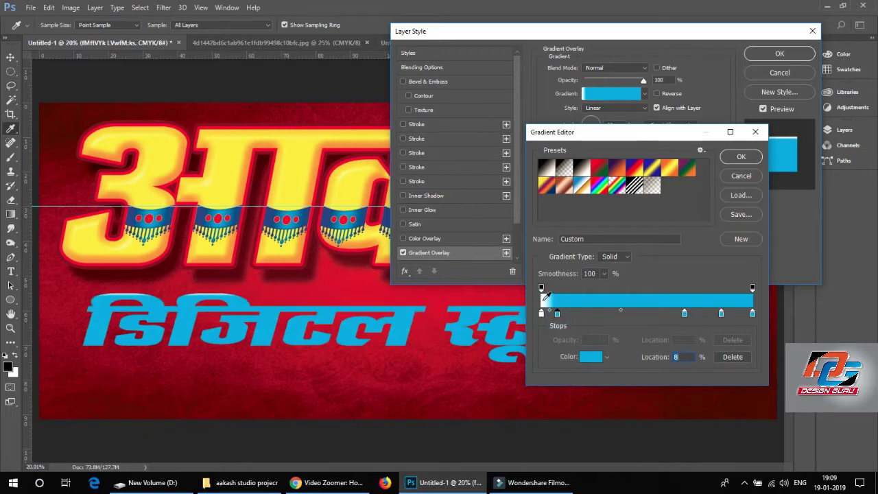
pyautogui.click(547, 296)
pyautogui.moveTo(556, 313); pyautogui.dragTo(559, 330)
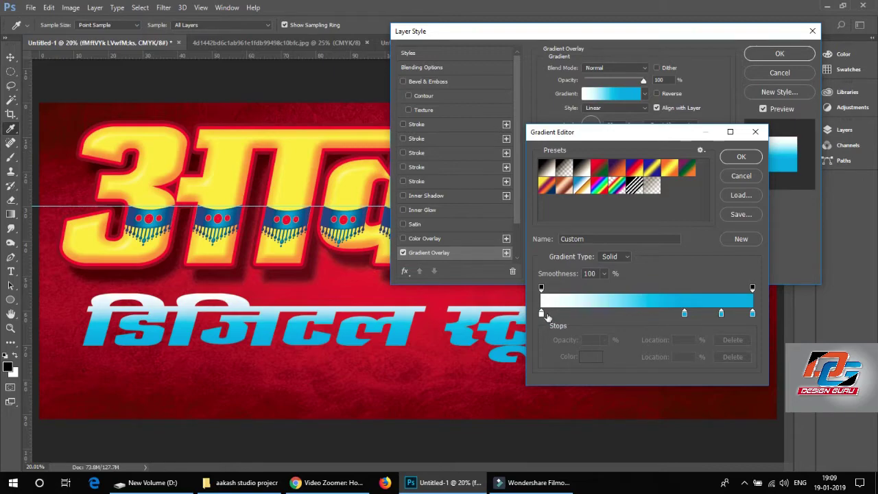
pyautogui.moveTo(558, 313); pyautogui.dragTo(647, 316)
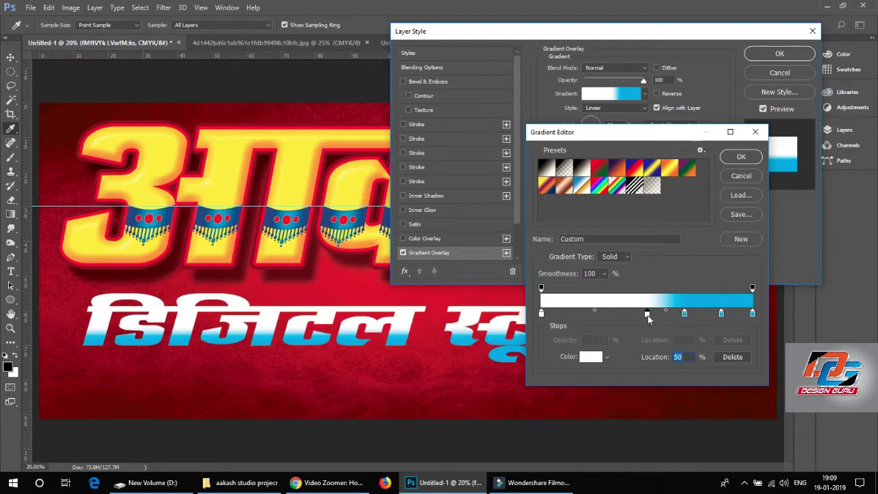
pyautogui.moveTo(647, 315); pyautogui.dragTo(626, 316)
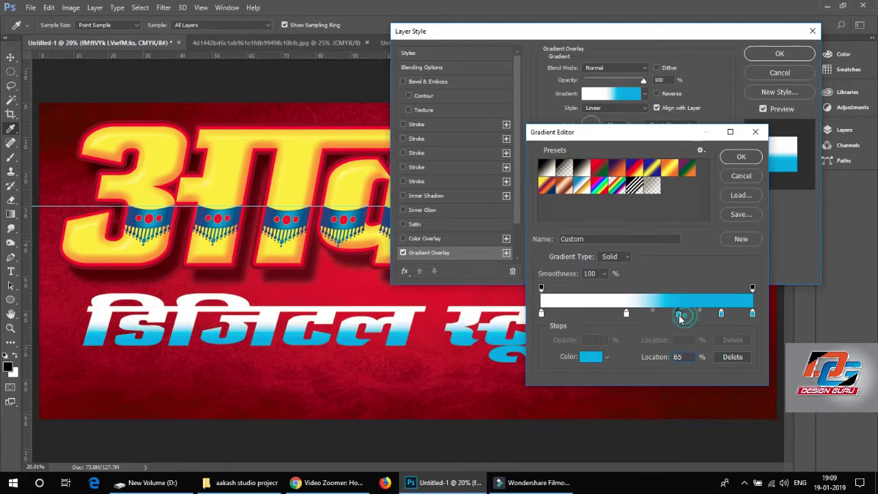
pyautogui.click(734, 158)
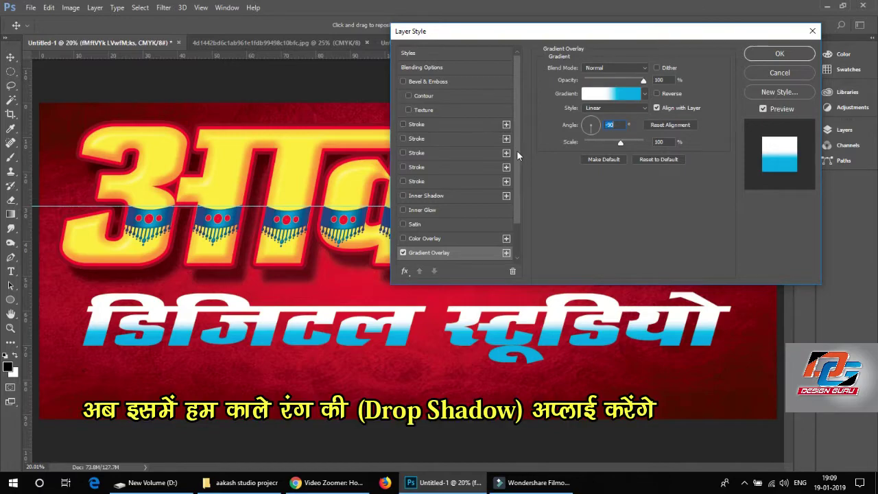
# - Give the subtitle a drop shadow with 22% spread and 73 px size, then nudge it up slightly
pyautogui.moveTo(518, 151); pyautogui.dragTo(490, 239)
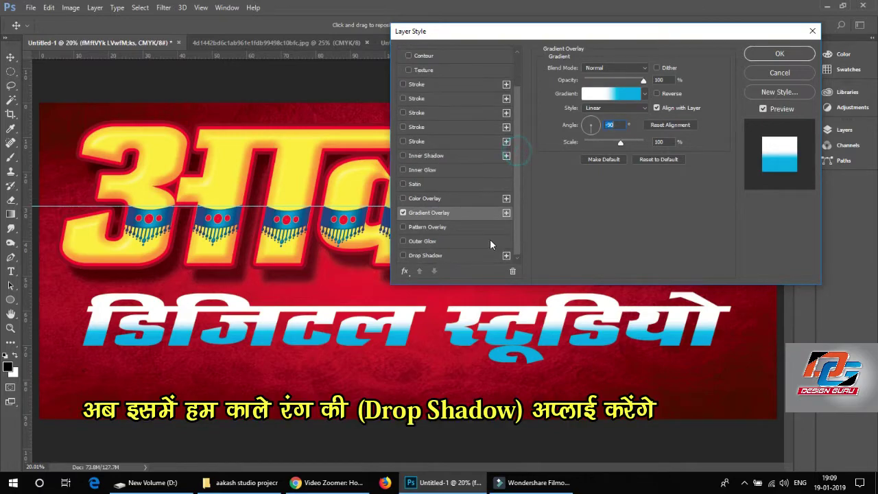
pyautogui.click(429, 257)
pyautogui.moveTo(623, 84)
pyautogui.mouseDown()
pyautogui.moveTo(612, 83)
pyautogui.moveTo(631, 86)
pyautogui.moveTo(601, 118)
pyautogui.mouseUp()
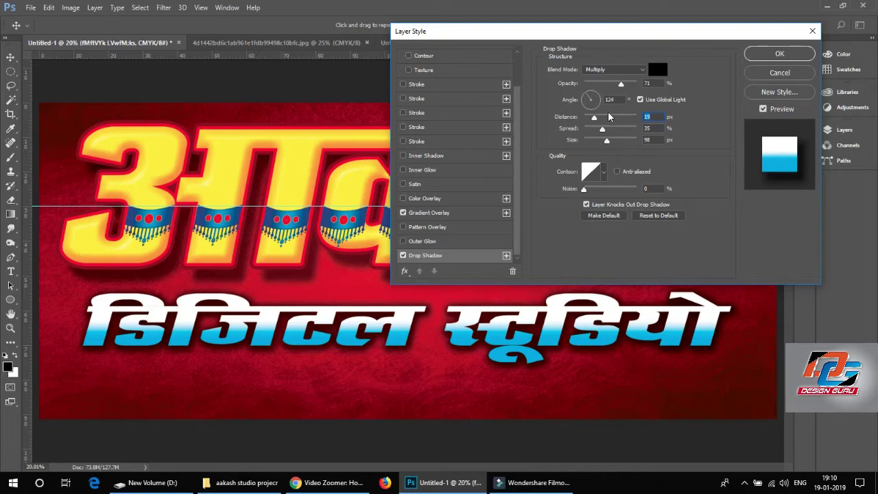
pyautogui.moveTo(602, 129)
pyautogui.mouseDown()
pyautogui.moveTo(594, 129)
pyautogui.moveTo(601, 141)
pyautogui.mouseUp()
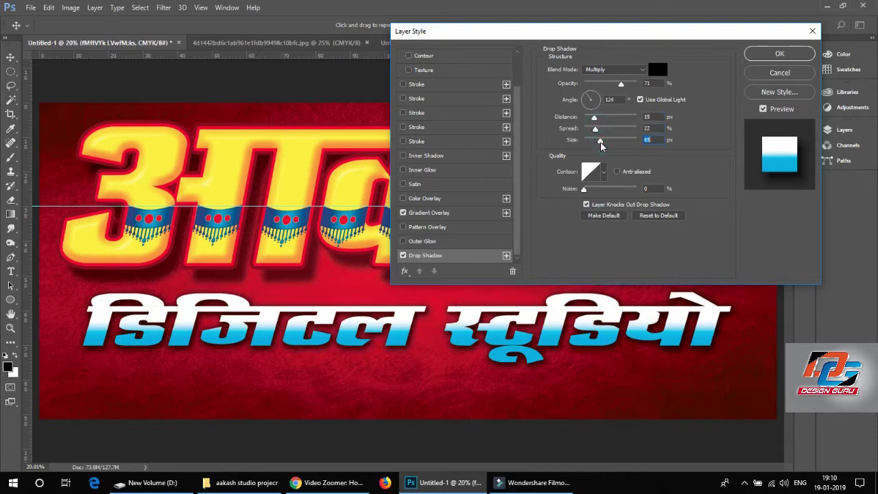
pyautogui.click(762, 56)
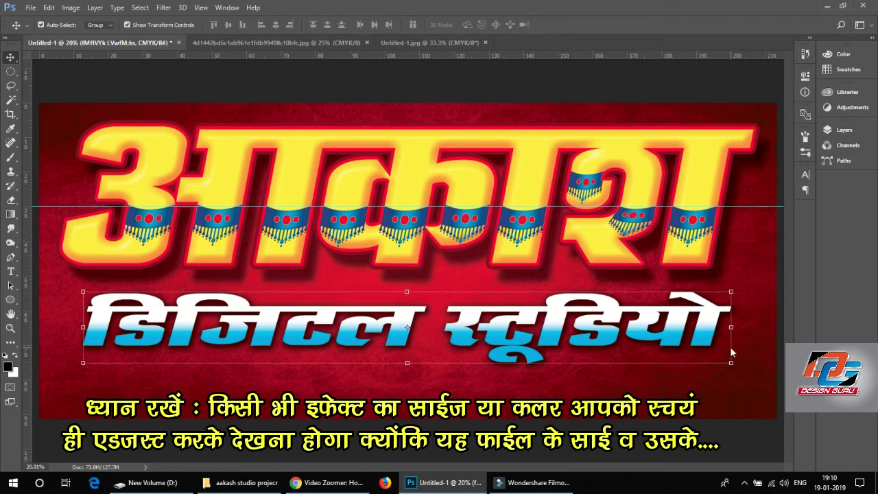
pyautogui.hotkey('shift', 'Up')
pyautogui.hotkey('shift', 'Up')
pyautogui.hotkey('shift', 'Up')
pyautogui.hotkey('shift', 'Up')
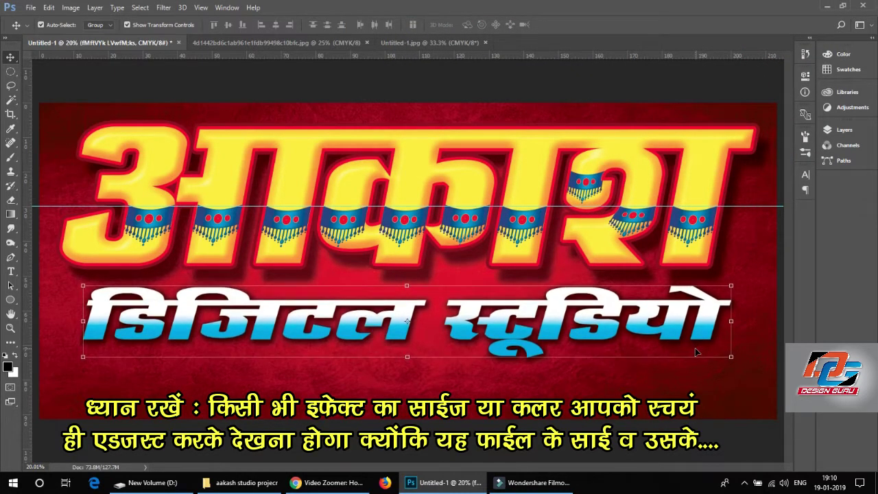
pyautogui.hotkey('shift', 'Up')
pyautogui.hotkey('shift', 'Down')
pyautogui.hotkey('shift', 'Down')
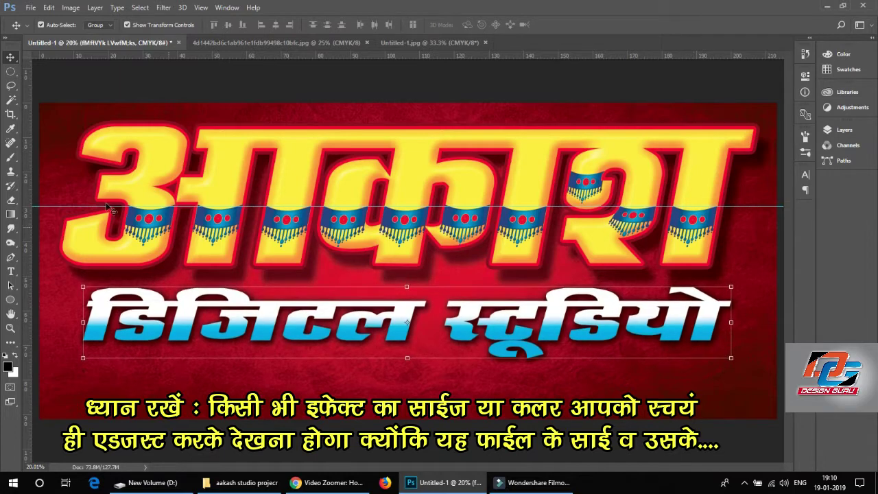
# - Draw a long black rounded bar, 6337 × 341 px with 100 px corners, along the bottom
pyautogui.rightClick(10, 301)
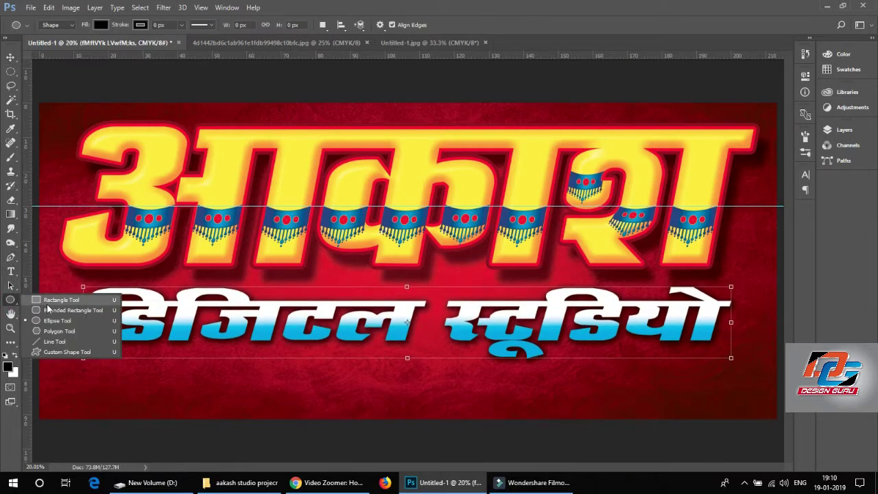
pyautogui.click(62, 307)
pyautogui.moveTo(62, 371); pyautogui.dragTo(756, 408)
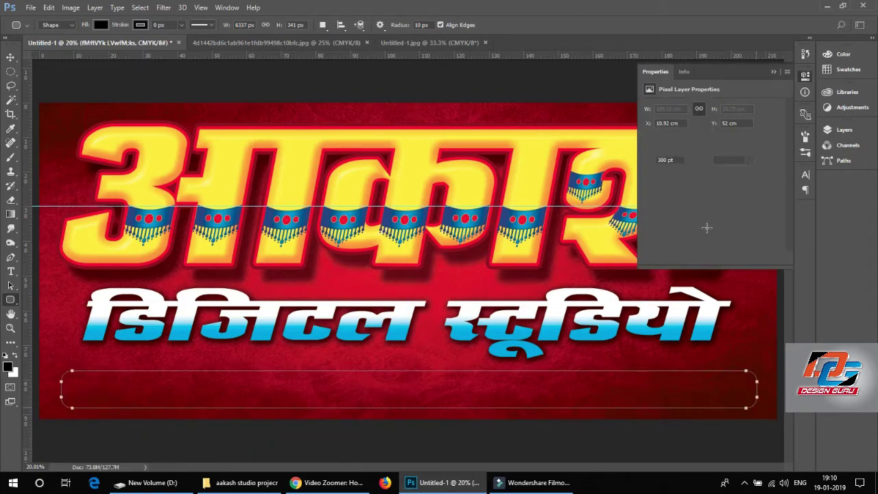
# - Convert the rounded bar's layer into a smart object
pyautogui.click(11, 58)
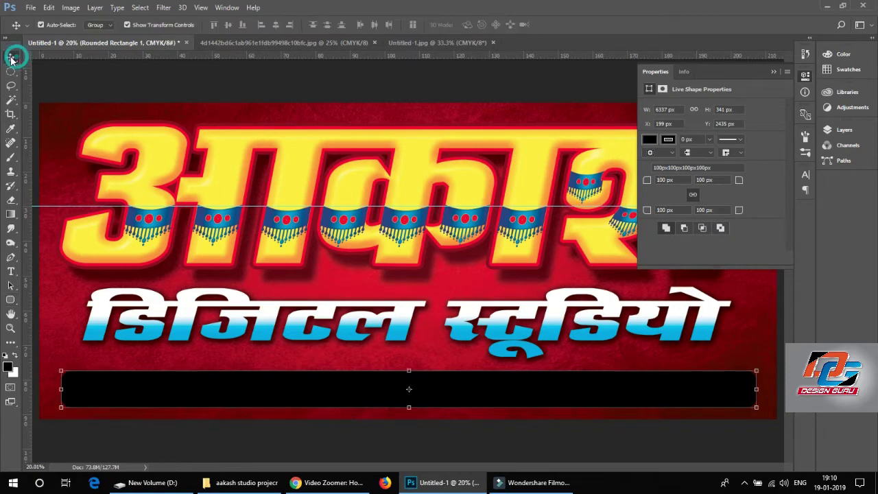
pyautogui.click(845, 130)
pyautogui.scroll(-2, 755, 309)
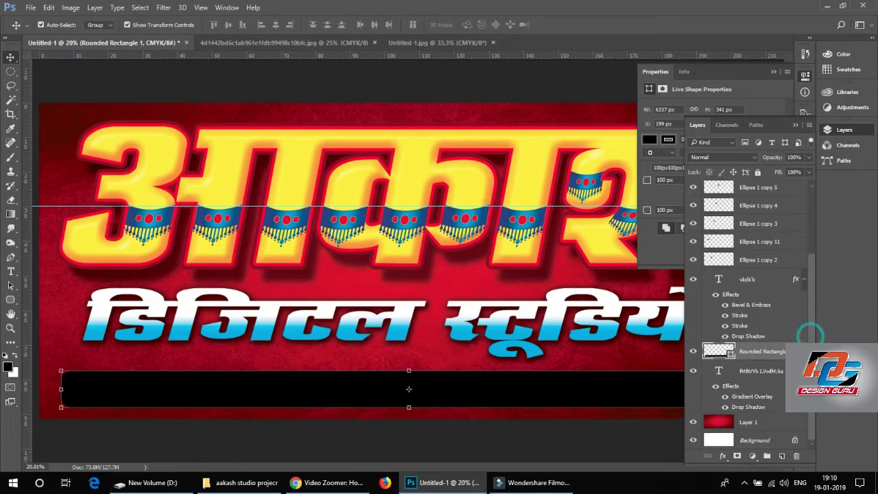
pyautogui.rightClick(773, 350)
pyautogui.click(597, 197)
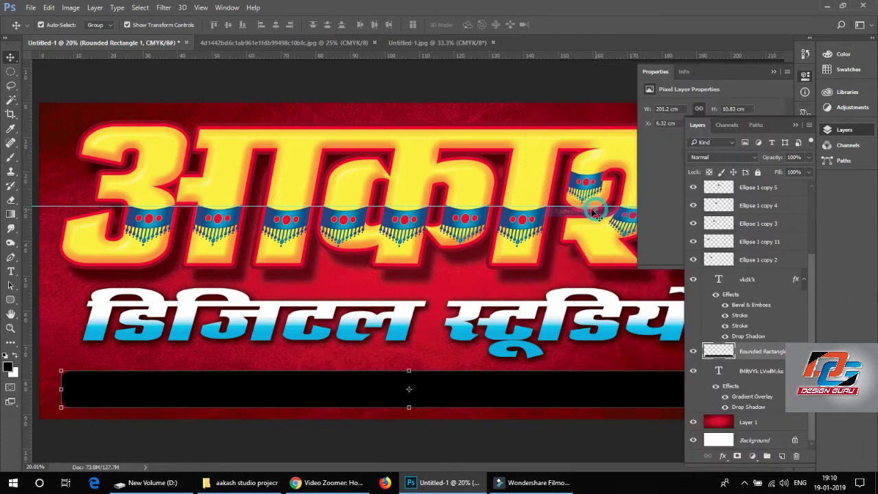
pyautogui.press('Tab')
pyautogui.press('Tab')
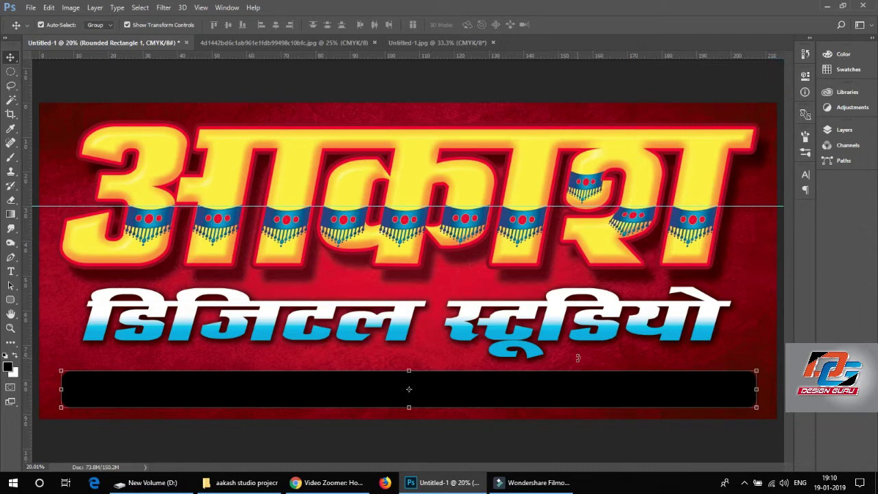
# - Give the bar a dark maroon #631200 Colour Overlay and enable a drop shadow
pyautogui.click(94, 7)
pyautogui.moveTo(110, 113)
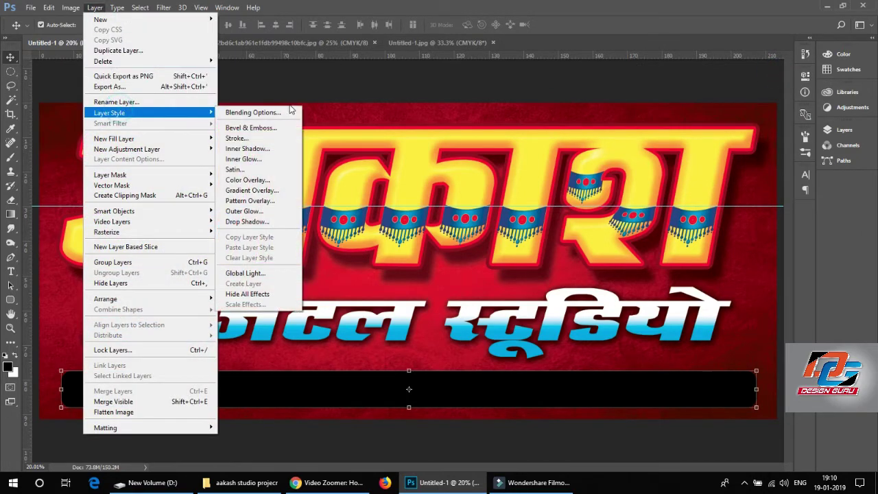
pyautogui.click(248, 179)
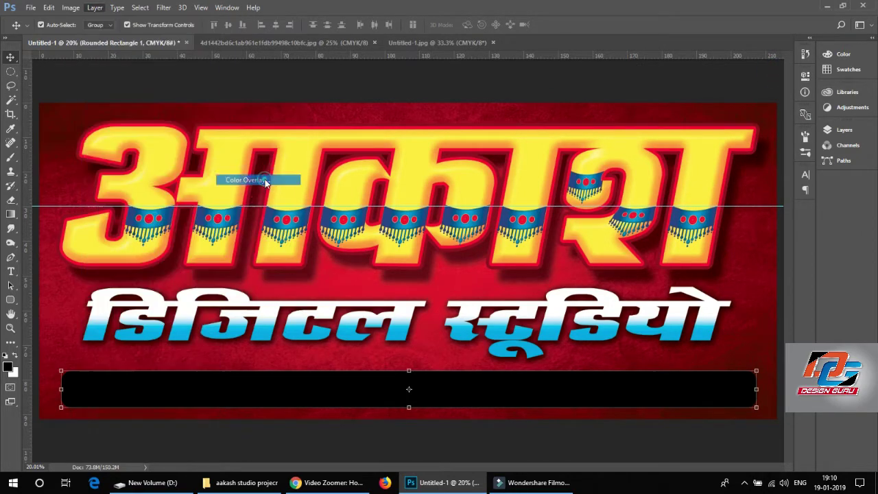
pyautogui.click(657, 69)
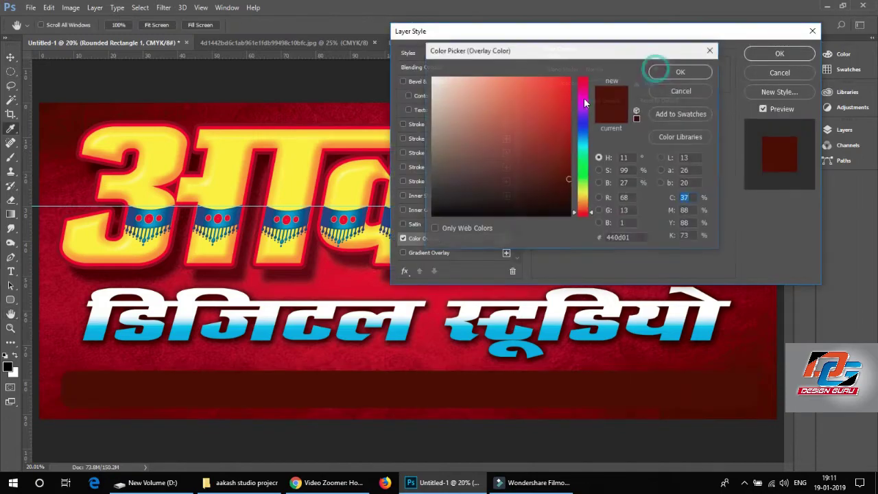
pyautogui.click(567, 170)
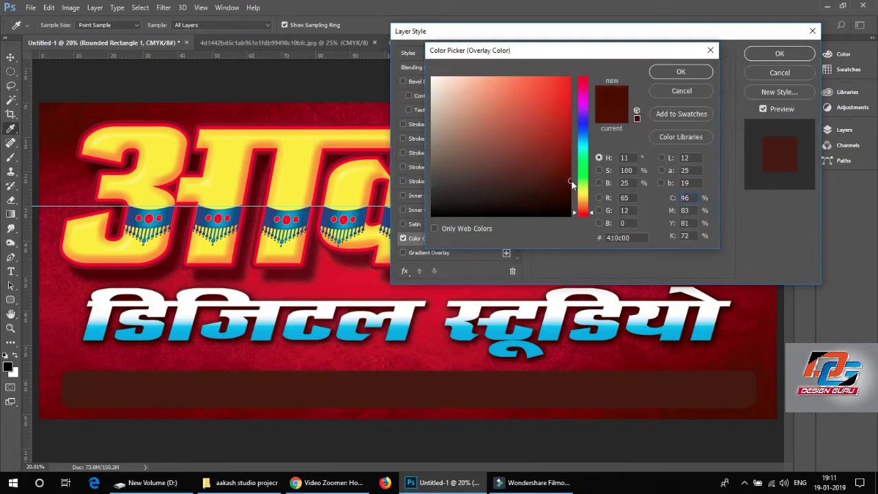
pyautogui.moveTo(567, 170); pyautogui.dragTo(569, 163)
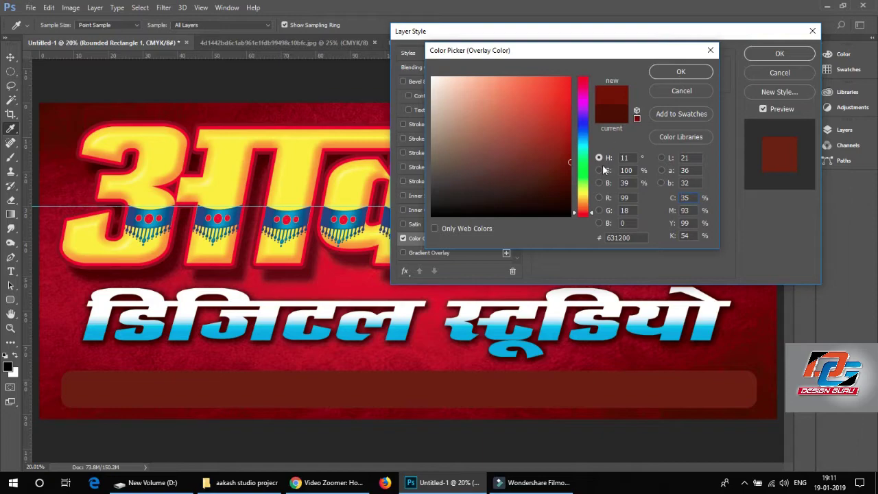
pyautogui.click(570, 170)
pyautogui.click(668, 73)
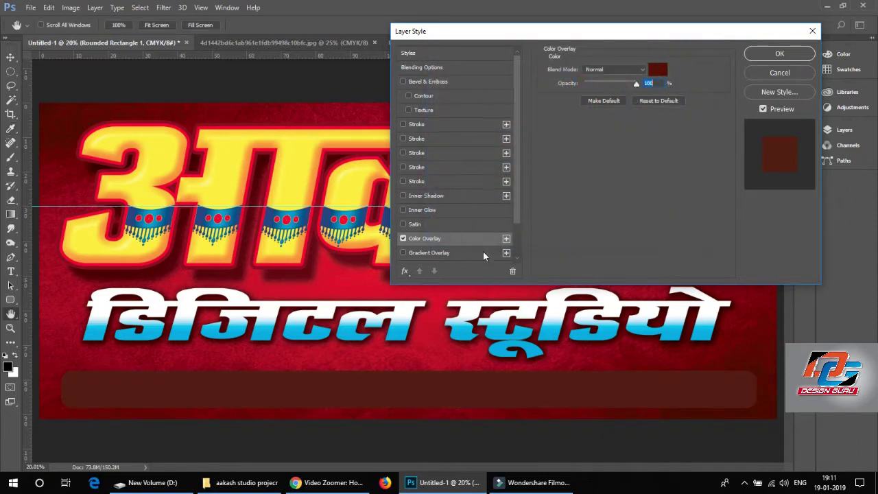
pyautogui.moveTo(516, 204); pyautogui.dragTo(517, 241)
pyautogui.click(436, 255)
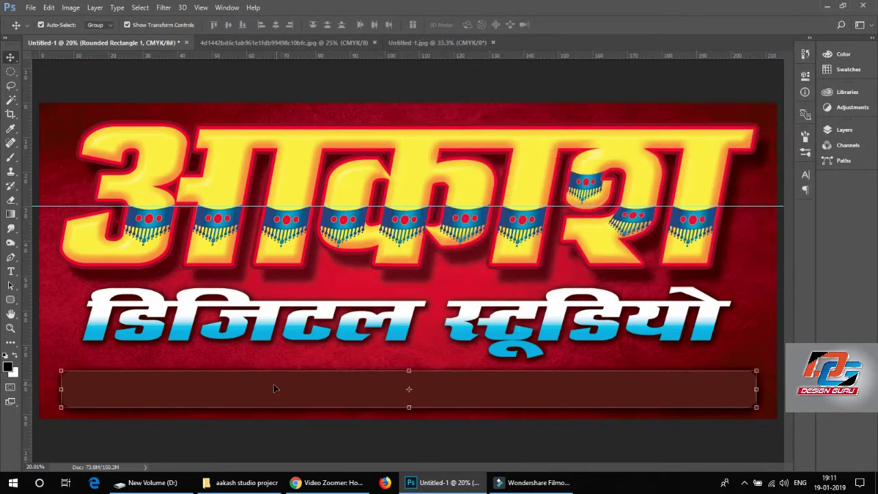
# - Start the tagline text on the bar and set its font to Albertus Extra Bold
pyautogui.press('t')
pyautogui.click(101, 389)
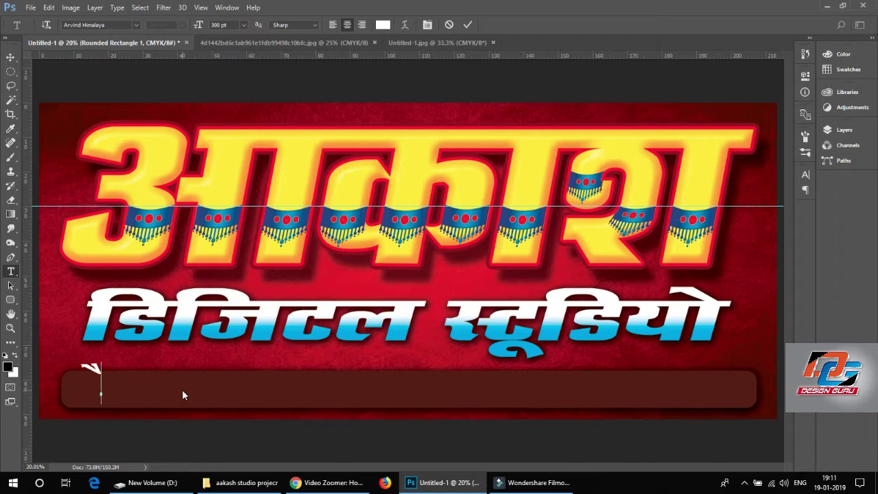
pyautogui.write('pSl')
pyautogui.hotkey('ctrl', 'a')
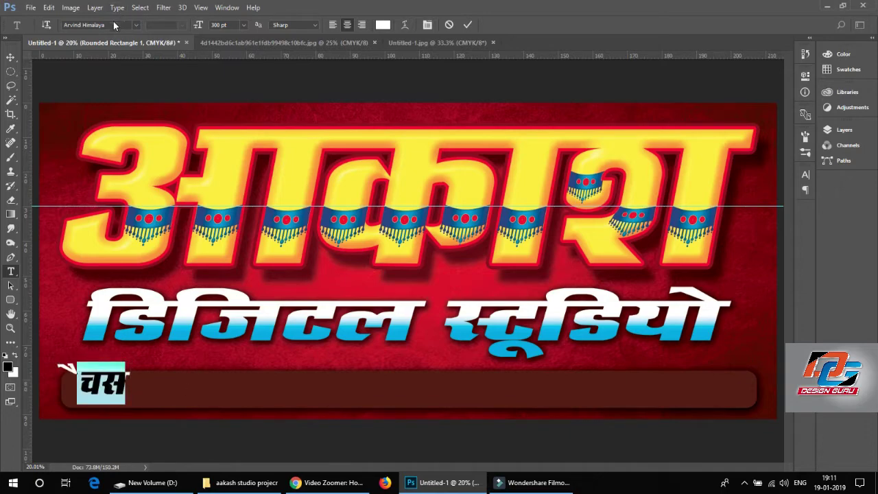
pyautogui.click(114, 26)
pyautogui.write('a')
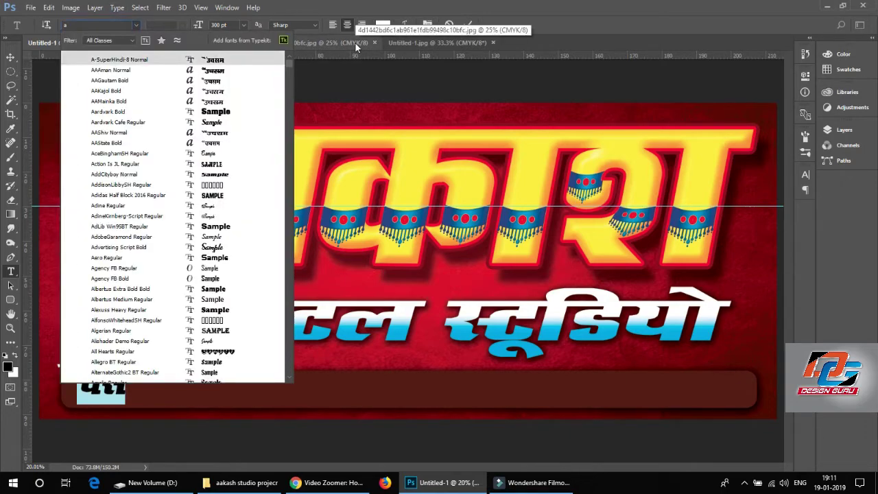
pyautogui.write('lbertus m')
pyautogui.click(112, 24)
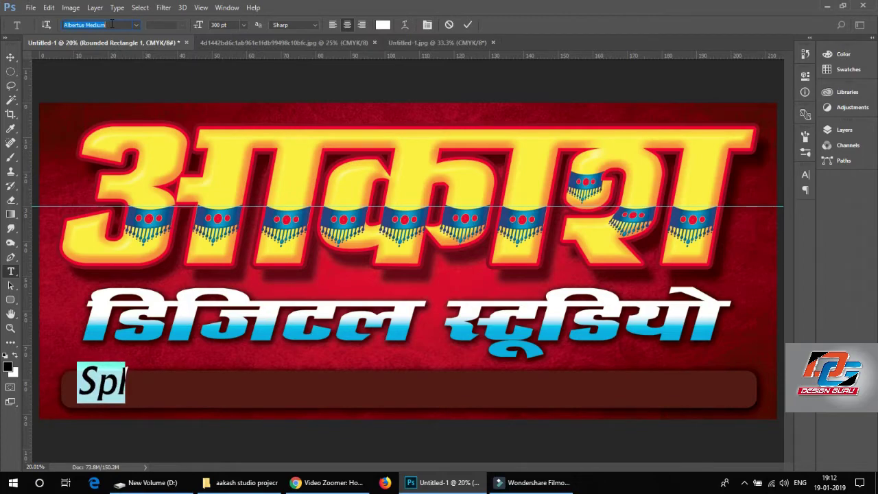
pyautogui.press('Up')
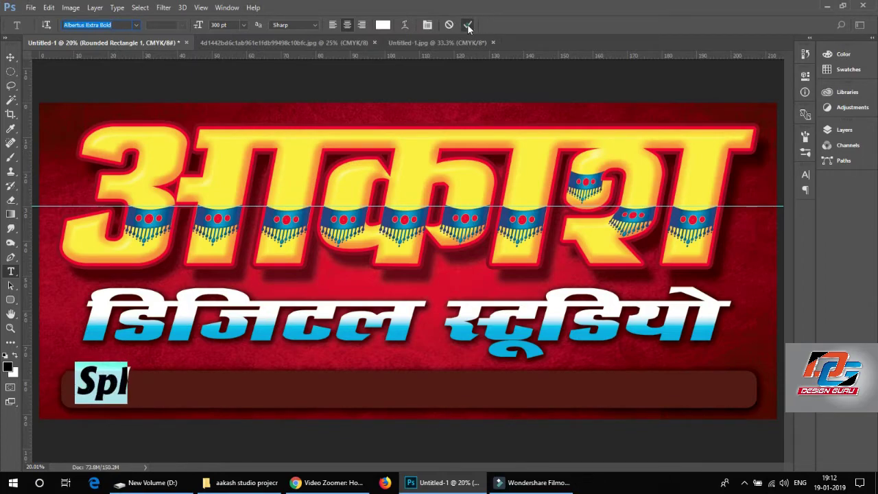
pyautogui.click(468, 26)
# - Turn off Faux Italic and complete the tagline 'Spl. in : Wedding Photography & Coverage'
pyautogui.click(805, 178)
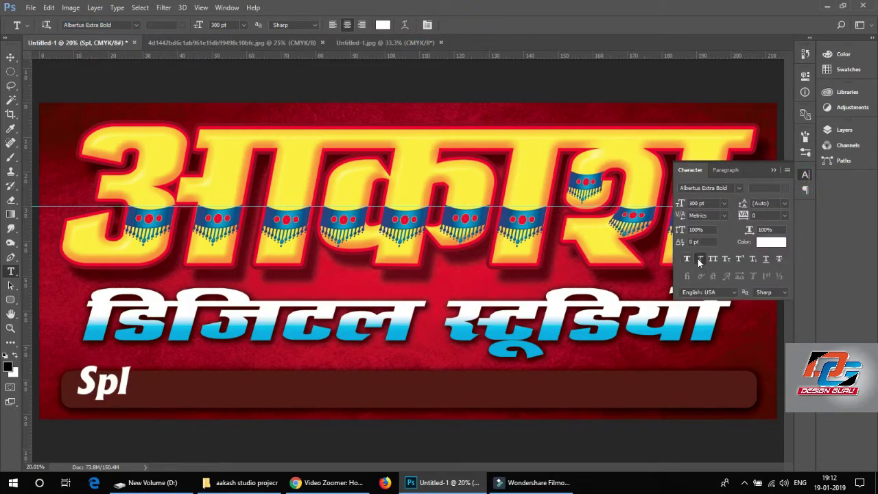
pyautogui.click(699, 260)
pyautogui.click(131, 383)
pyautogui.write('. ')
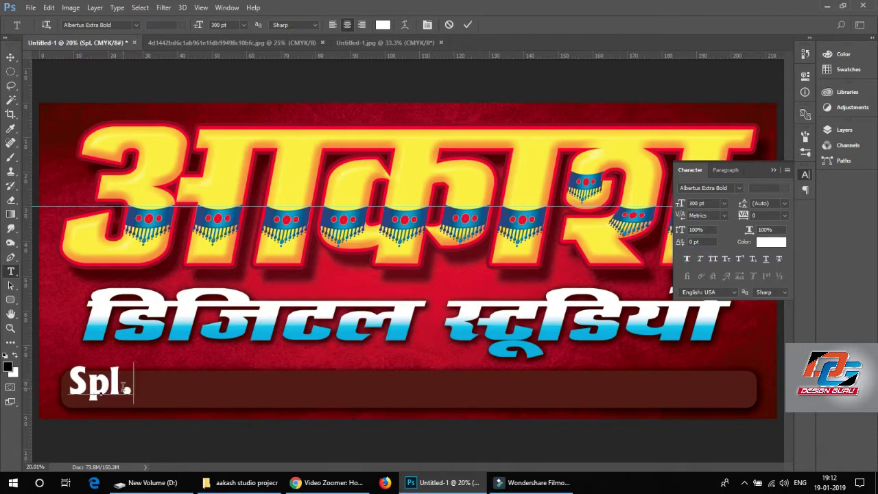
pyautogui.write('in :')
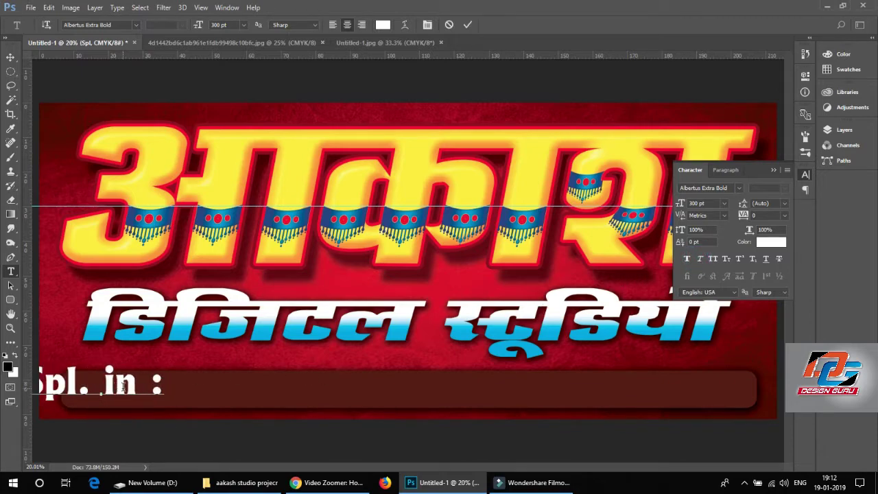
pyautogui.write(' Wedding Ph')
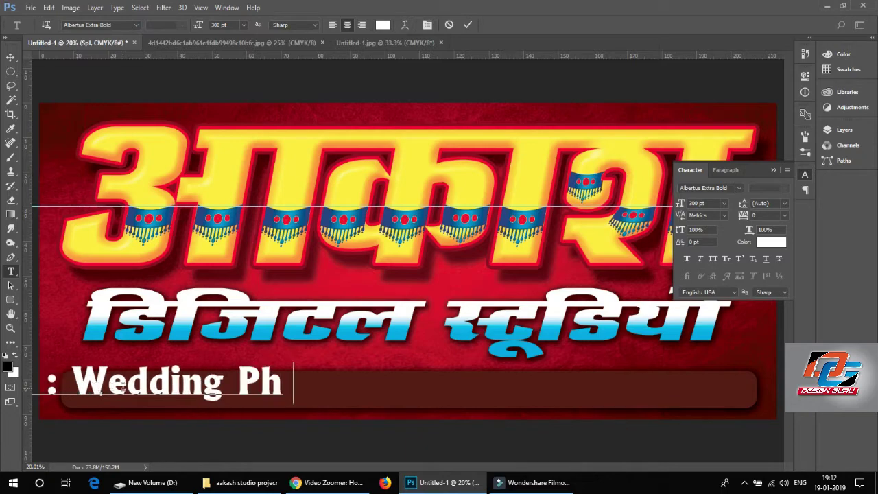
pyautogui.write('otography ')
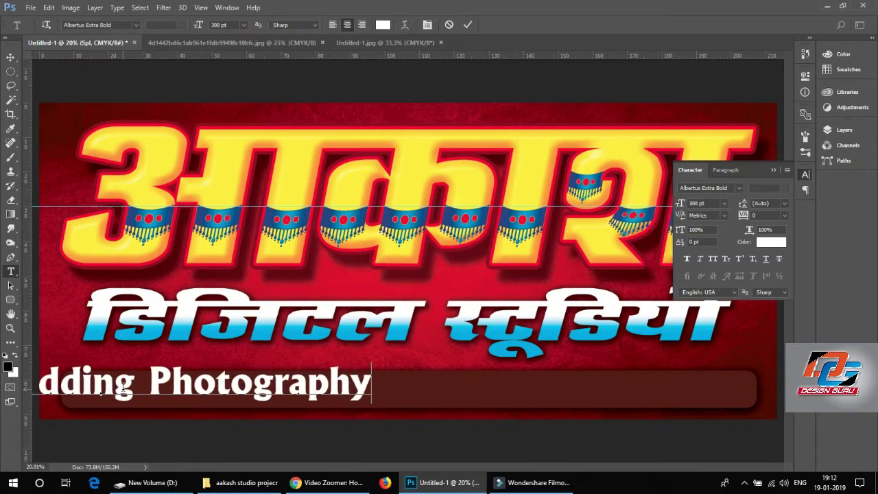
pyautogui.write('& Co')
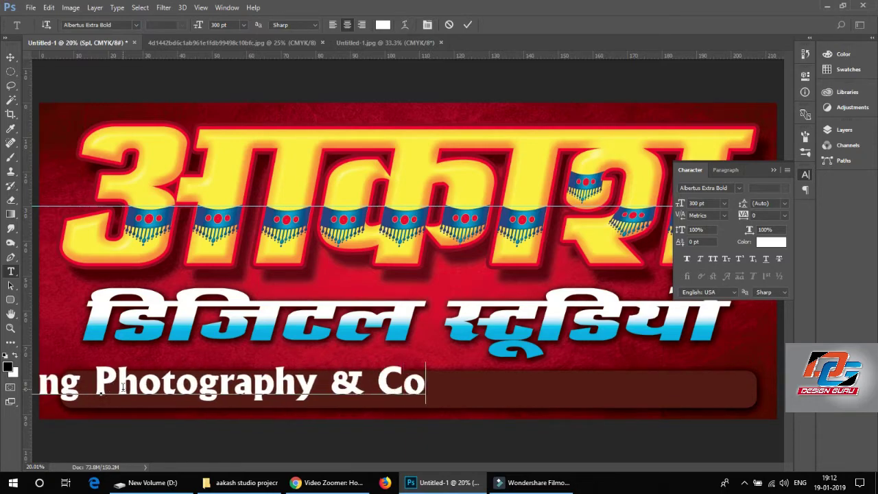
pyautogui.write('verage')
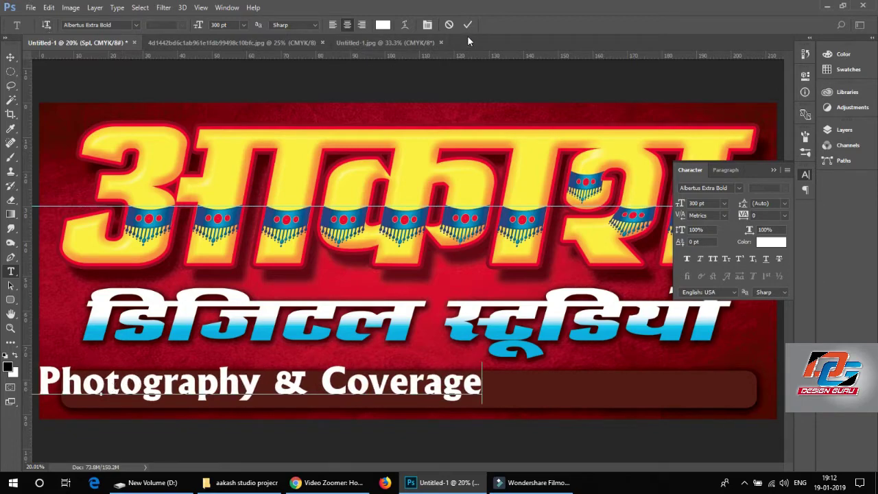
pyautogui.click(468, 25)
pyautogui.click(779, 173)
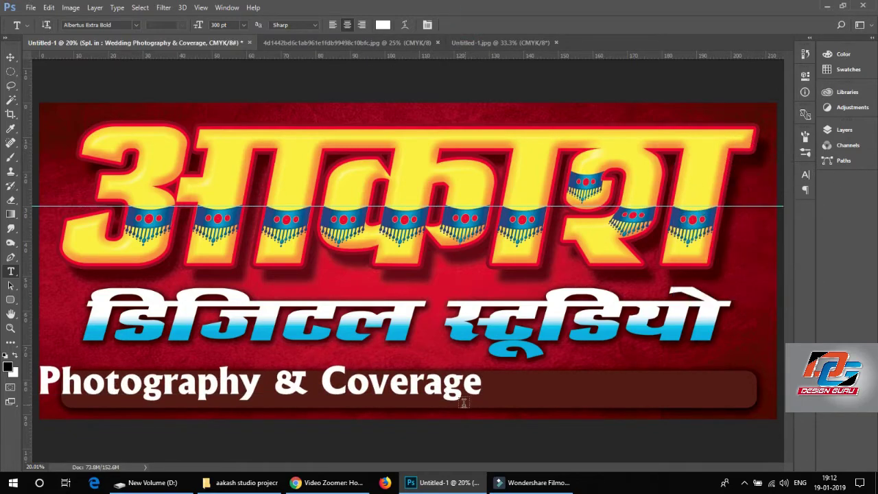
# - Move the English tagline over the dark bar and scale it narrower and shorter to fit inside
pyautogui.press('v')
pyautogui.moveTo(459, 398); pyautogui.dragTo(717, 405)
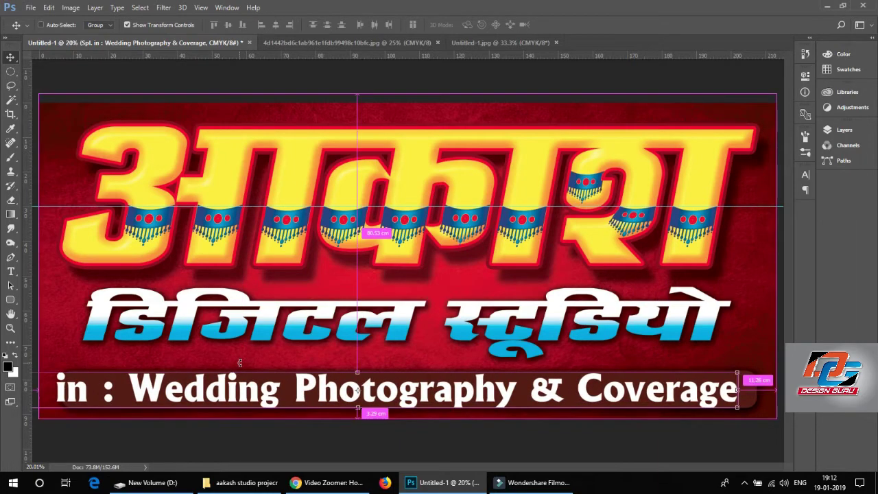
pyautogui.scroll(-1, 198, 350)
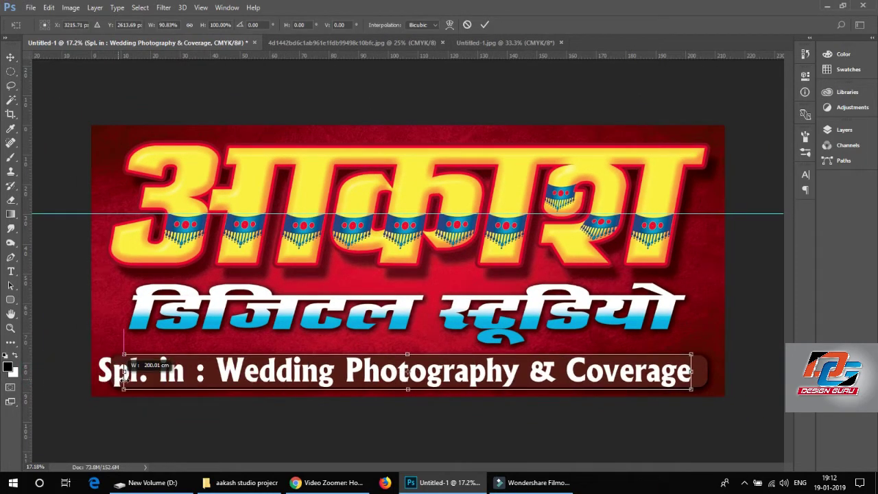
pyautogui.moveTo(39, 371); pyautogui.dragTo(134, 371)
pyautogui.moveTo(402, 393); pyautogui.dragTo(396, 386)
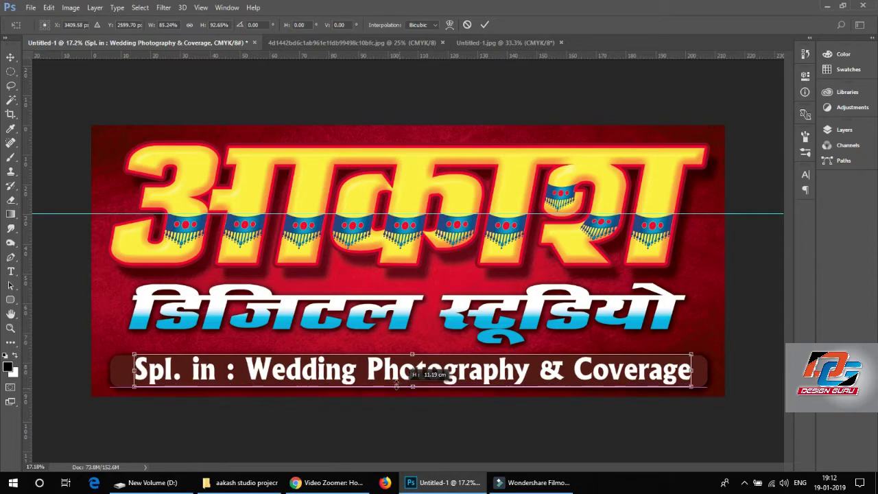
pyautogui.press('Return')
pyautogui.hotkey('shift', 'Left')
pyautogui.hotkey('shift', 'Left')
pyautogui.hotkey('shift', 'Left')
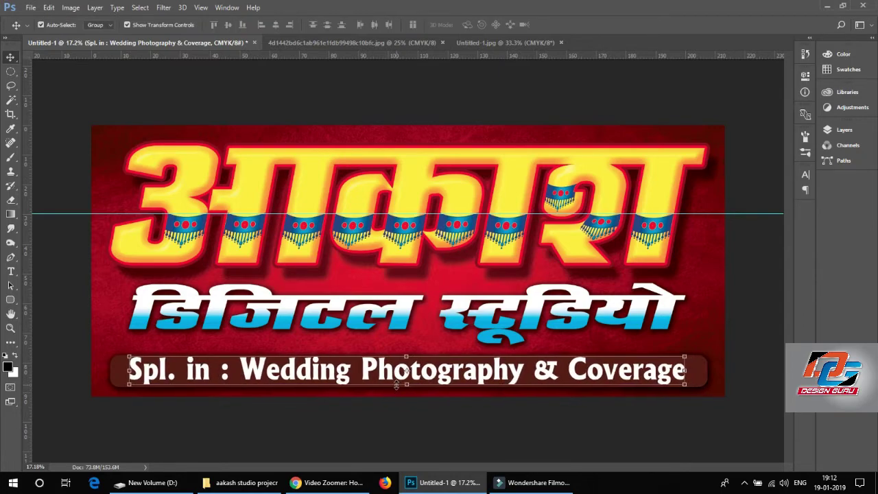
pyautogui.hotkey('shift', 'Left')
pyautogui.hotkey('shift', 'Left')
pyautogui.hotkey('shift', 'Left')
pyautogui.hotkey('shift', 'Right')
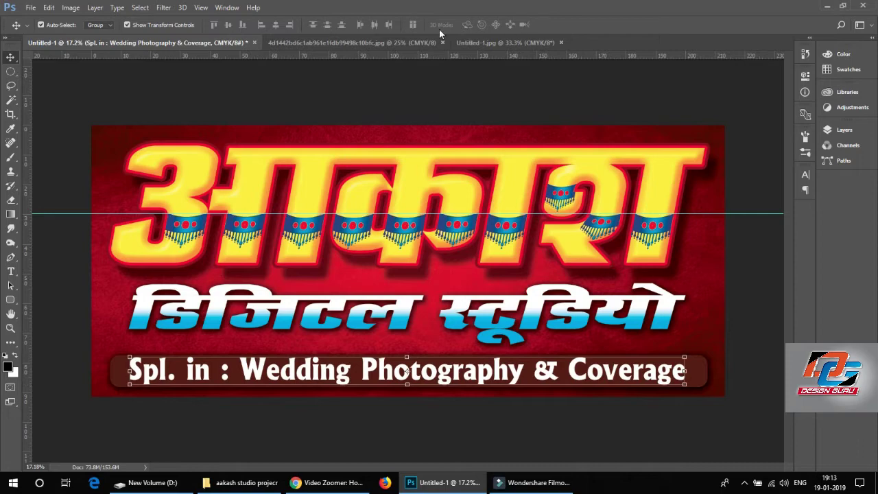
# - Narrow the Hindi subtitle from its left side with Free Transform
pyautogui.click(362, 321)
pyautogui.hotkey('ctrl', 't')
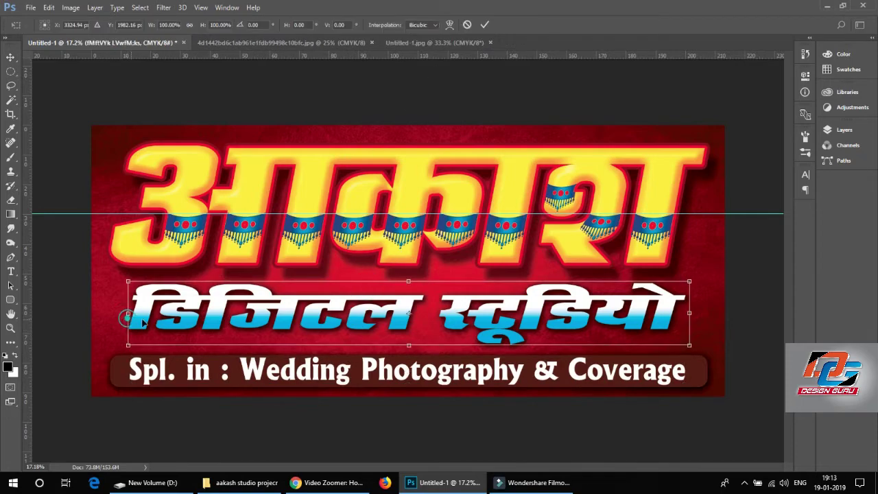
pyautogui.moveTo(127, 317); pyautogui.dragTo(122, 313)
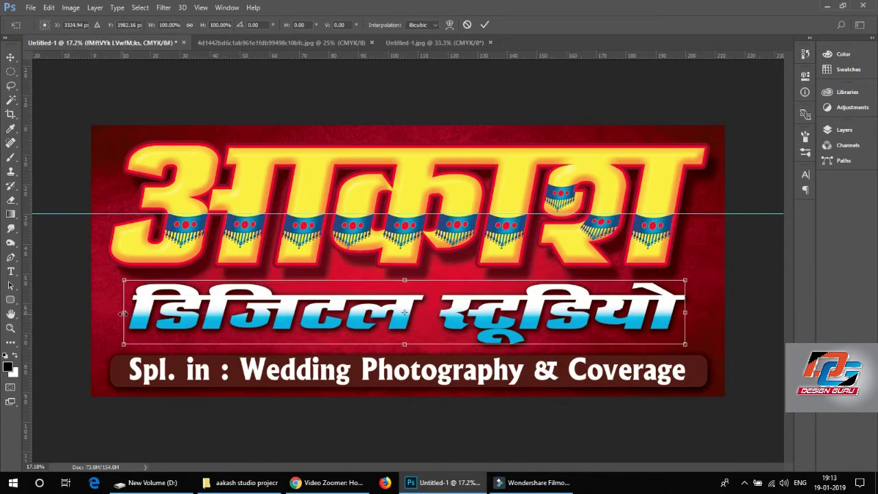
pyautogui.moveTo(122, 313); pyautogui.dragTo(183, 314)
pyautogui.press('Return')
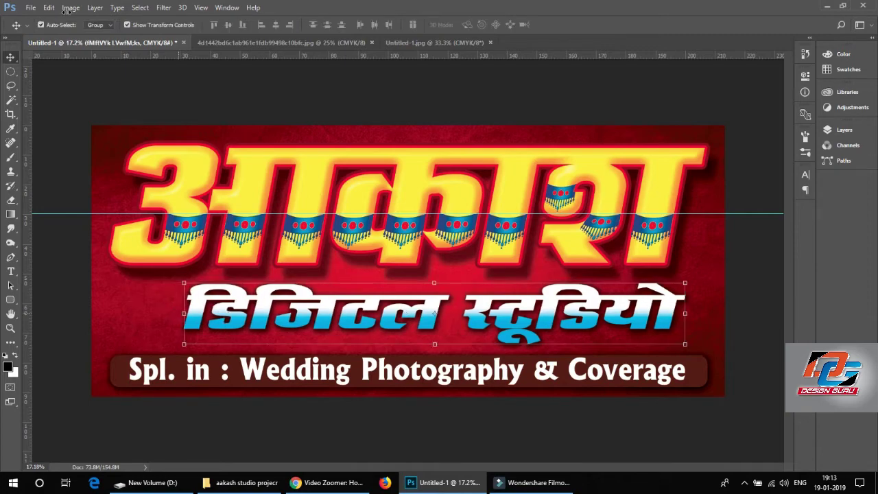
# - Open the camera-and-lens image from the File menu
pyautogui.click(31, 7)
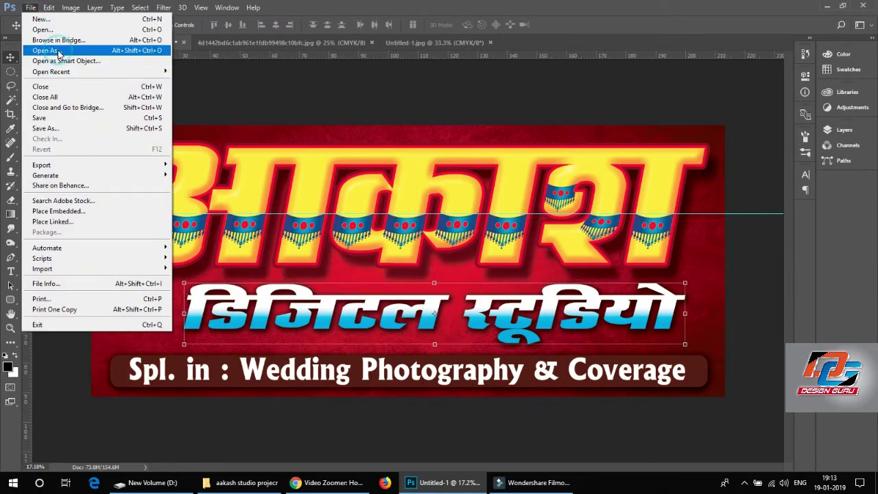
pyautogui.click(60, 30)
pyautogui.doubleClick(192, 89)
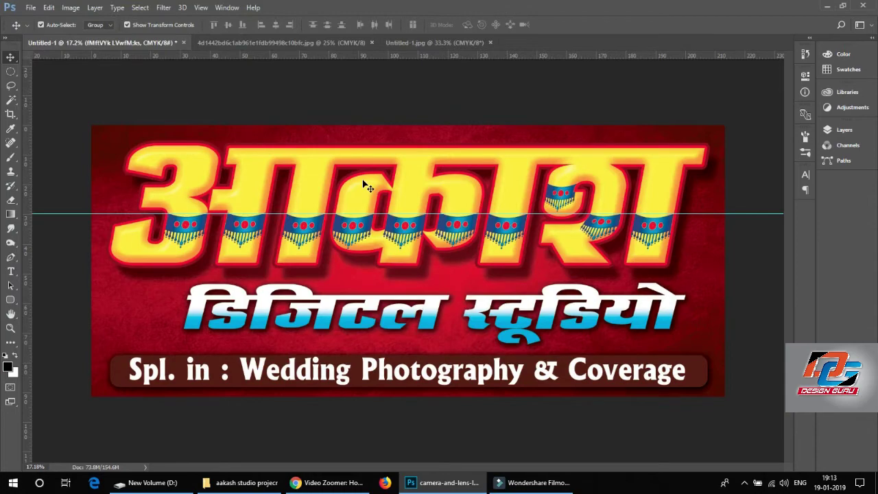
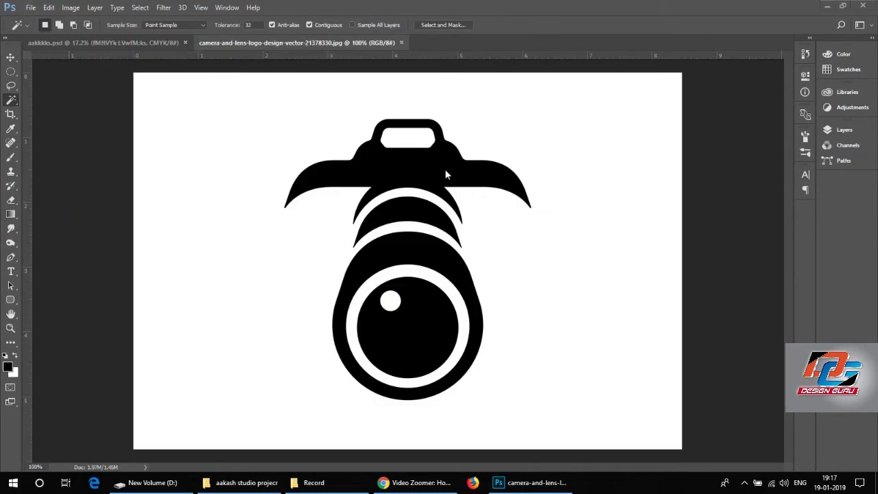
# - Magic Wand-select the camera's black top, lens bands, body and inner lens circle
pyautogui.click(12, 100)
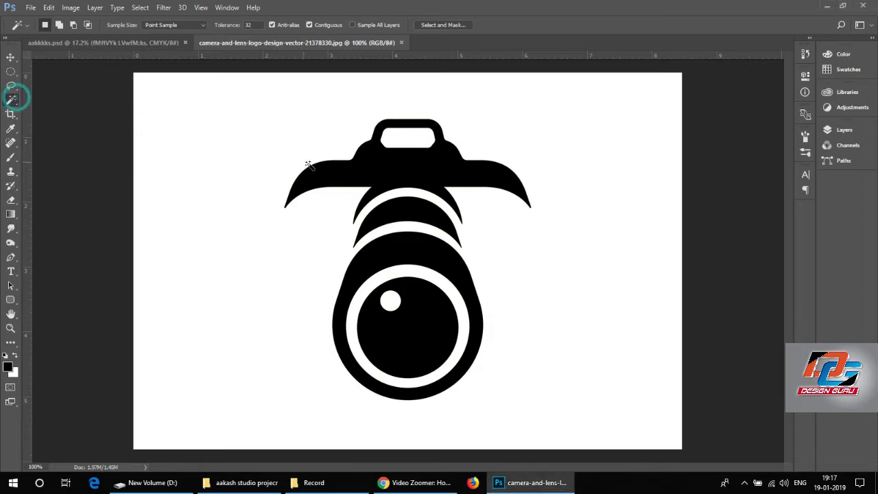
pyautogui.click(359, 171)
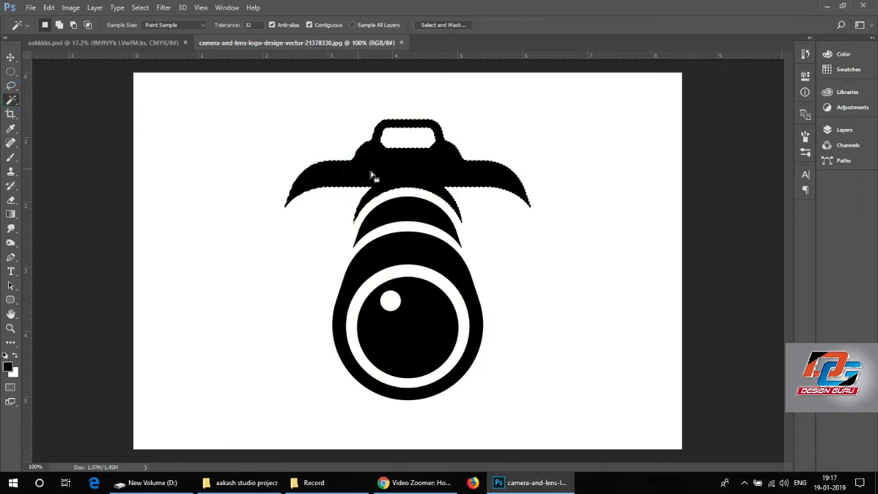
pyautogui.keyDown('shift'); pyautogui.click(402, 216); pyautogui.keyUp('shift')
pyautogui.keyDown('shift'); pyautogui.click(404, 258); pyautogui.keyUp('shift')
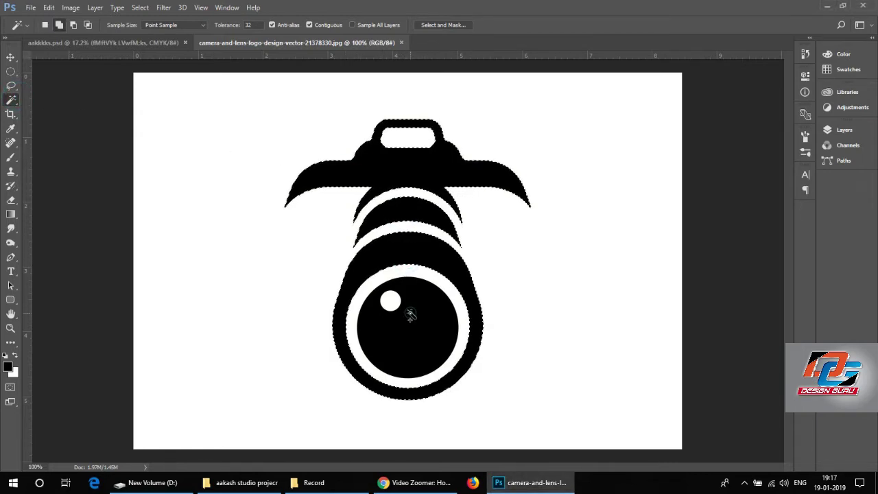
pyautogui.keyDown('shift'); pyautogui.click(407, 309); pyautogui.keyUp('shift')
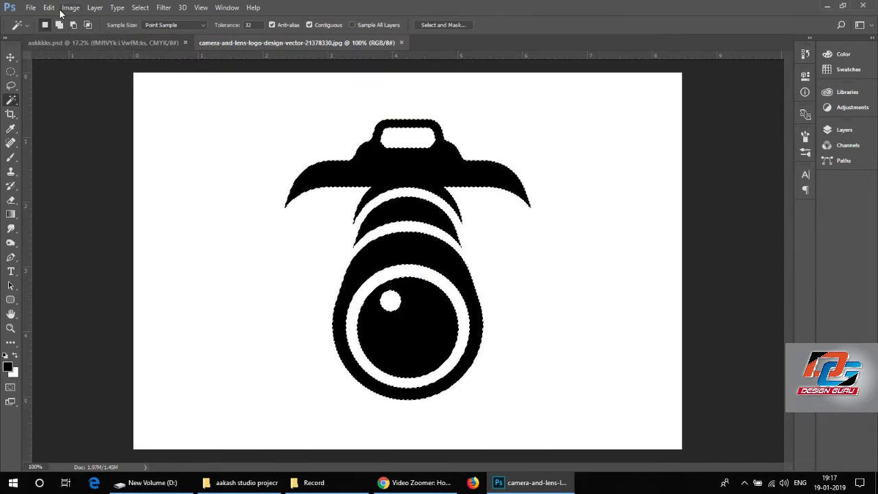
# - Copy the selected camera shape and return to the aakkkks.psd banner
pyautogui.click(51, 8)
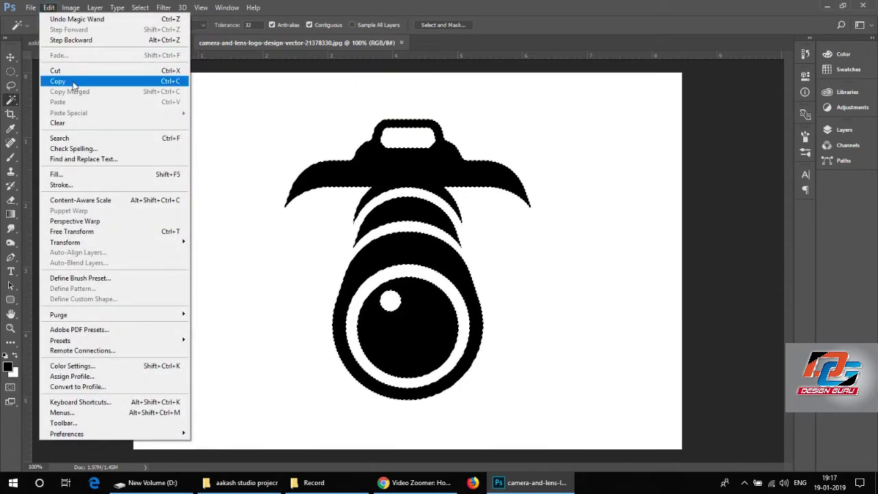
pyautogui.click(60, 81)
pyautogui.click(121, 44)
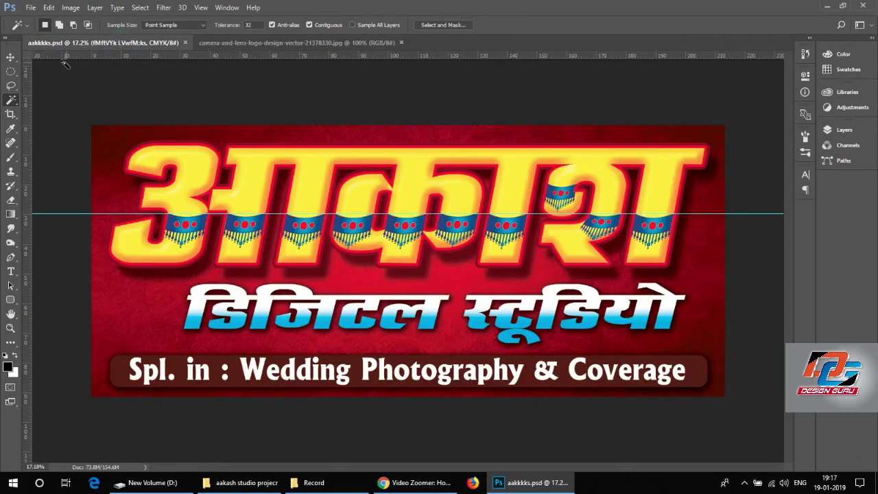
# - Paste the camera into the banner, enlarged and placed left of the 'डिजिटल स्टूडियो' subtitle
pyautogui.click(48, 7)
pyautogui.moveTo(68, 112)
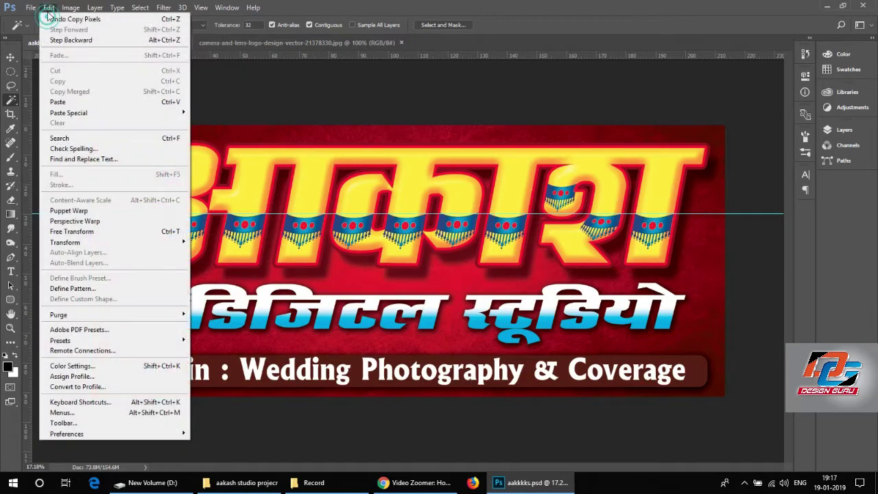
pyautogui.click(74, 102)
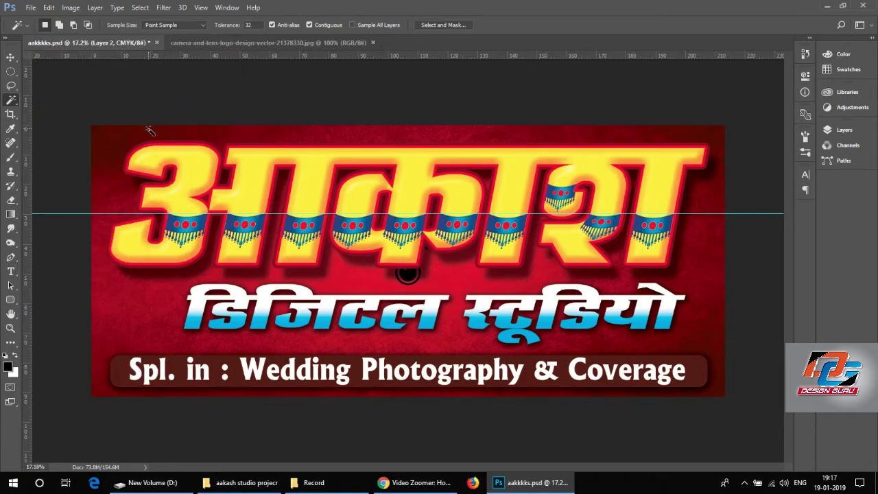
pyautogui.click(11, 57)
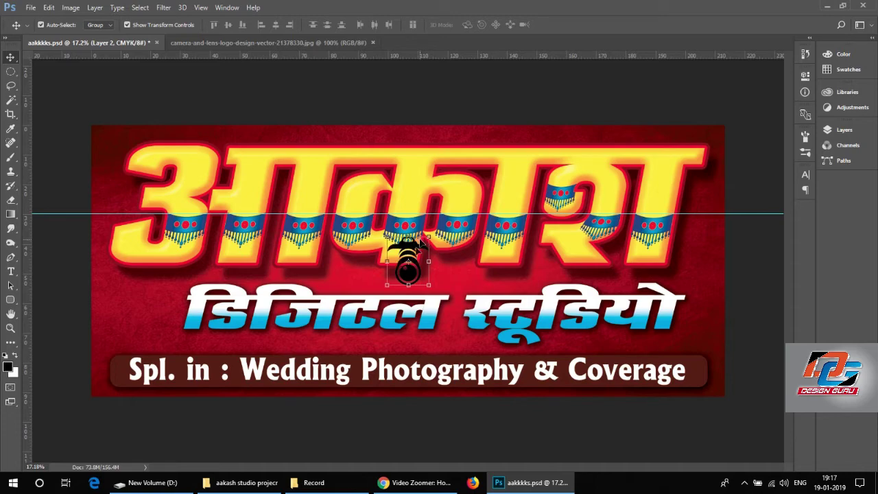
pyautogui.moveTo(410, 247); pyautogui.dragTo(154, 292)
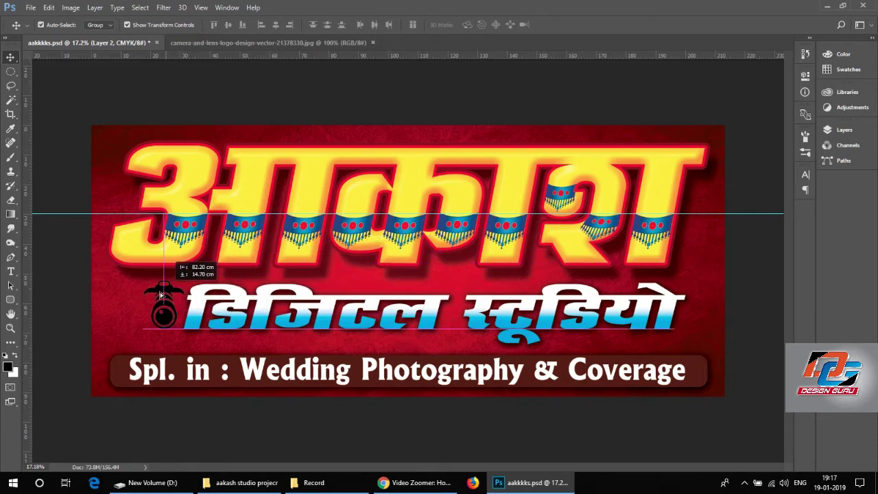
pyautogui.moveTo(154, 292)
pyautogui.mouseDown()
pyautogui.moveTo(129, 307)
pyautogui.moveTo(111, 343)
pyautogui.mouseUp()
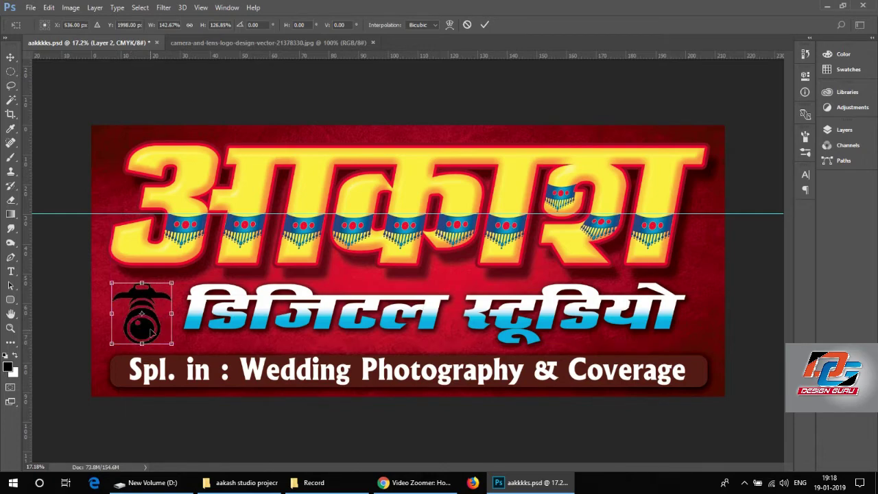
pyautogui.press('Escape')
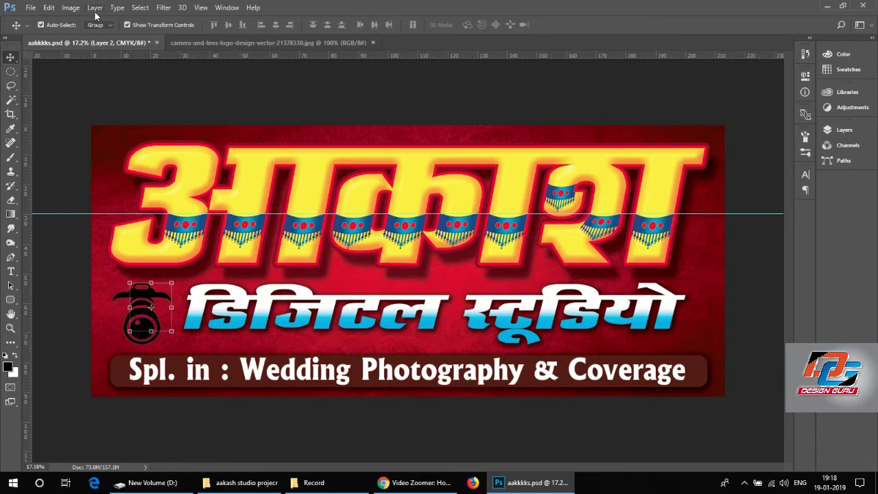
# - Give the camera layer a white #ffffff Color Overlay layer style
pyautogui.click(95, 8)
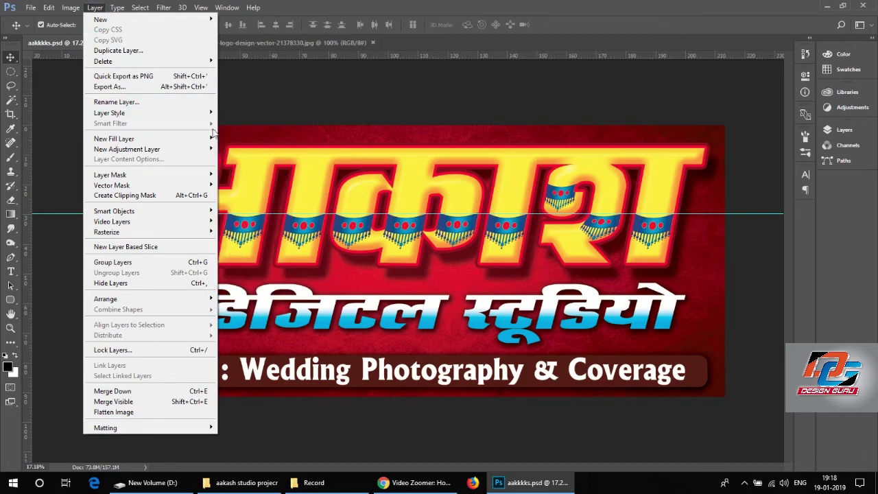
pyautogui.moveTo(109, 112)
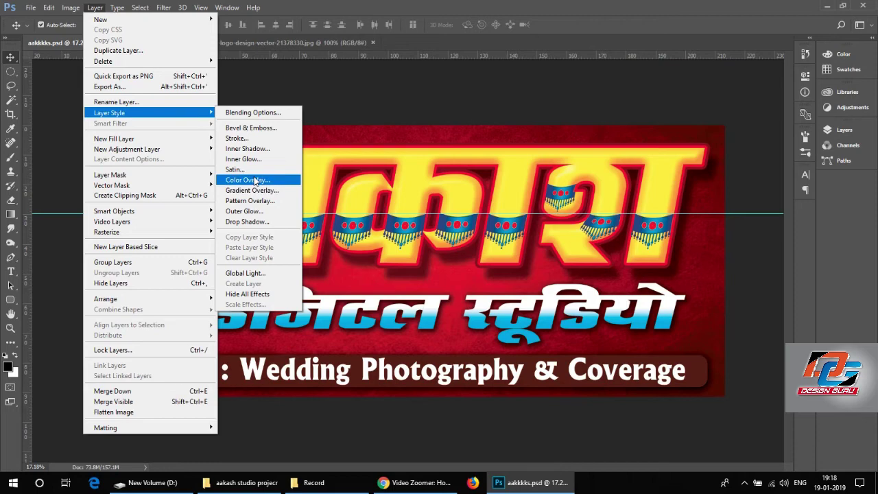
pyautogui.click(255, 180)
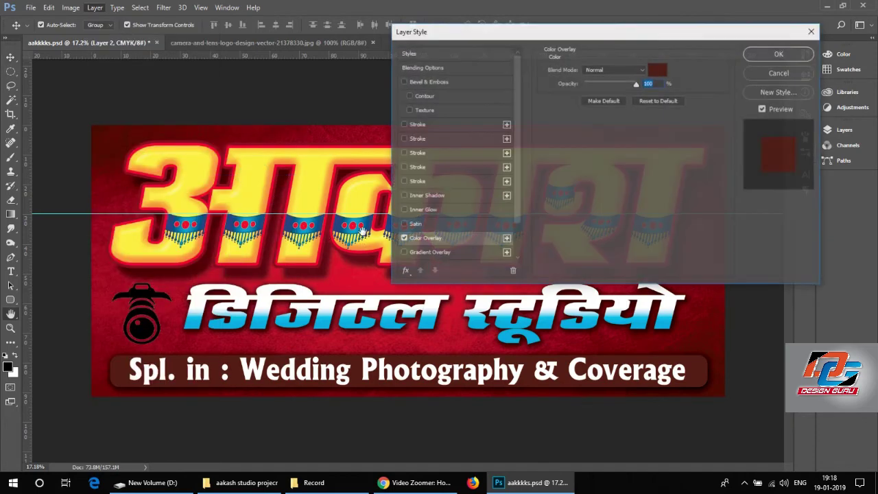
pyautogui.click(657, 69)
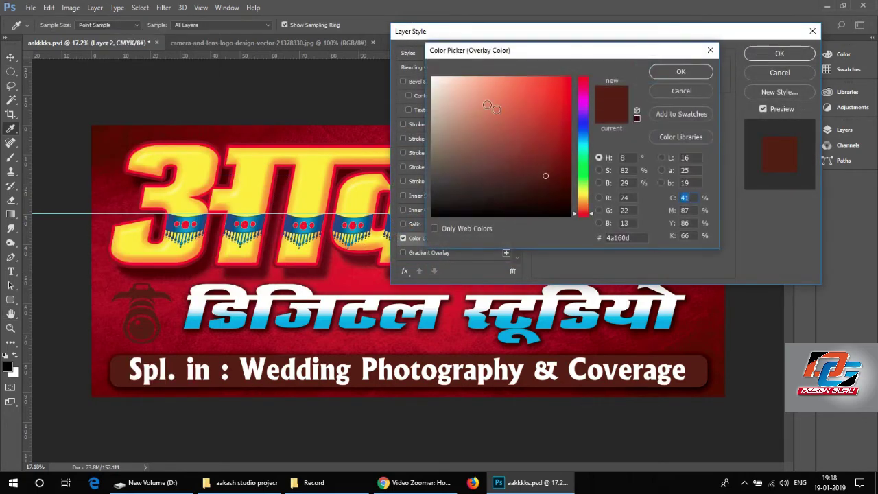
pyautogui.click(433, 78)
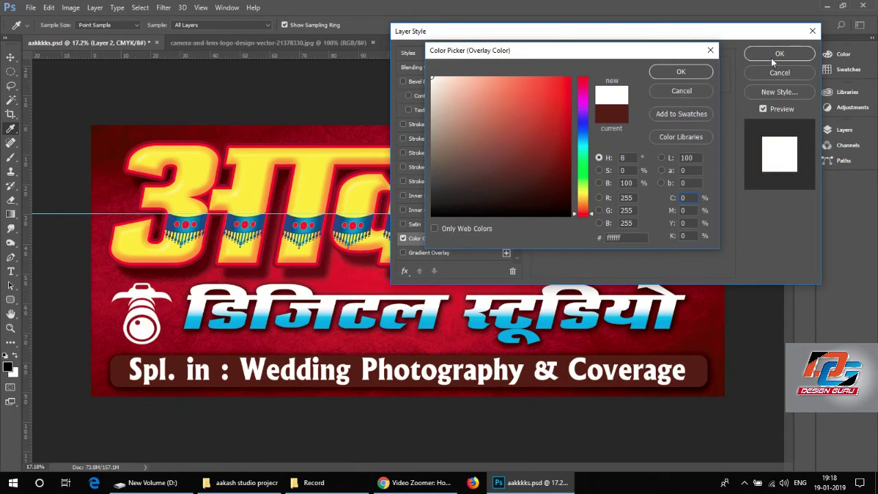
pyautogui.click(676, 73)
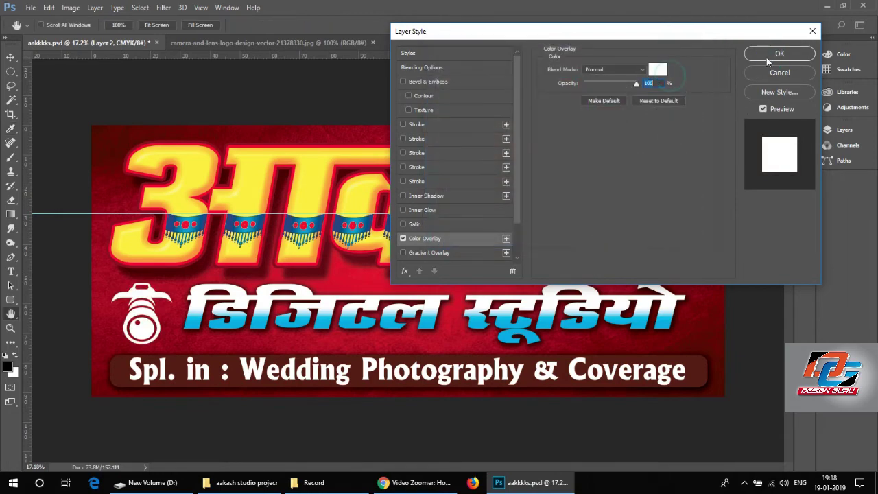
pyautogui.click(771, 55)
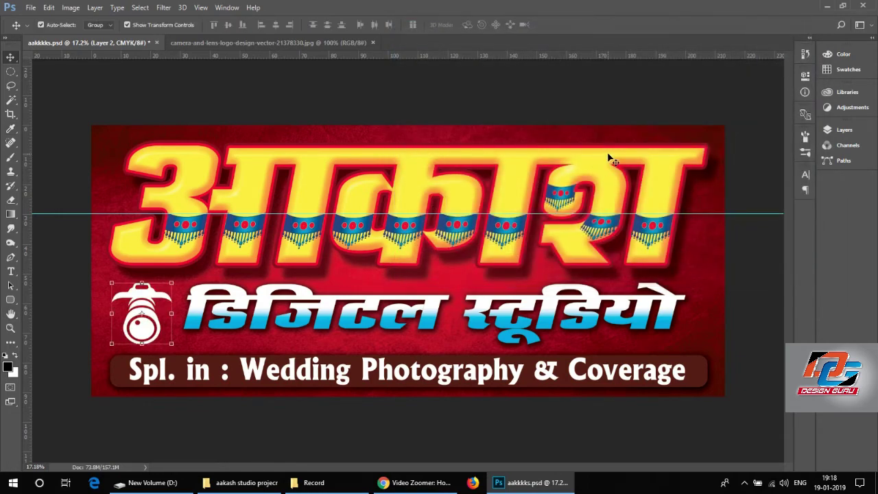